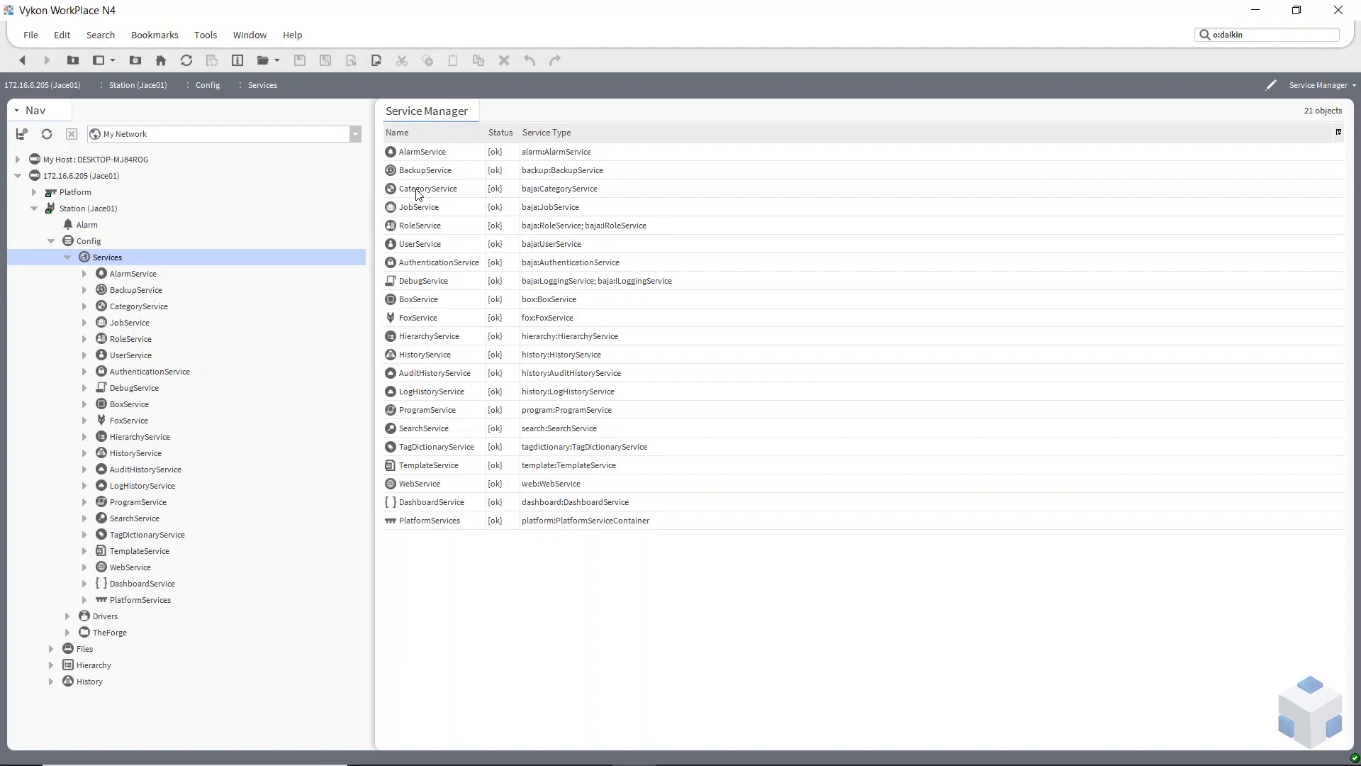
Open the Category Browser and expand Config to show Services, Drivers and TheForge category assignments.
{"action": "double_click", "coordinate": [418, 191]}
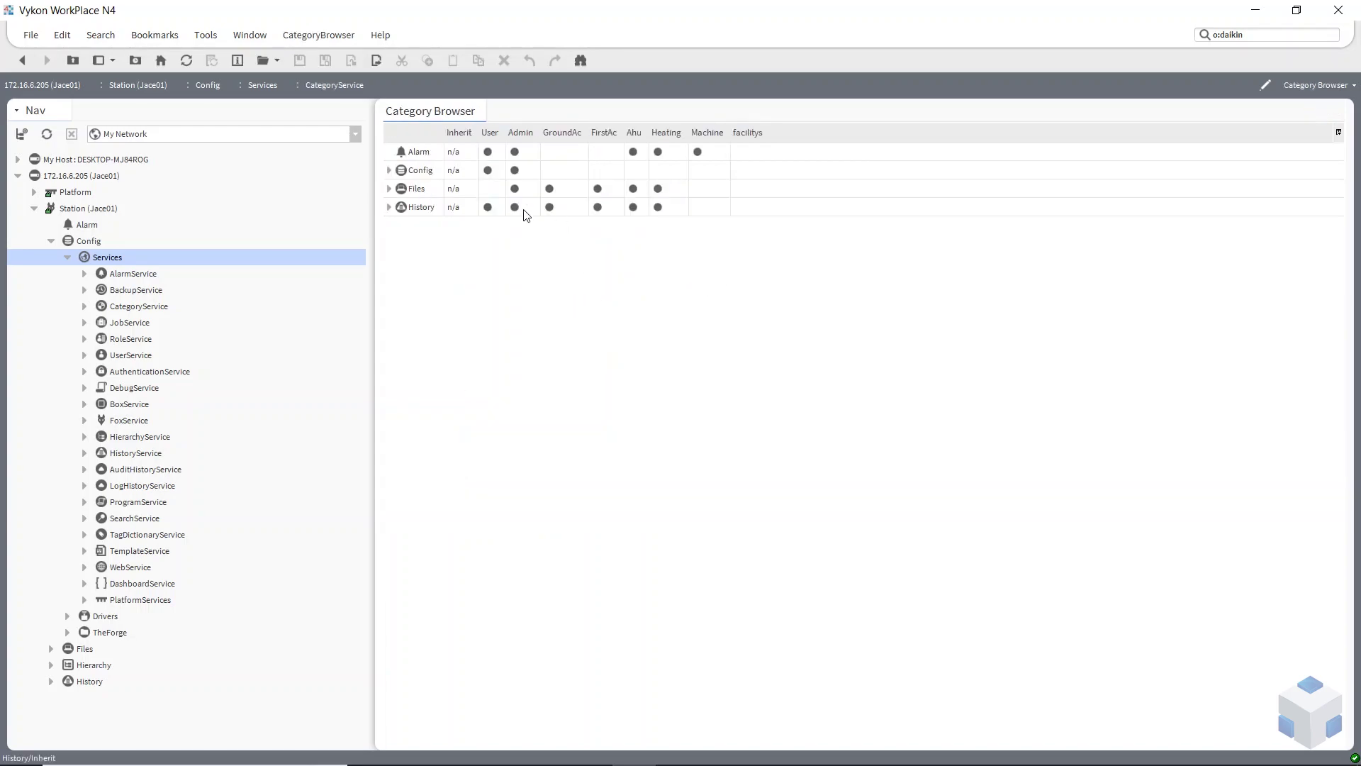
{"action": "left_click", "coordinate": [389, 171]}
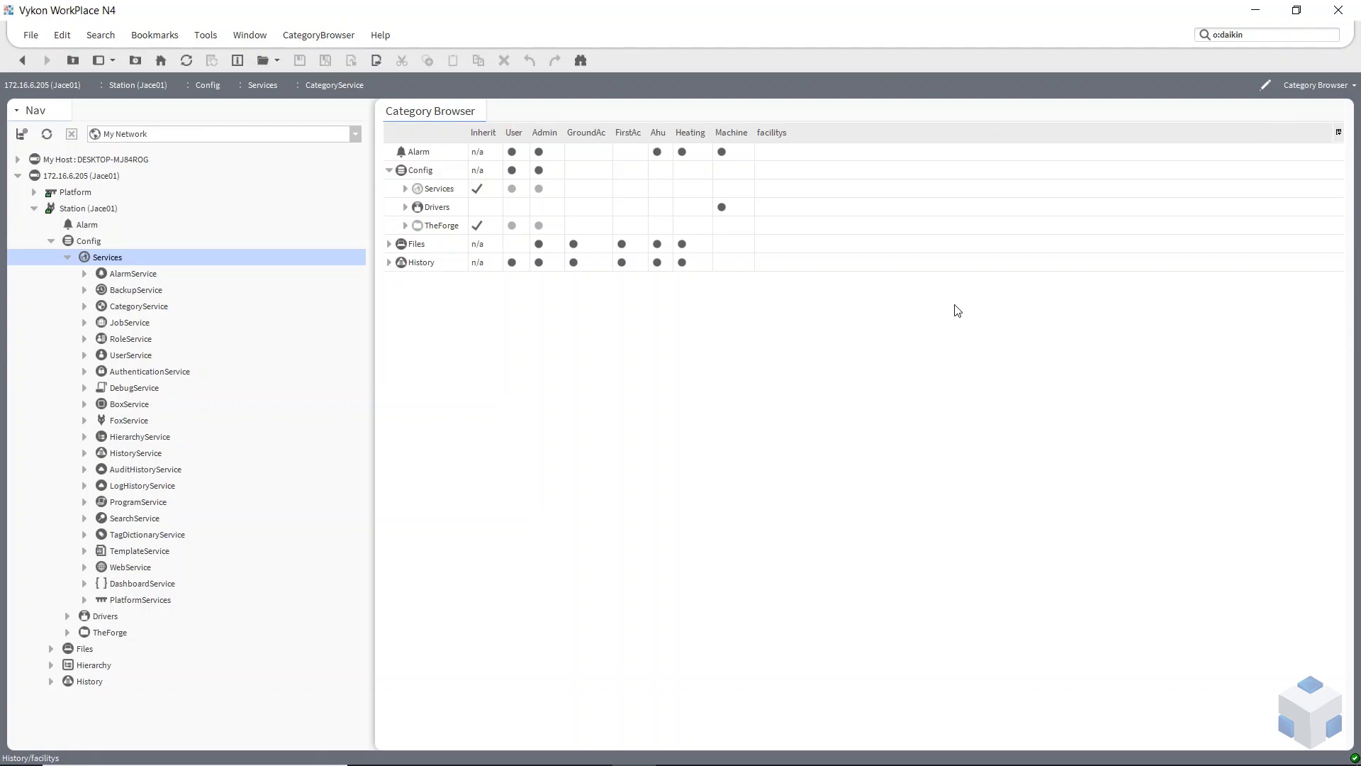
{"action": "left_click", "coordinate": [1344, 88]}
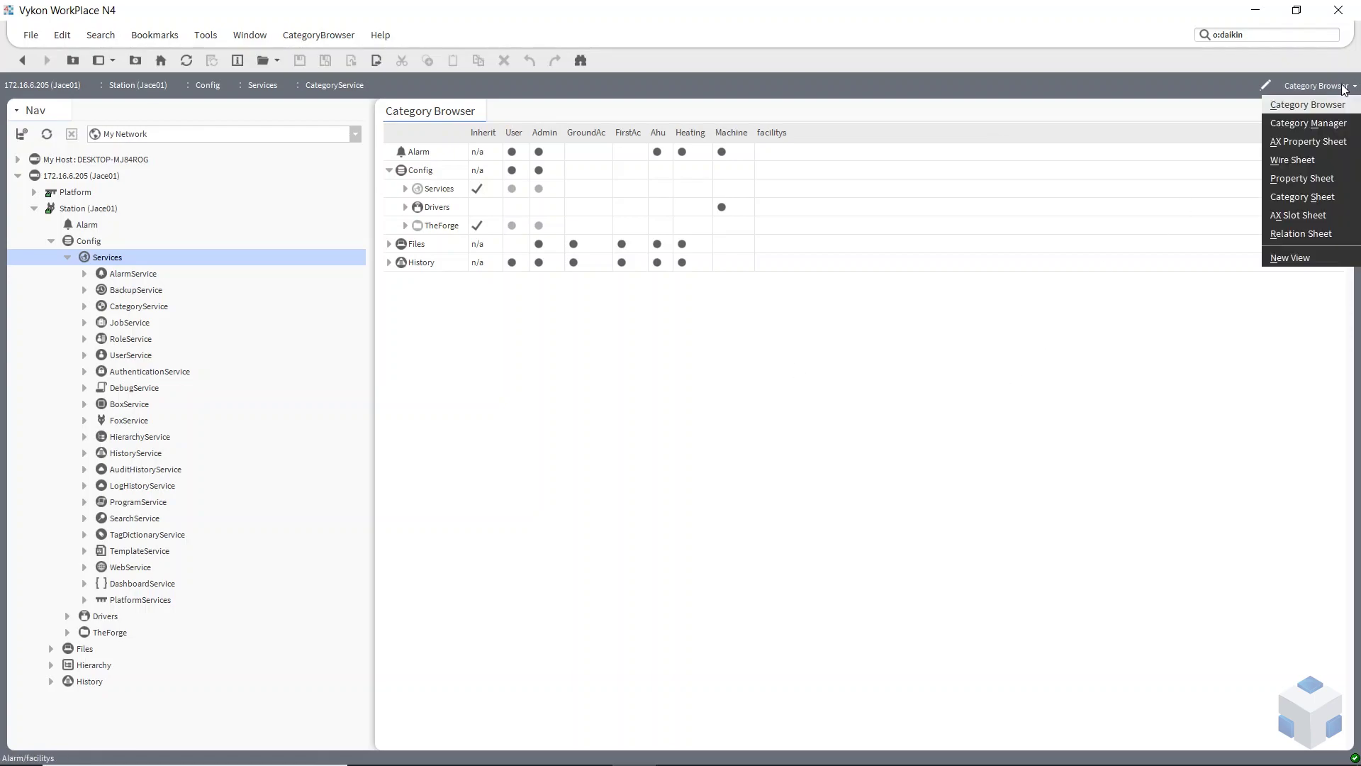
{"action": "left_click", "coordinate": [1313, 123]}
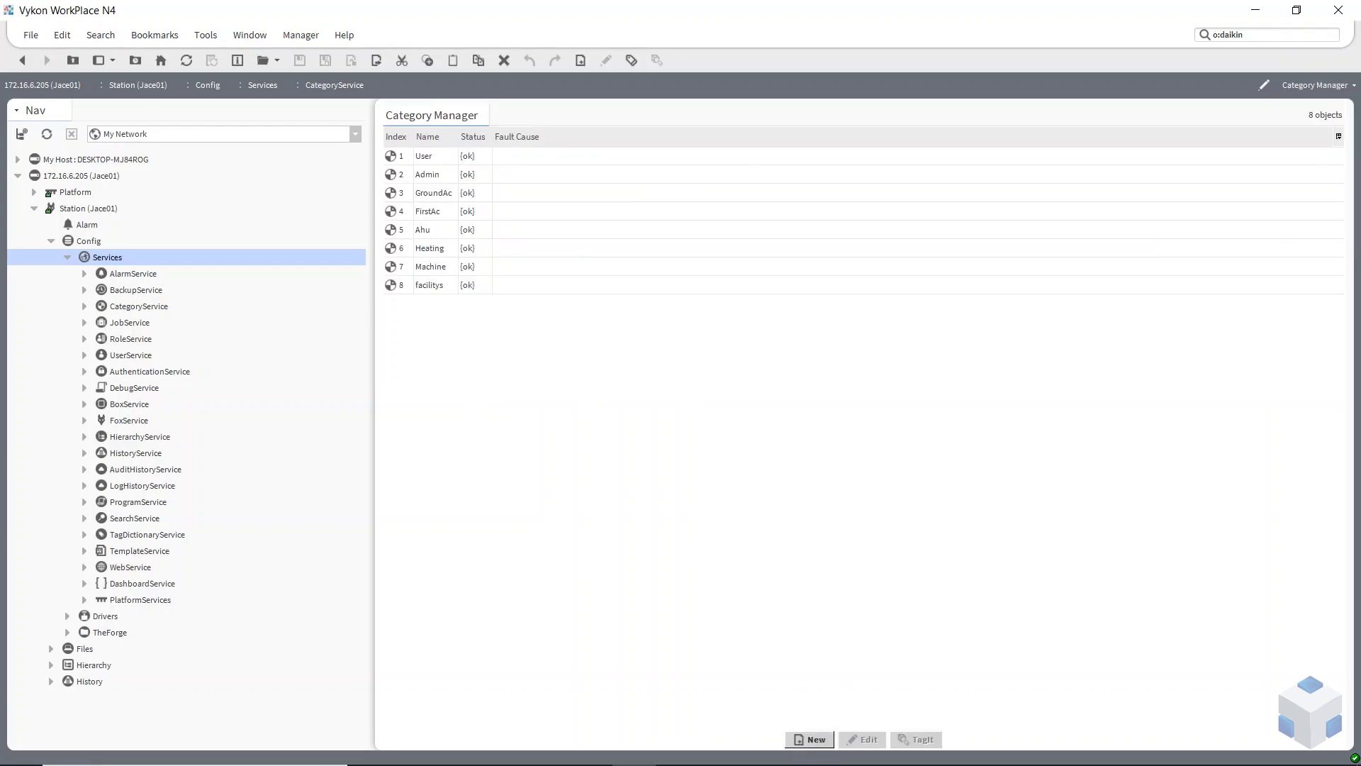
{"action": "left_click", "coordinate": [23, 61]}
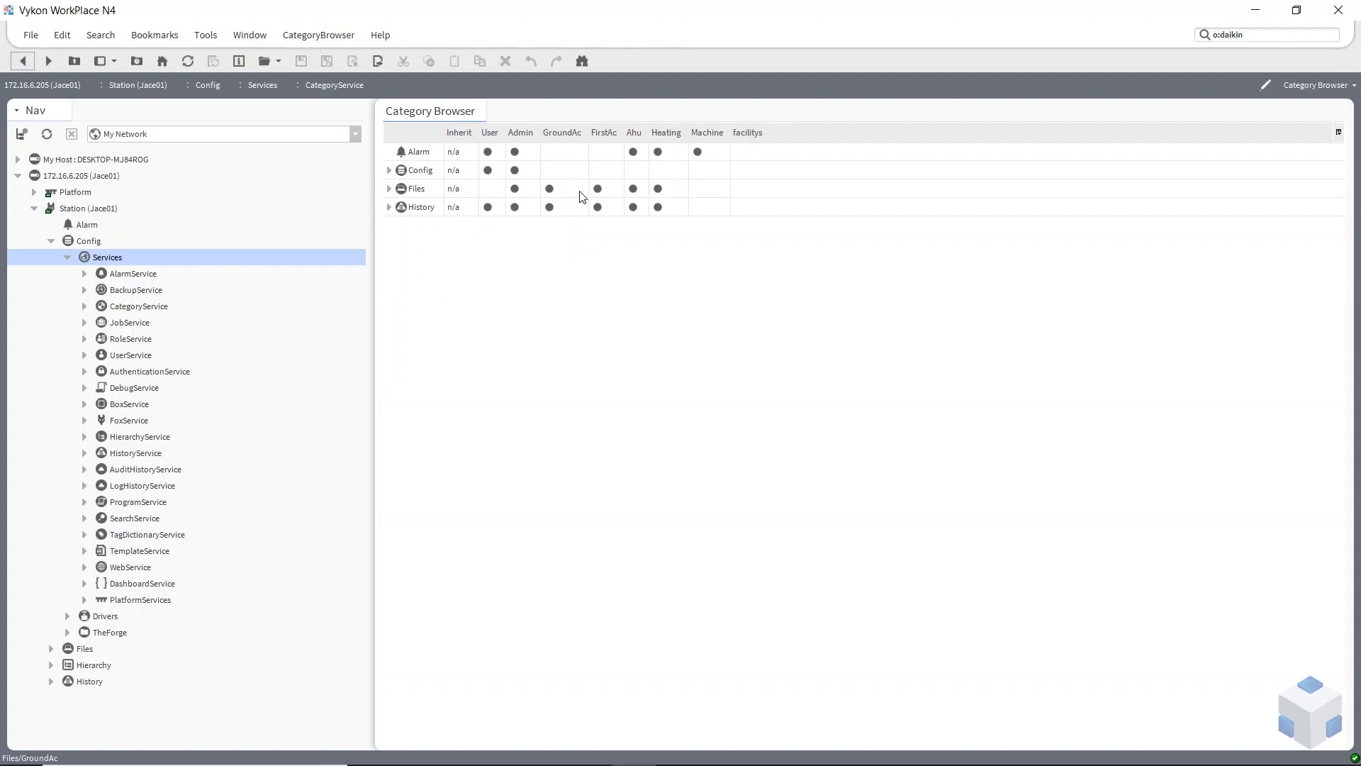
{"action": "left_click", "coordinate": [389, 170]}
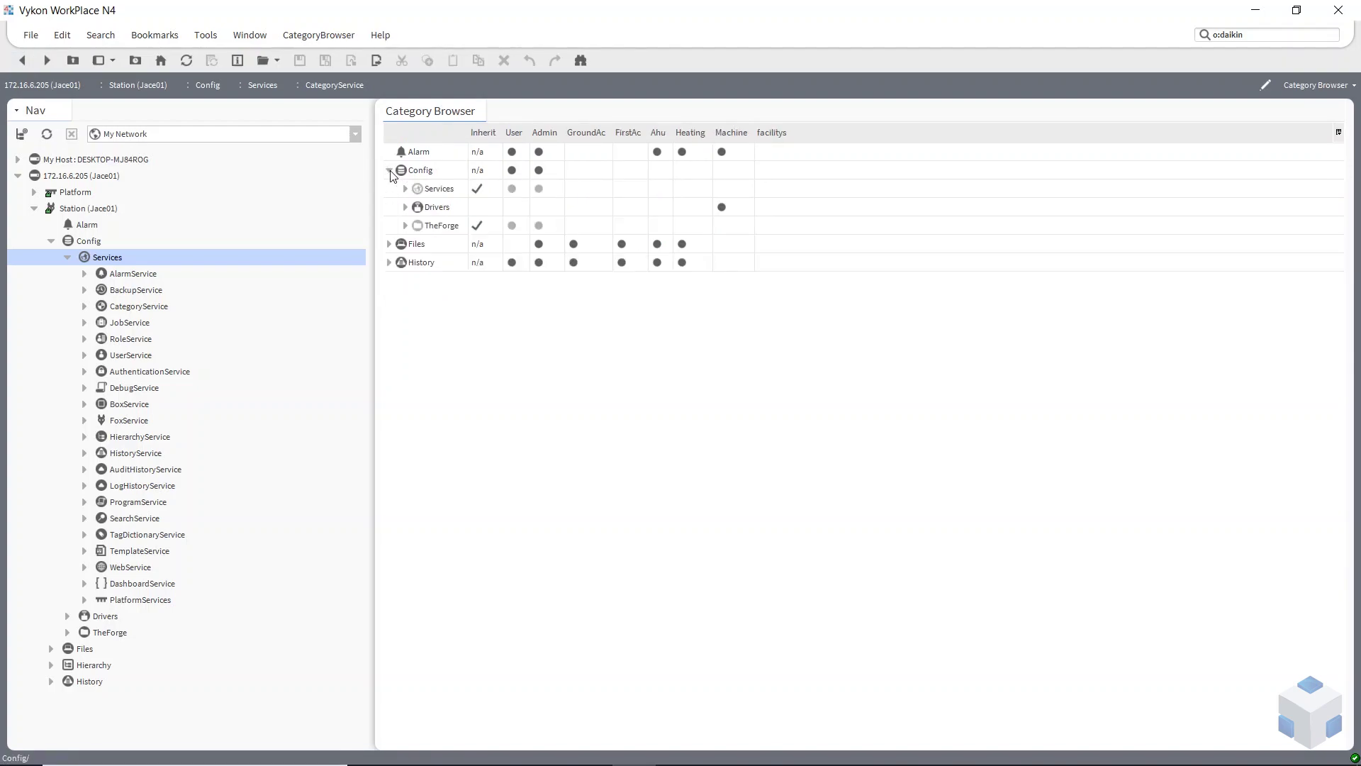
{"action": "left_click", "coordinate": [389, 244]}
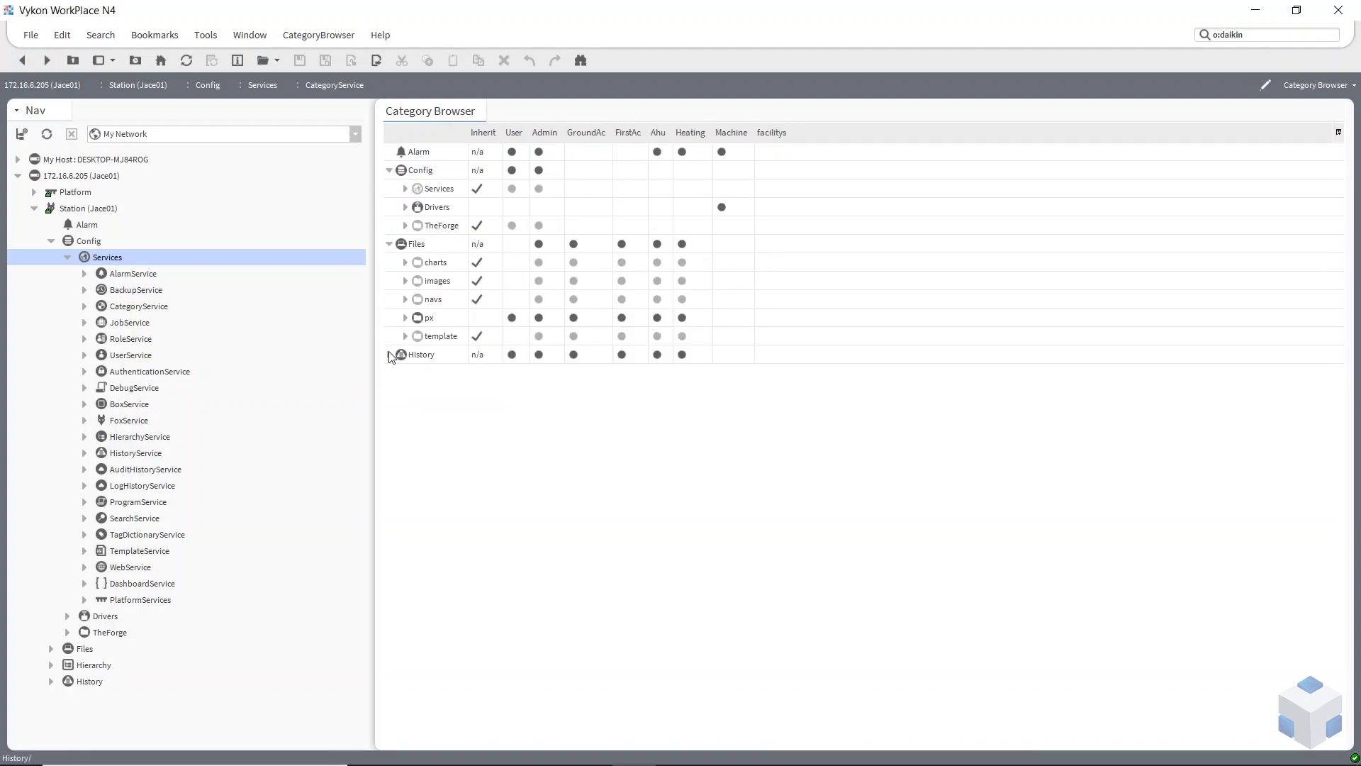
{"action": "left_click", "coordinate": [389, 355]}
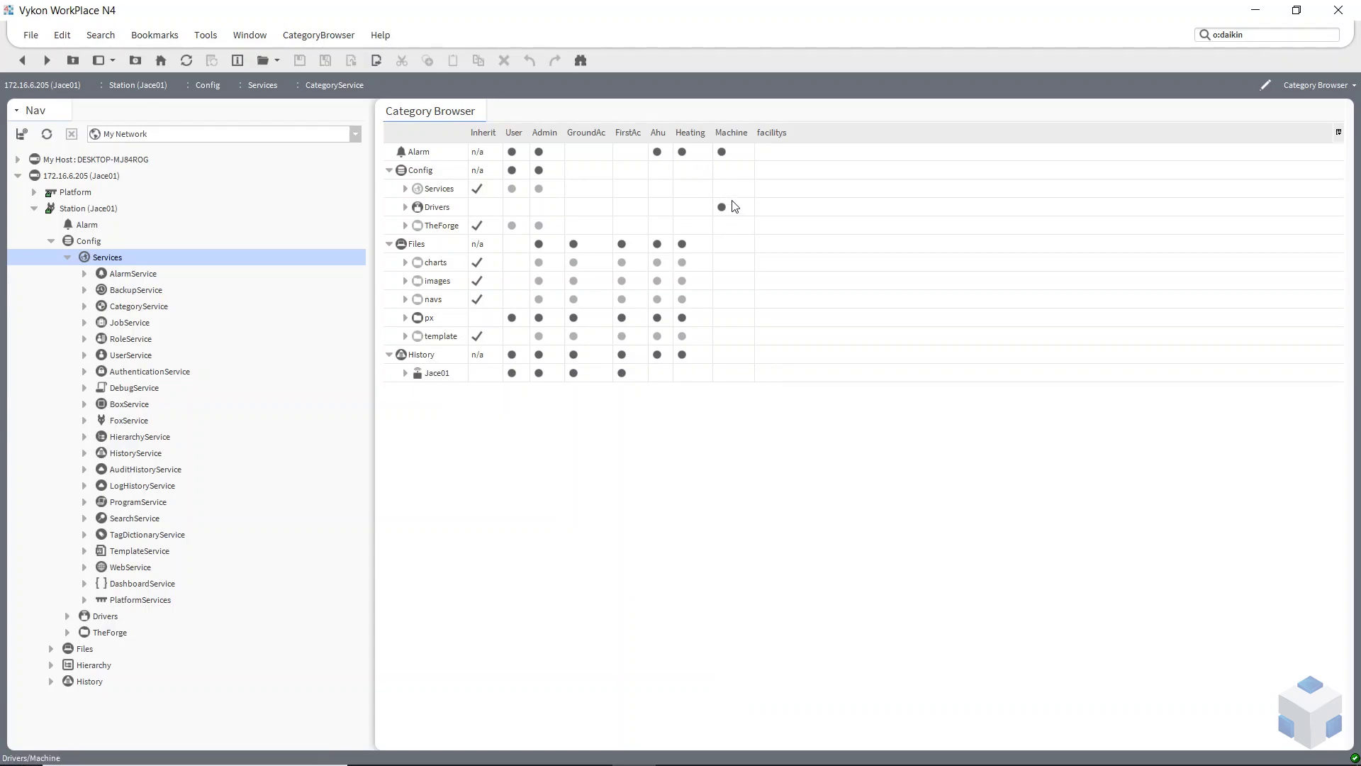
{"action": "left_click", "coordinate": [406, 189]}
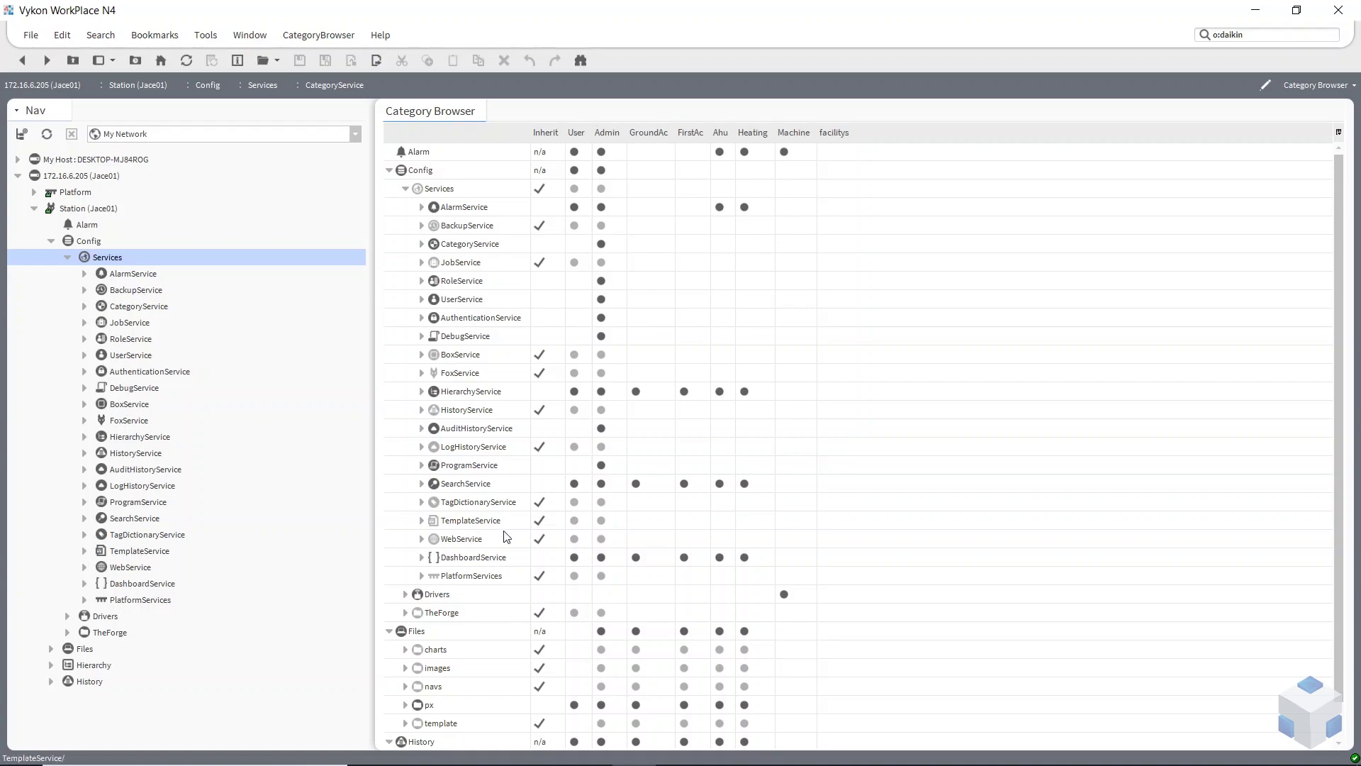
{"action": "scroll", "coordinate": [506, 537], "scroll_direction": "down", "scroll_amount": 1}
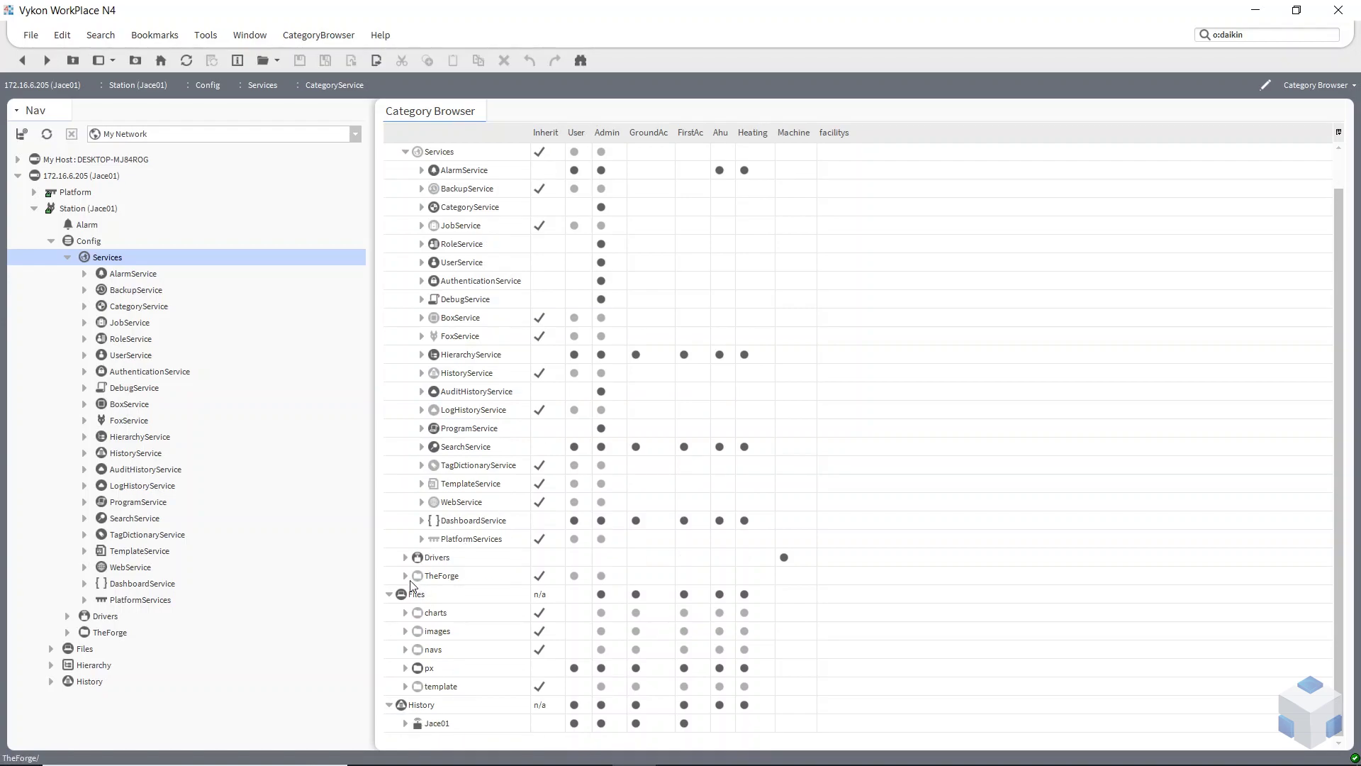
{"action": "left_click", "coordinate": [406, 575]}
{"action": "left_click", "coordinate": [421, 594]}
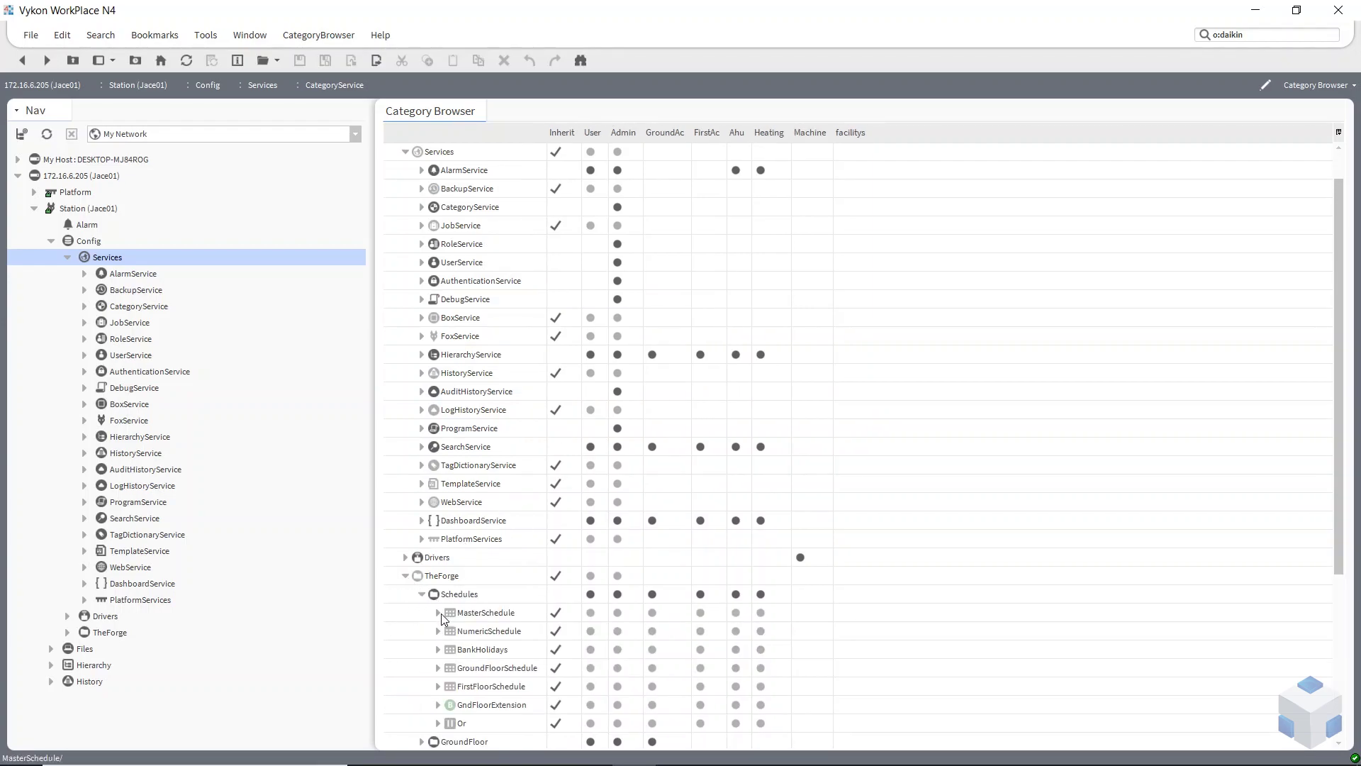
{"action": "scroll", "coordinate": [528, 553], "scroll_direction": "down", "scroll_amount": 2}
{"action": "scroll", "coordinate": [489, 634], "scroll_direction": "down", "scroll_amount": 2}
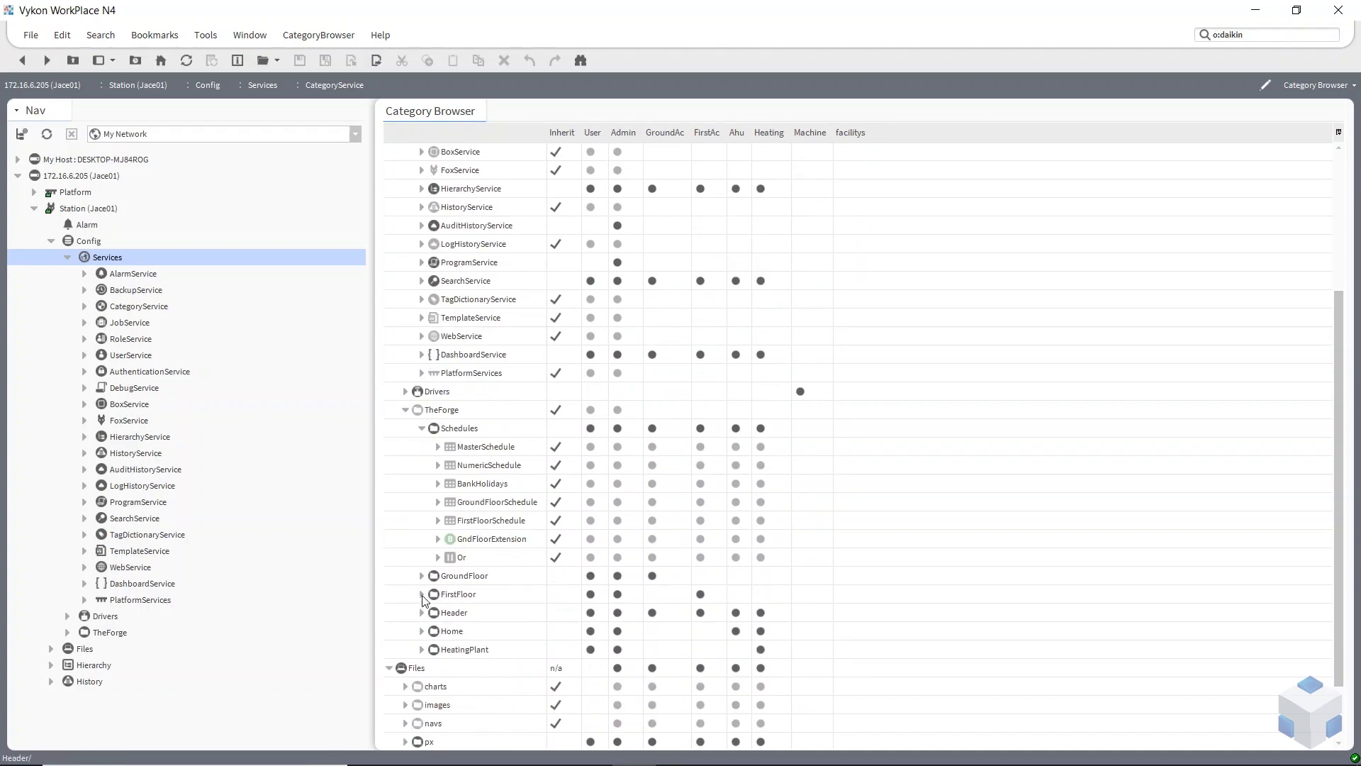
{"action": "left_click", "coordinate": [422, 578]}
{"action": "left_click", "coordinate": [438, 594]}
{"action": "scroll", "coordinate": [468, 609], "scroll_direction": "down", "scroll_amount": 2}
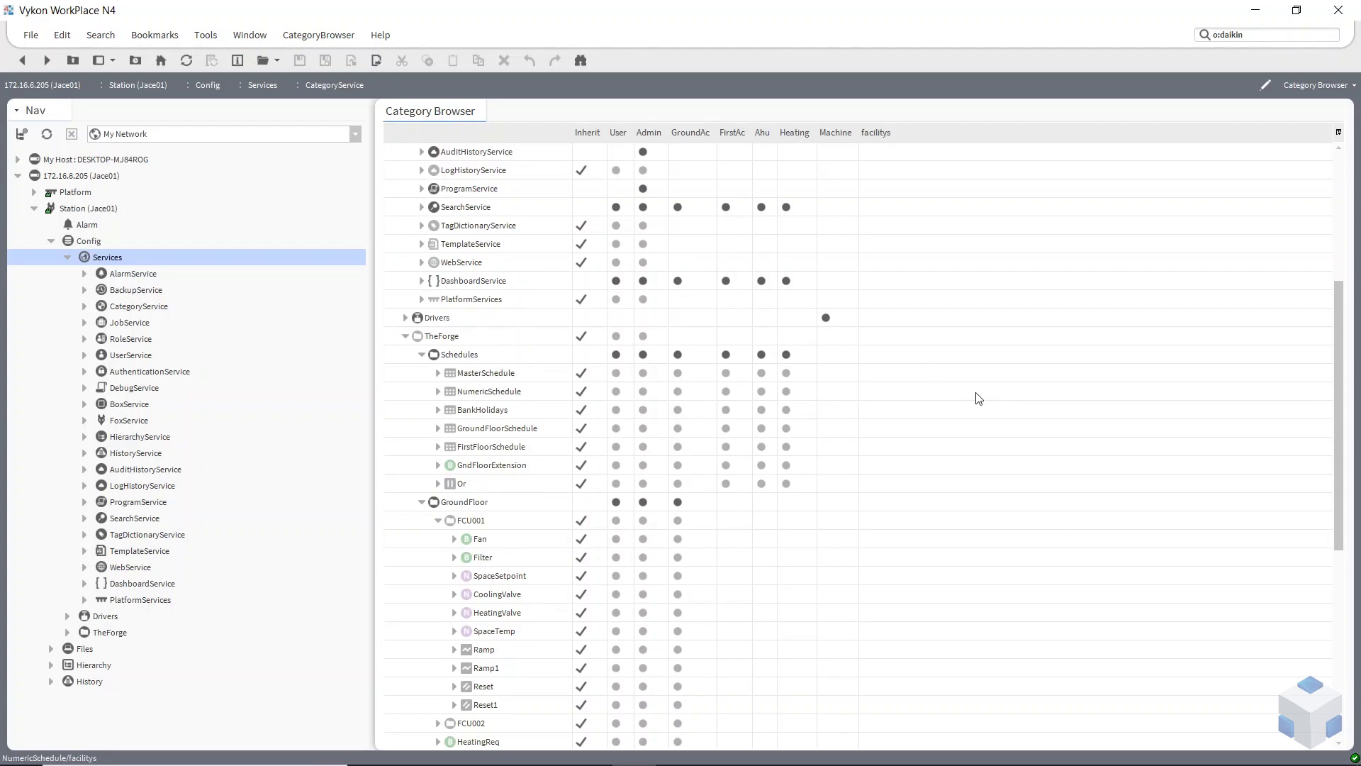
{"action": "scroll", "coordinate": [553, 444], "scroll_direction": "down", "scroll_amount": 2}
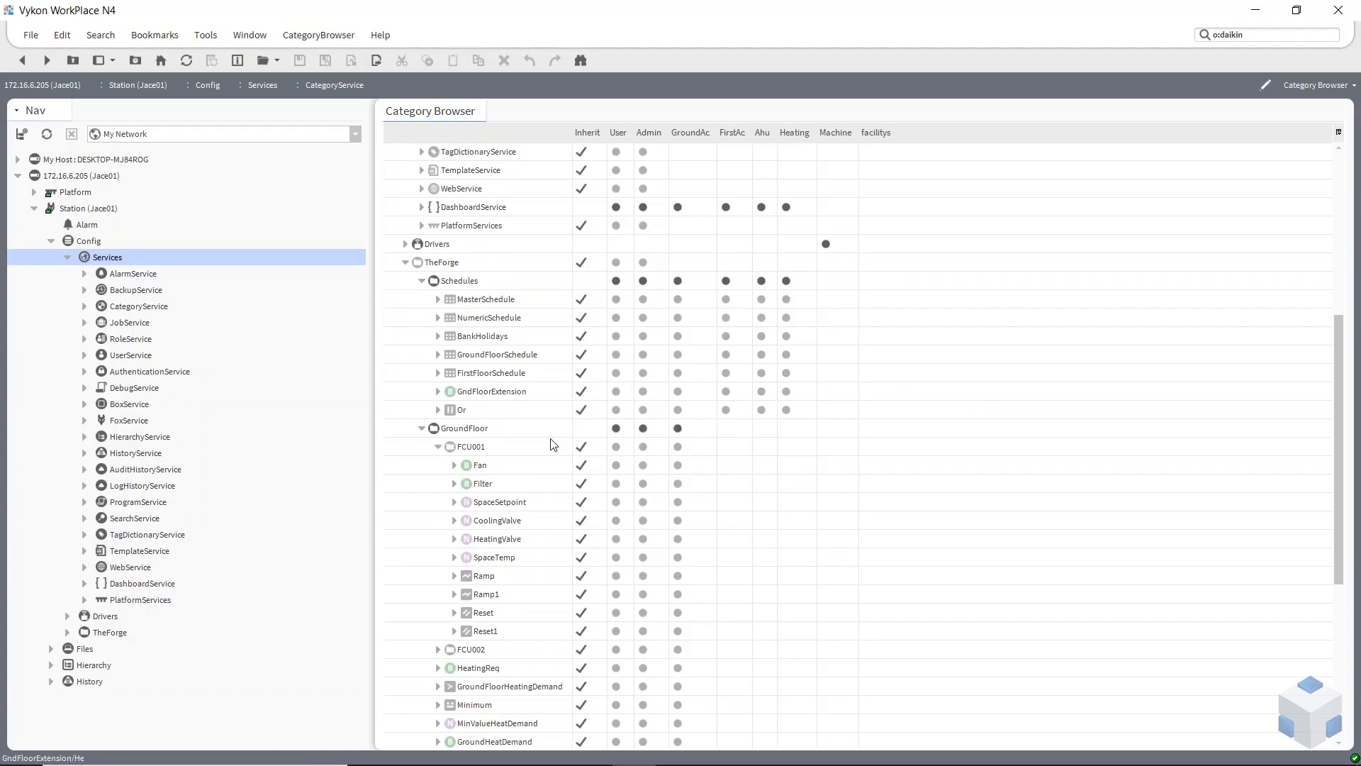
{"action": "left_click", "coordinate": [424, 429]}
{"action": "left_click", "coordinate": [405, 333]}
{"action": "scroll", "coordinate": [501, 370], "scroll_direction": "up", "scroll_amount": 1}
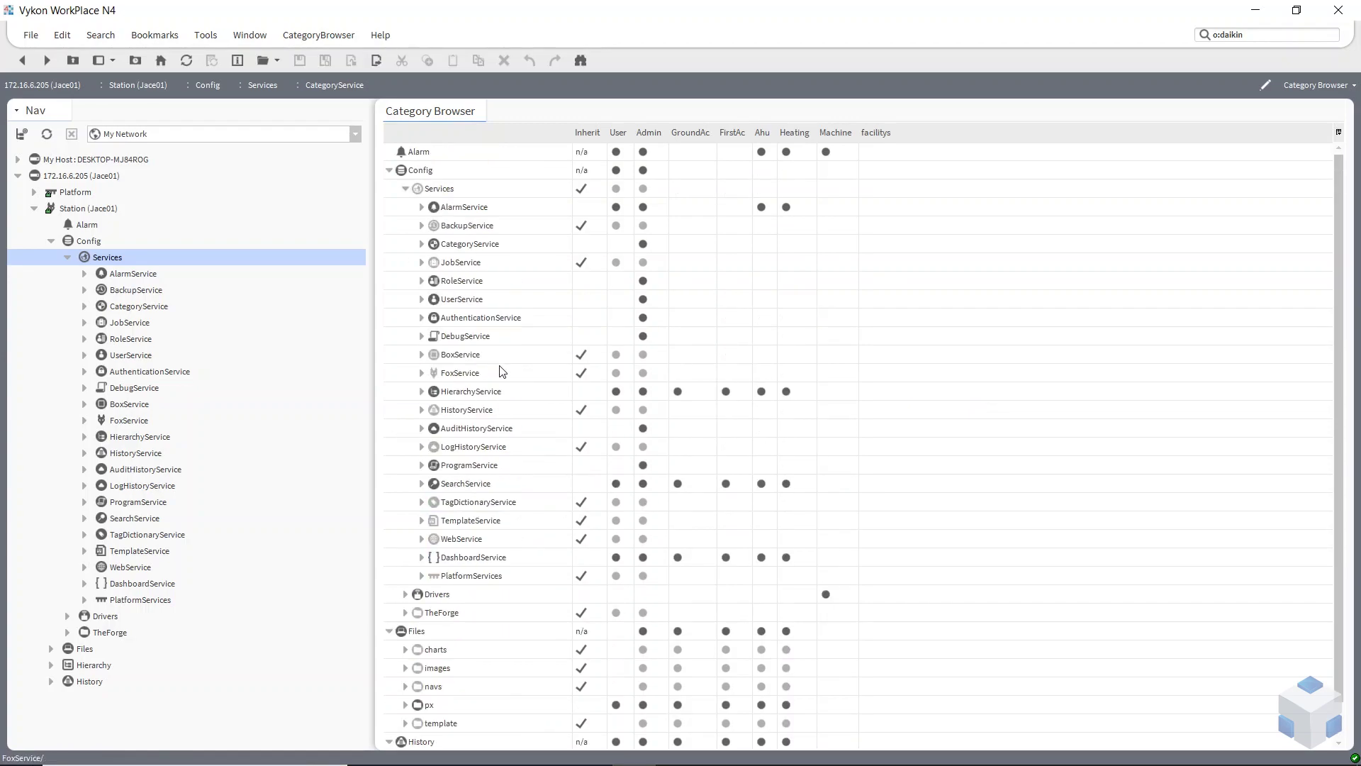
{"action": "left_click", "coordinate": [406, 189]}
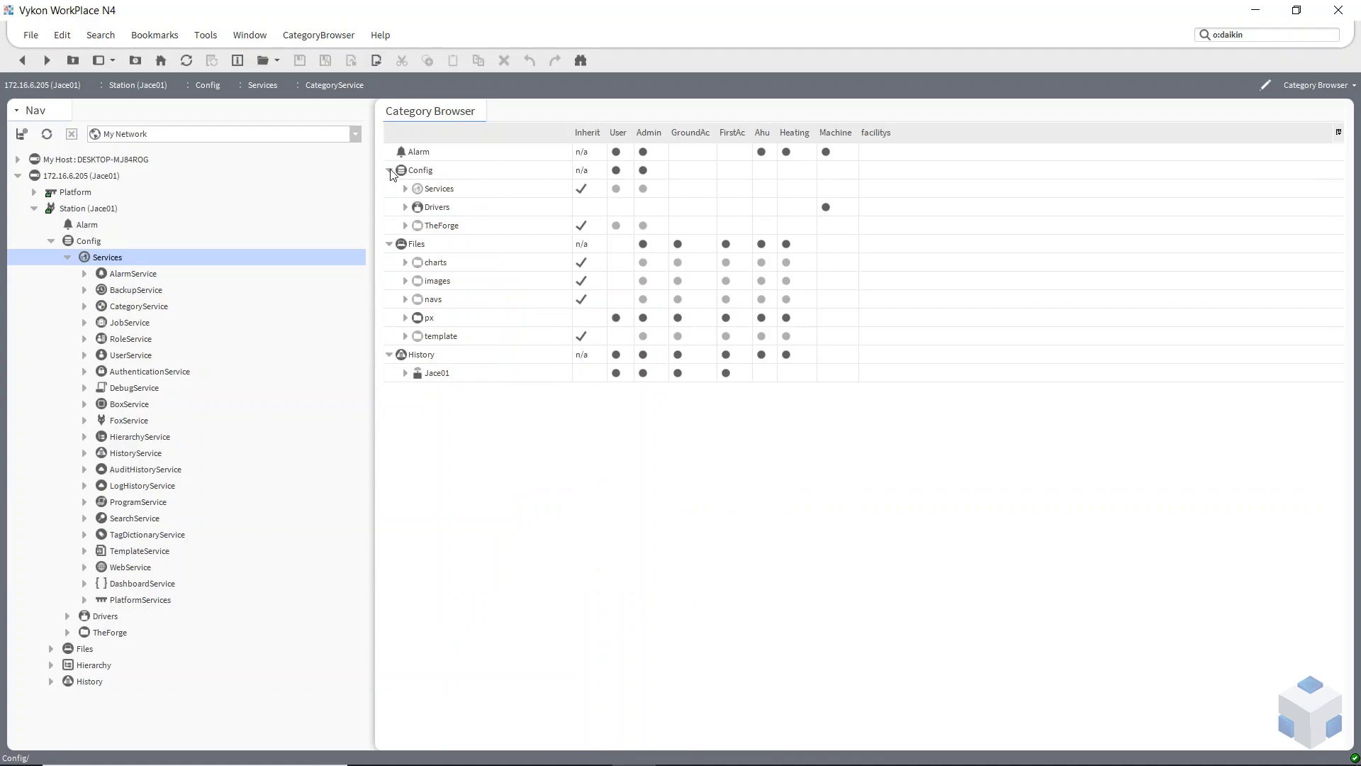
{"action": "left_click", "coordinate": [390, 170]}
{"action": "left_click", "coordinate": [389, 188]}
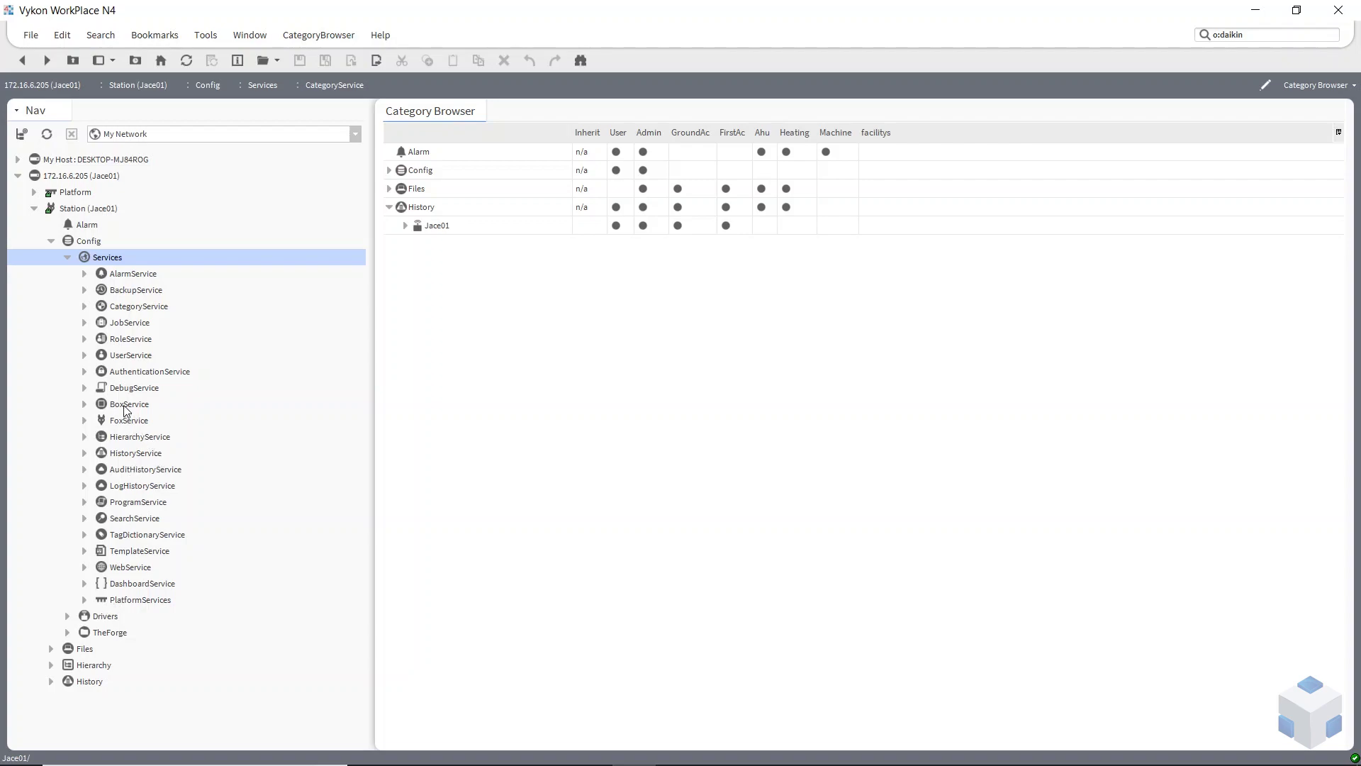
Confirm the GndUser role keeps the fcu hierarchy and GroundAc rwiRWI permissions, then save it.
{"action": "double_click", "coordinate": [125, 339]}
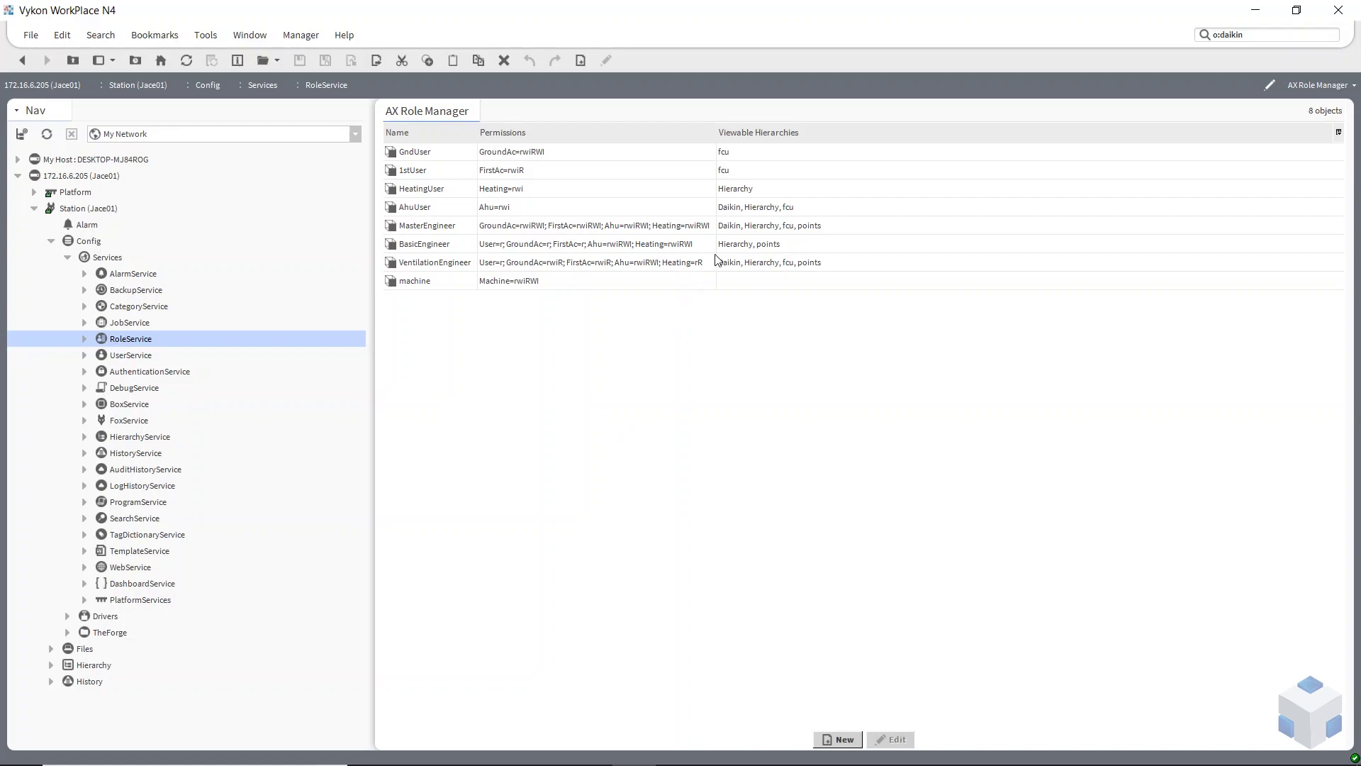
{"action": "double_click", "coordinate": [417, 153]}
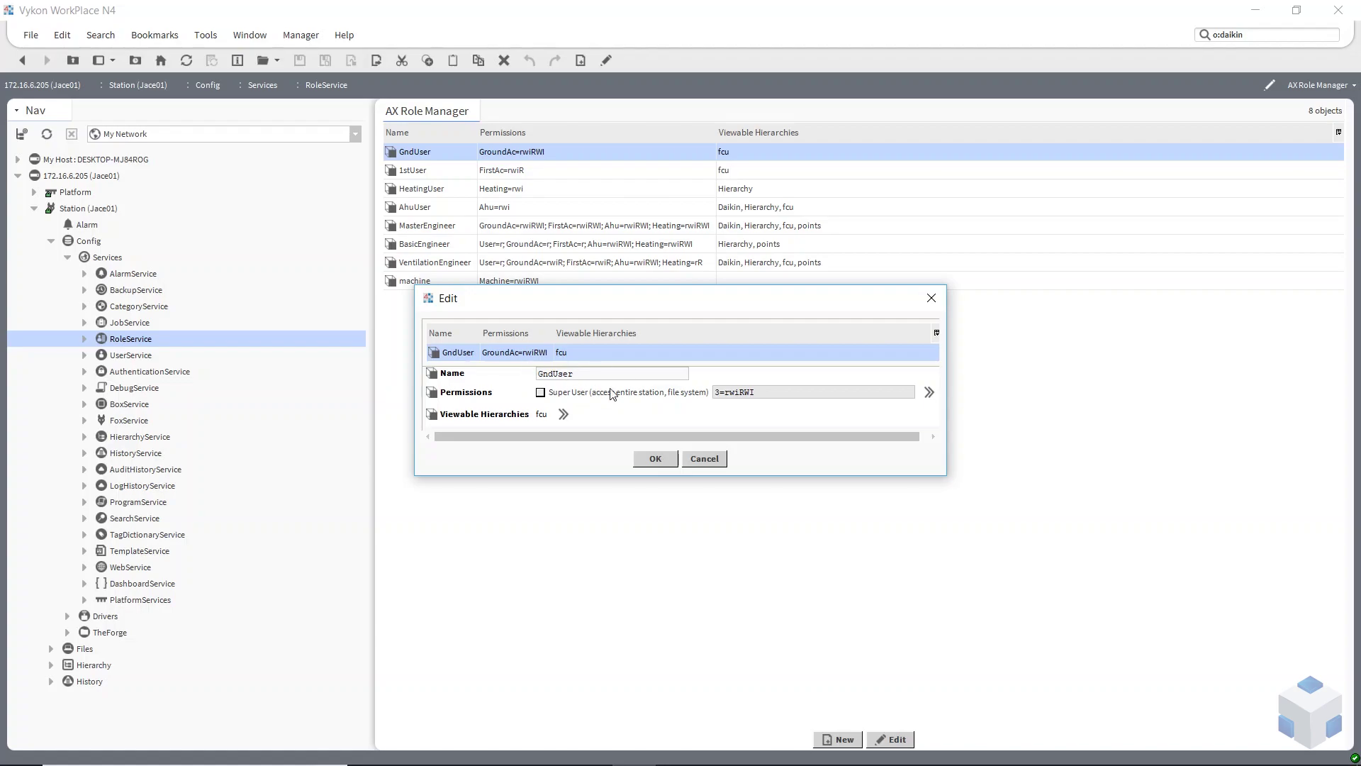
{"action": "left_click", "coordinate": [563, 415]}
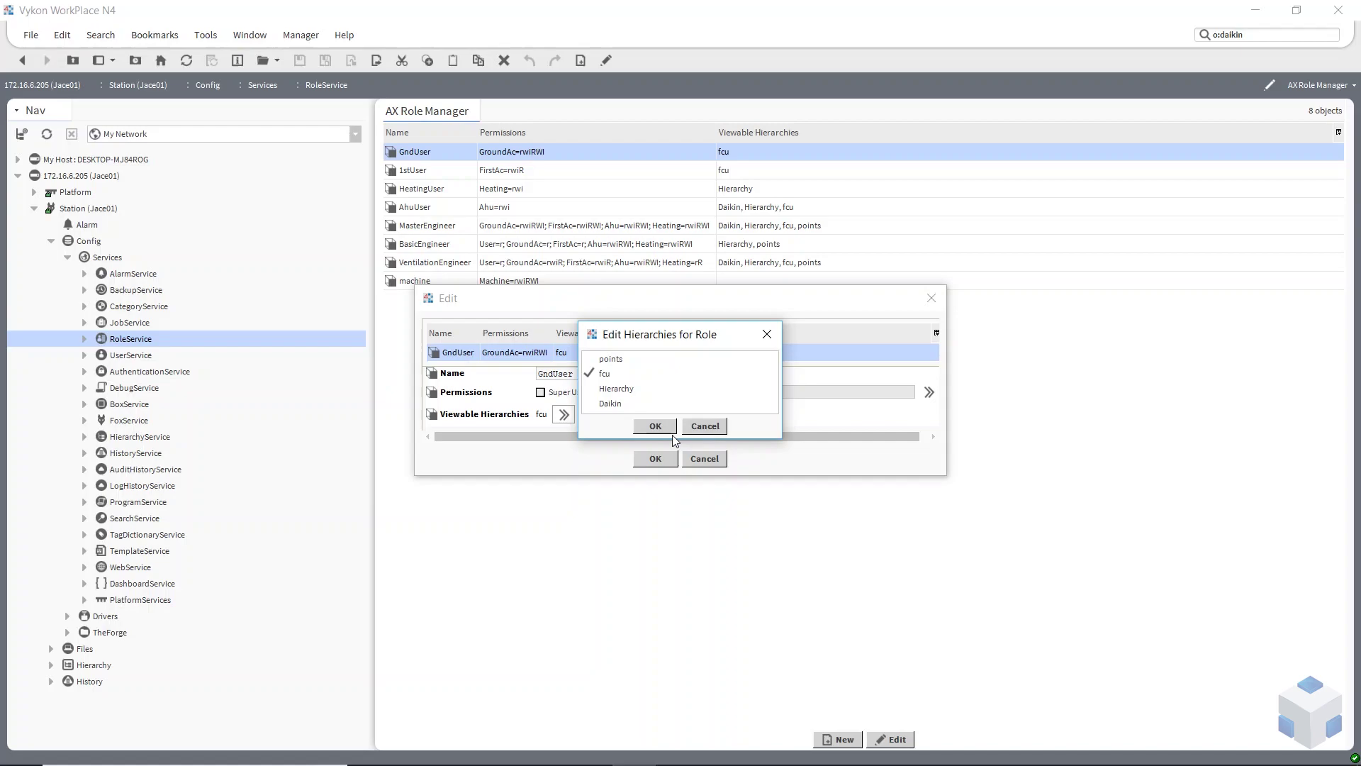
{"action": "left_click", "coordinate": [655, 426]}
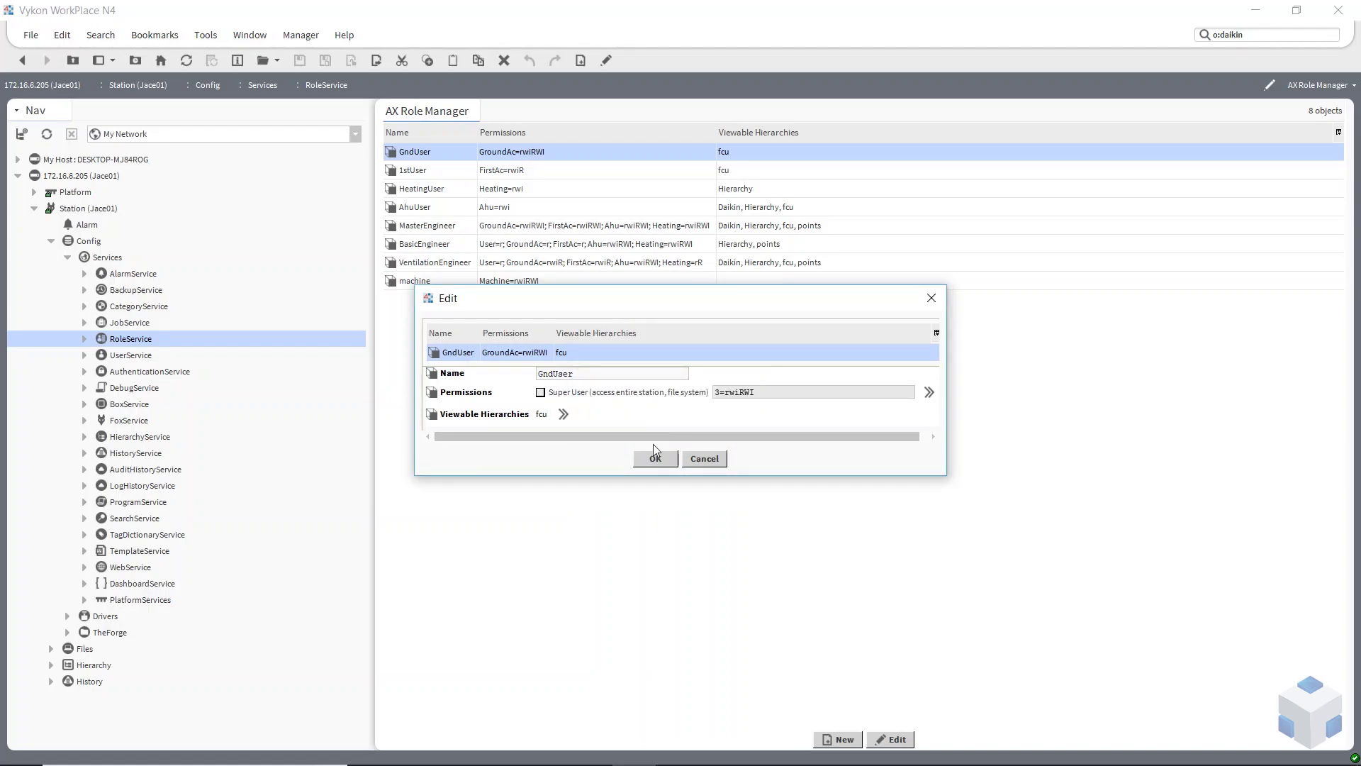
{"action": "left_click", "coordinate": [929, 394]}
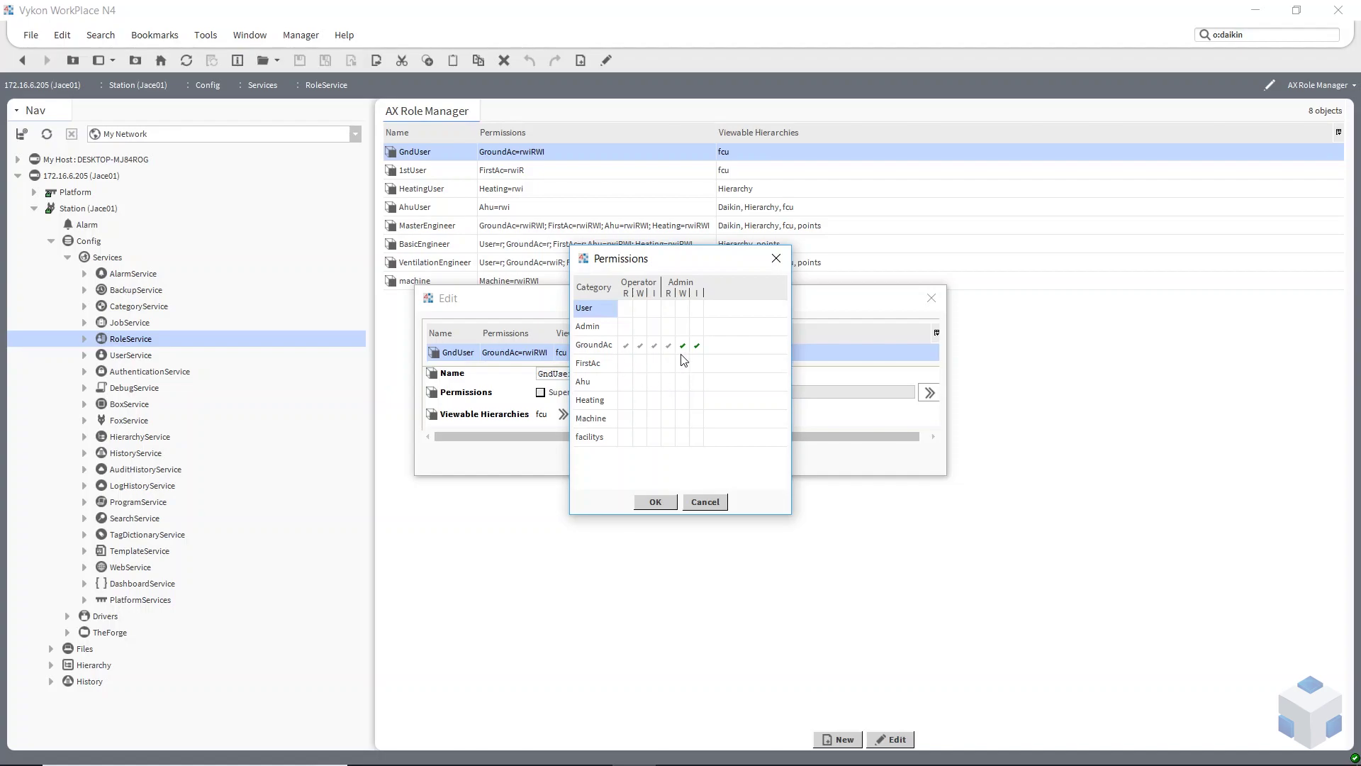
{"action": "left_click", "coordinate": [656, 501]}
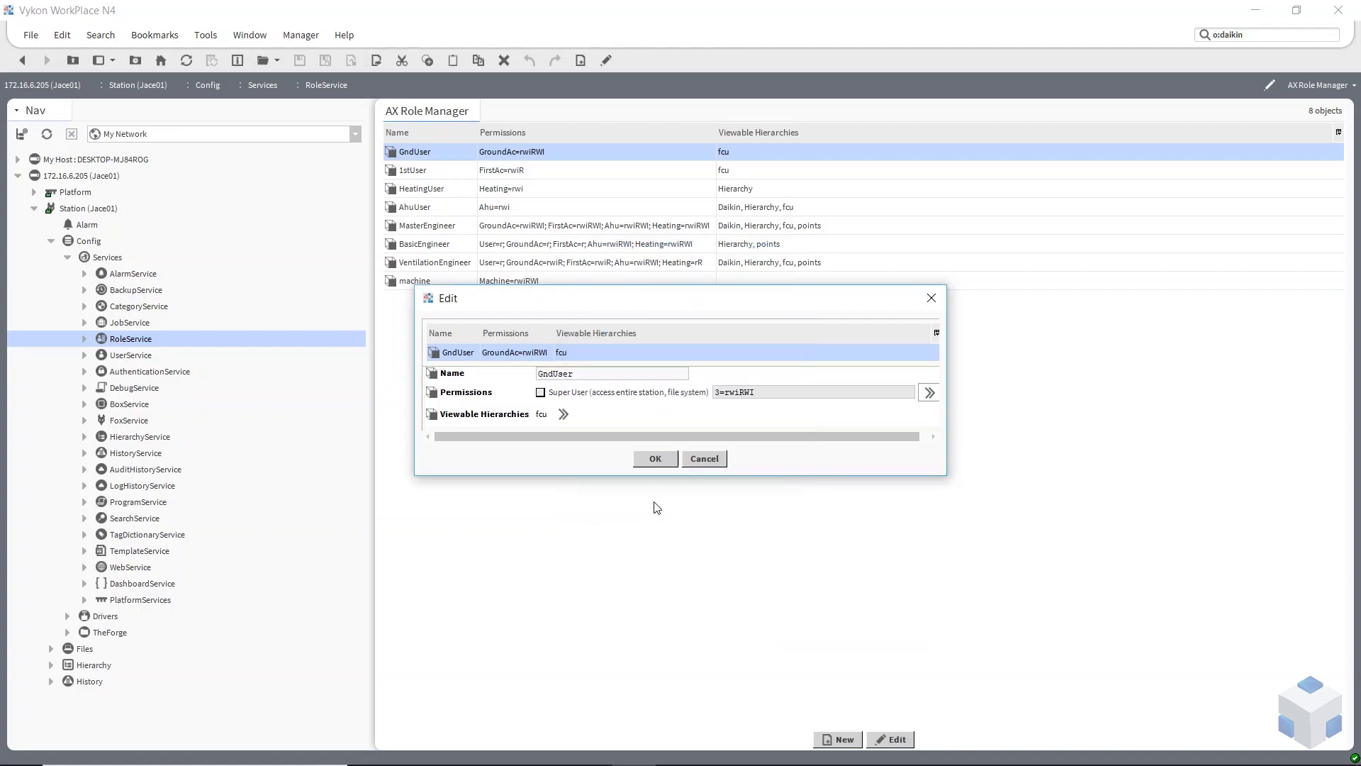
{"action": "left_click", "coordinate": [656, 459]}
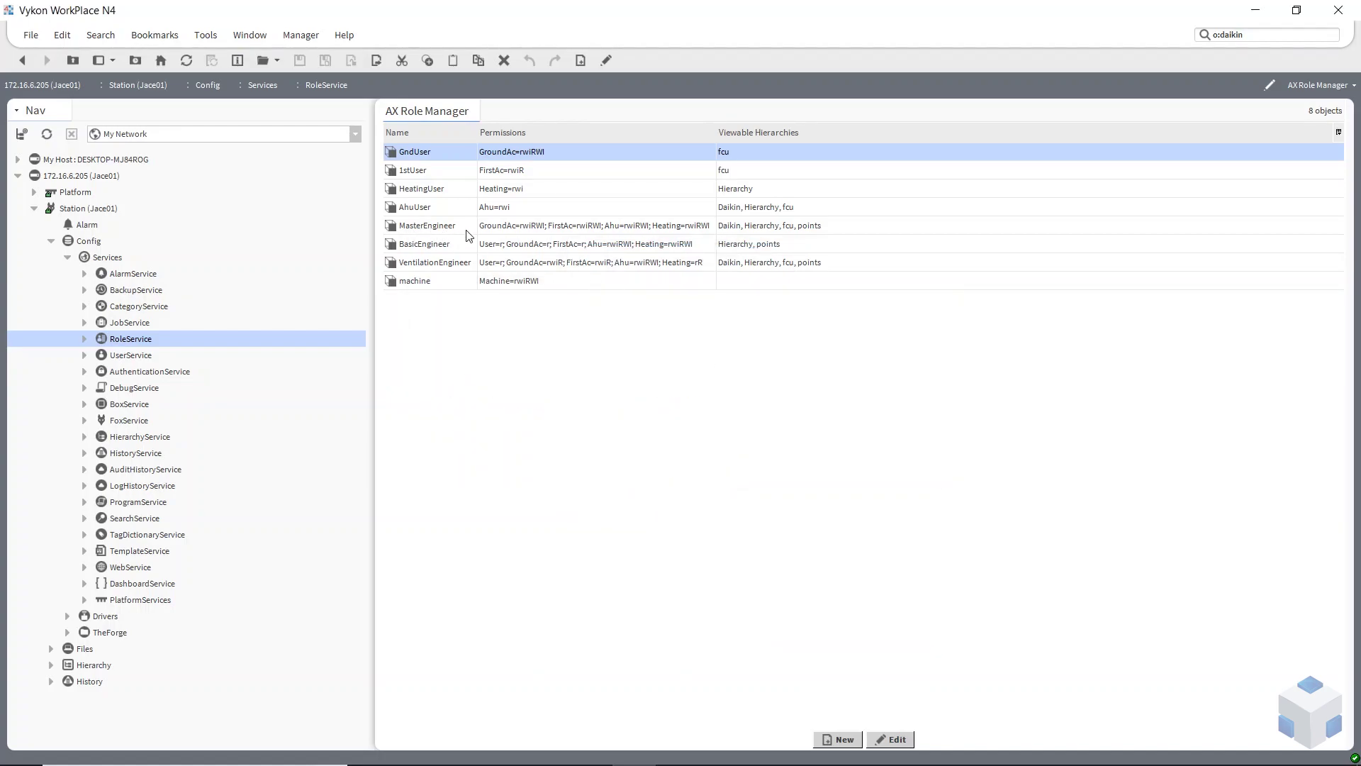
Review the MasterEngineer role's category permissions and close its editor unchanged.
{"action": "double_click", "coordinate": [444, 227]}
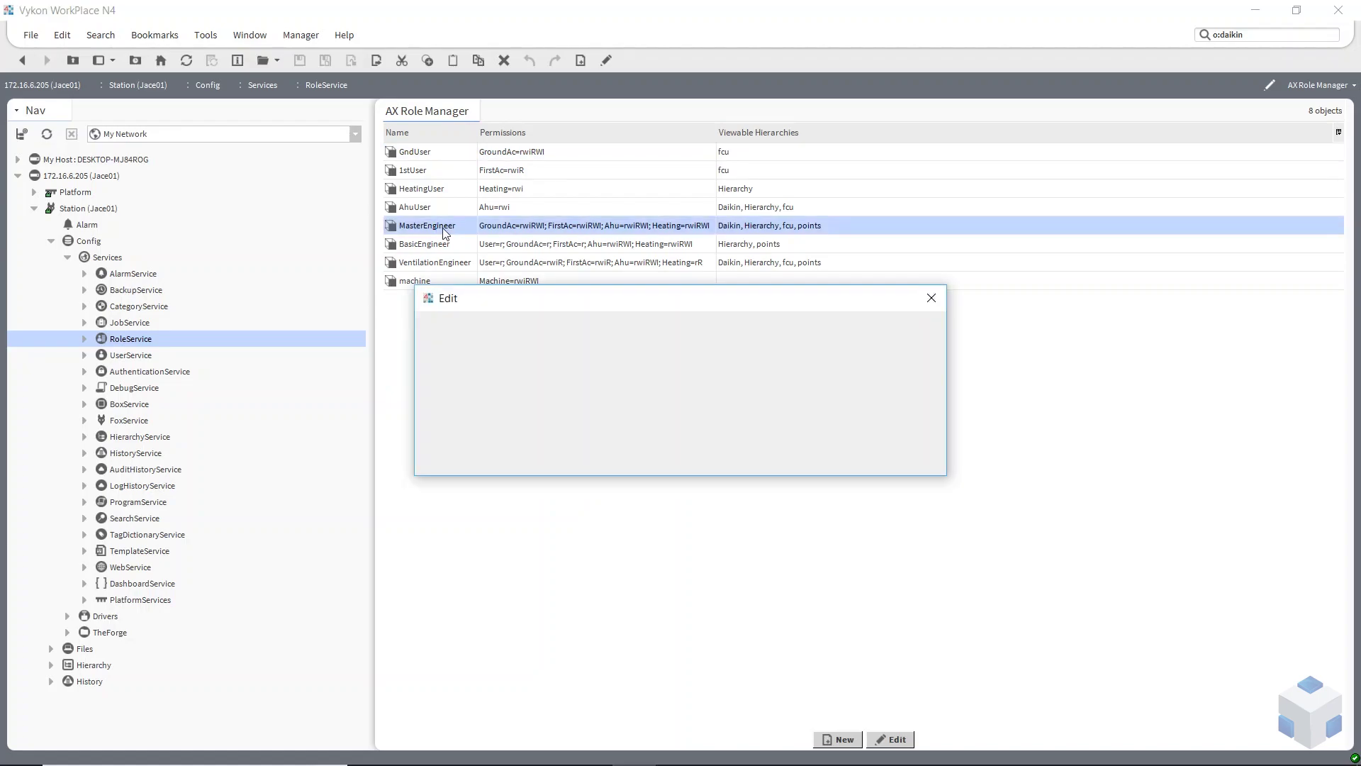
{"action": "left_click", "coordinate": [930, 392]}
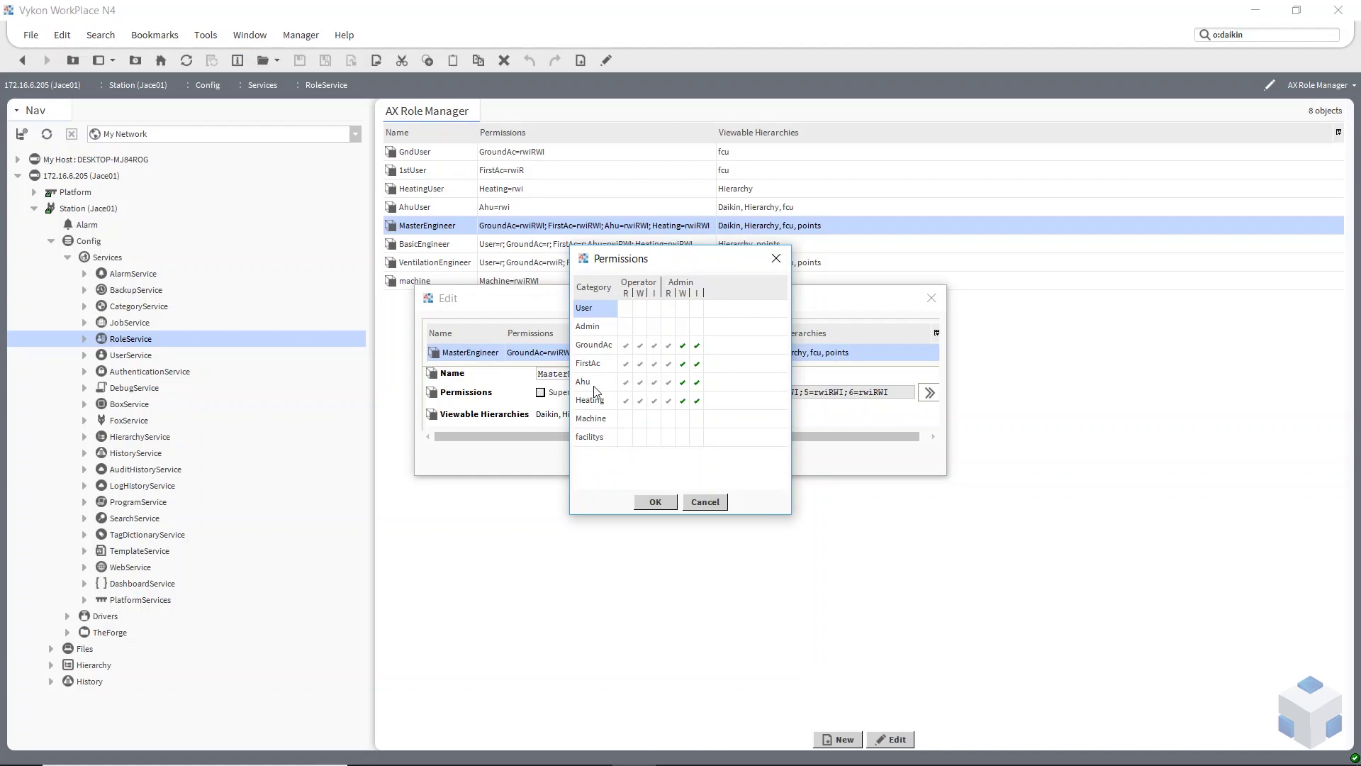
{"action": "left_click", "coordinate": [710, 502]}
{"action": "left_click", "coordinate": [654, 459]}
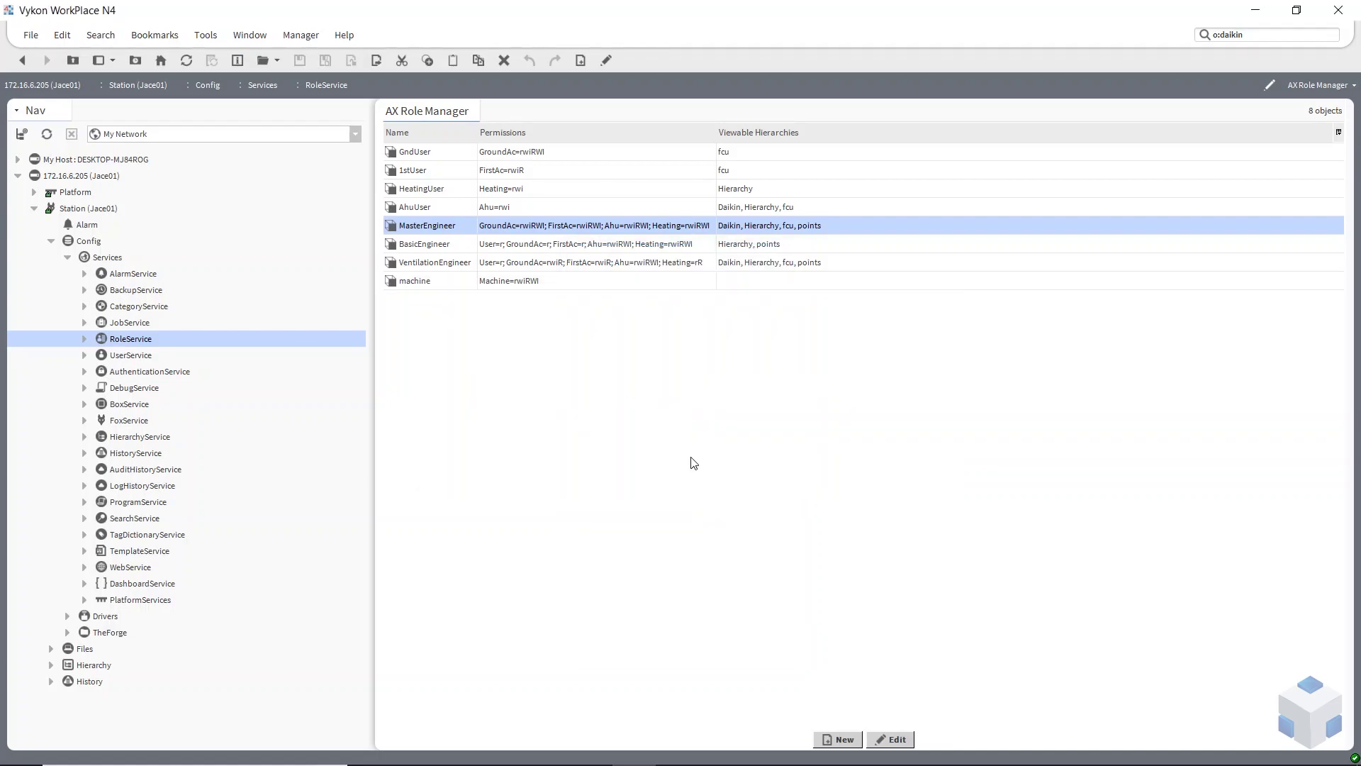
Review BasicEngineer's permissions (Ahu and Heating rwiRWI, others read-only) and close unchanged.
{"action": "double_click", "coordinate": [435, 244]}
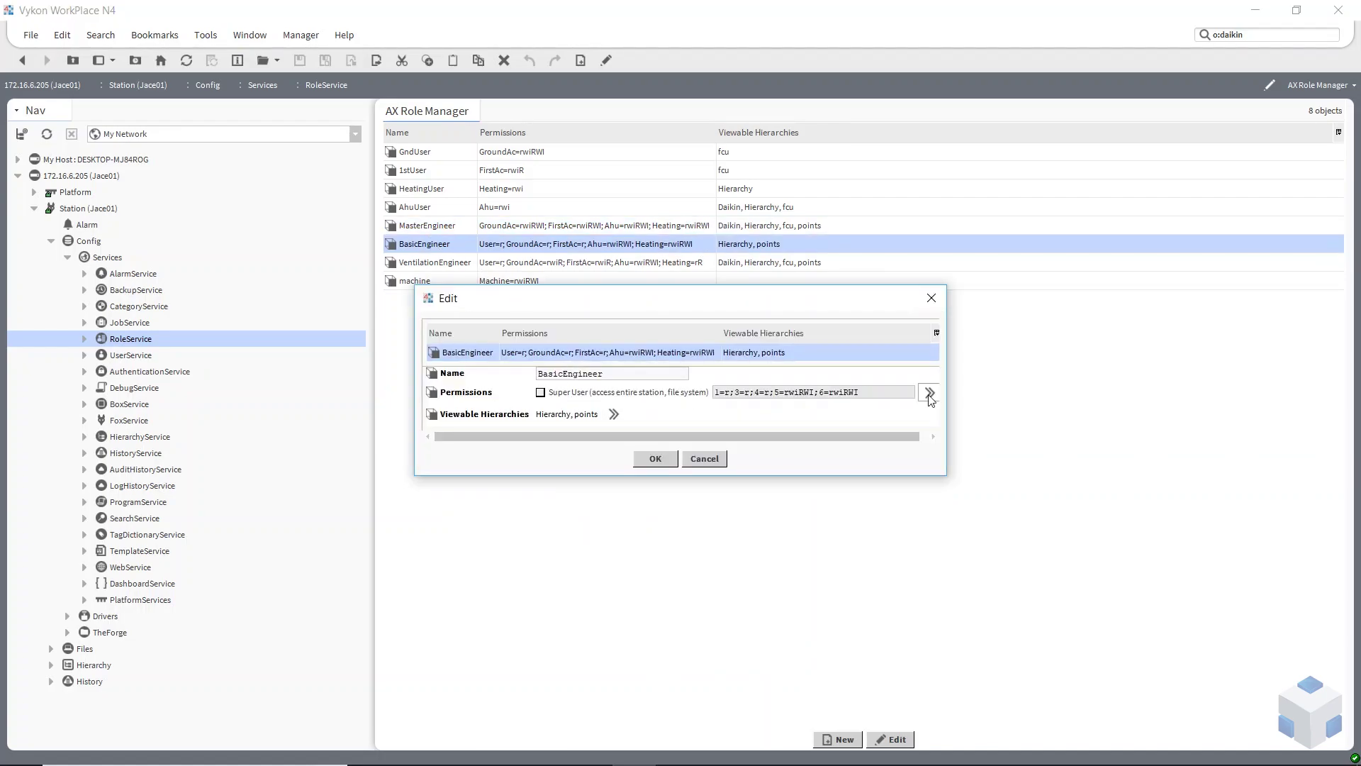
{"action": "left_click", "coordinate": [929, 393]}
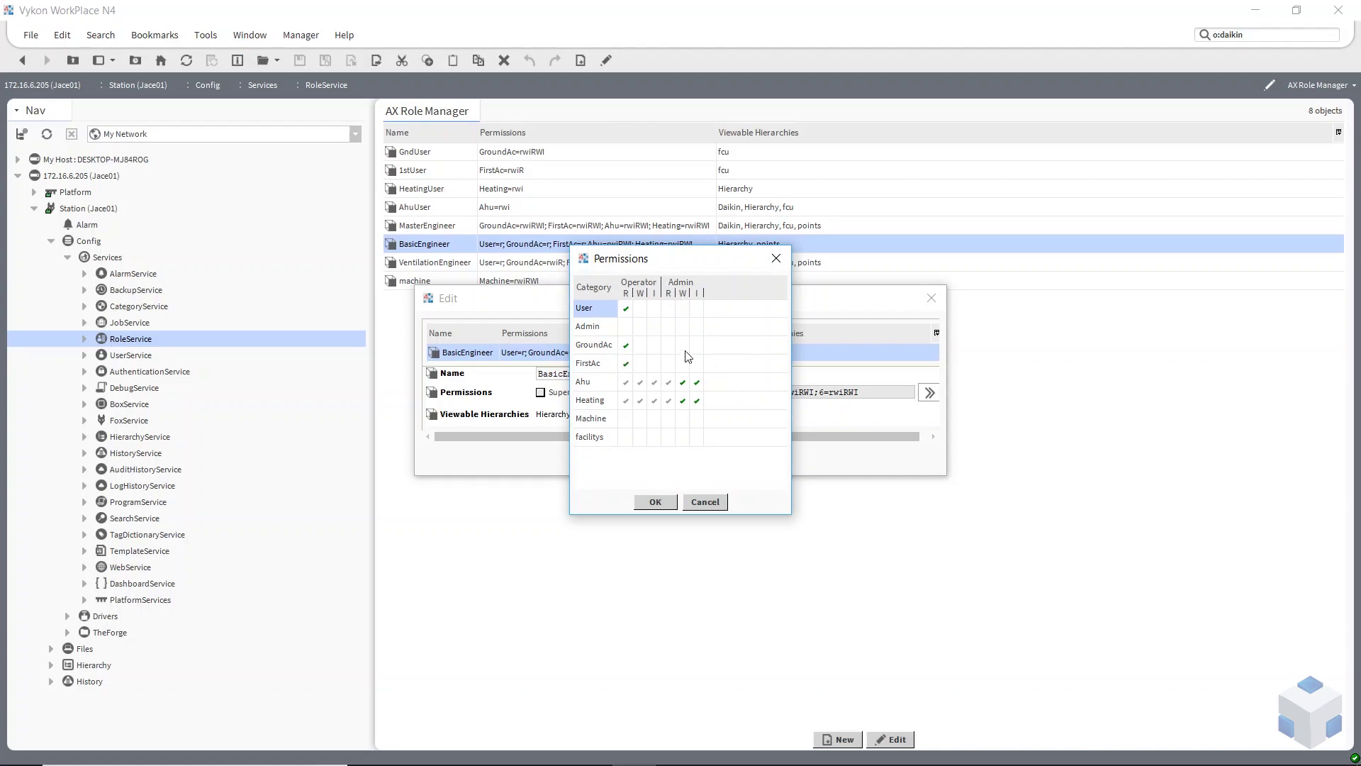
{"action": "left_click", "coordinate": [714, 501]}
{"action": "left_click", "coordinate": [654, 459]}
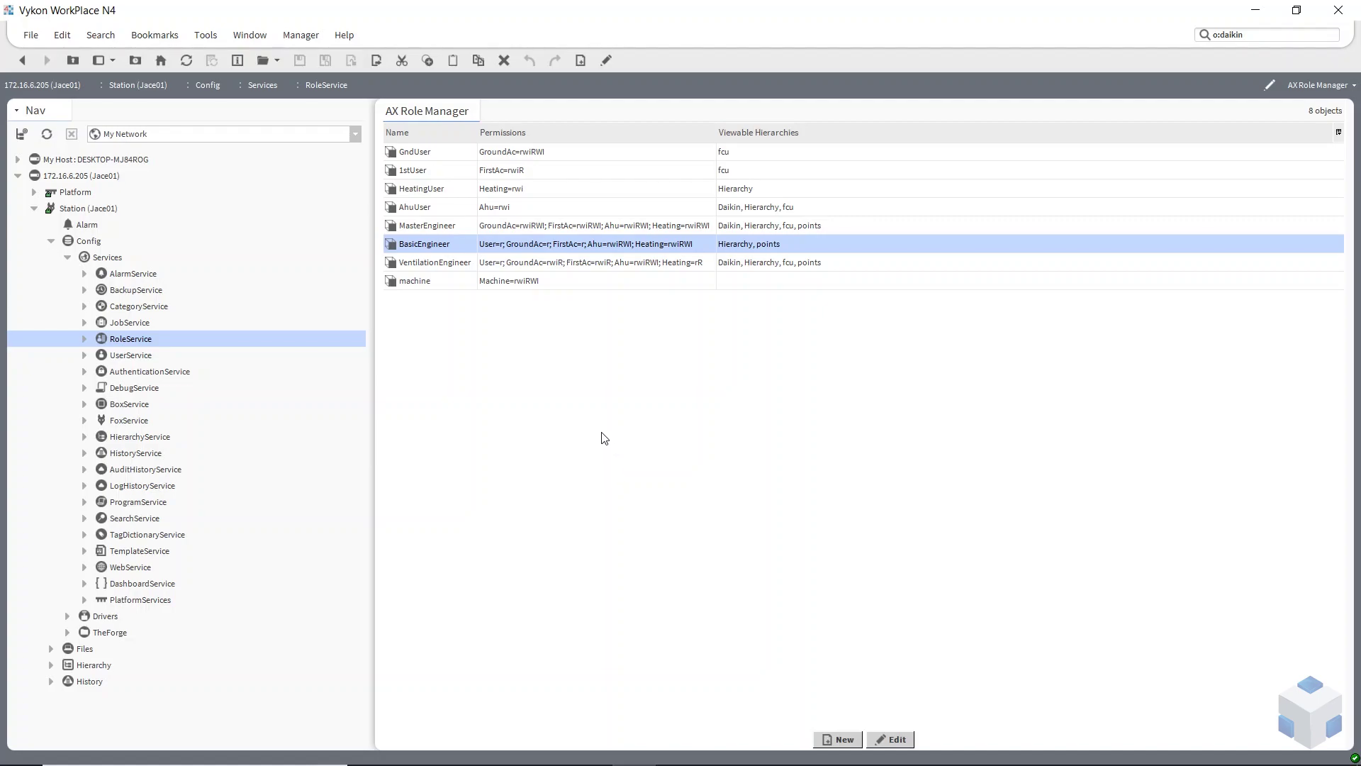
Expand Files > navs and list the navs folder's three nav files, creating nothing.
{"action": "left_click", "coordinate": [51, 649]}
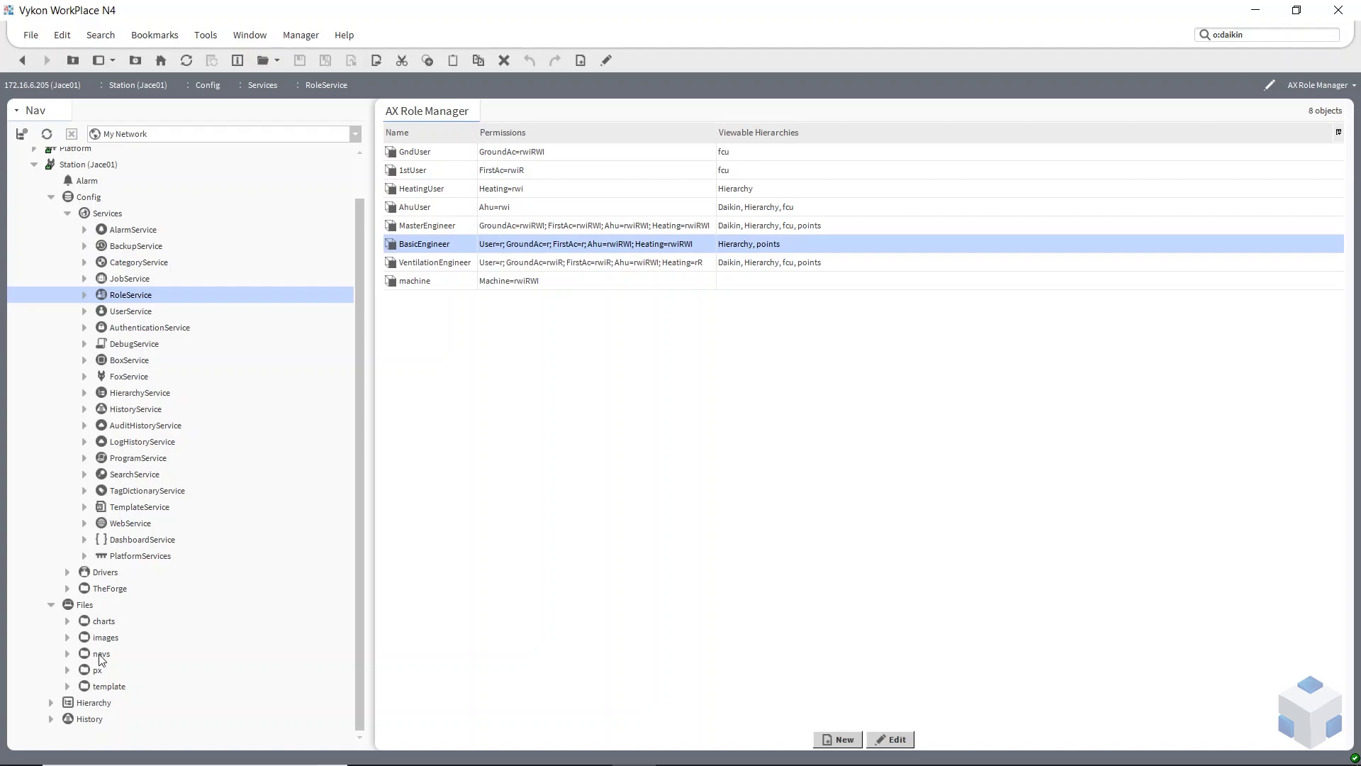
{"action": "left_click", "coordinate": [67, 653]}
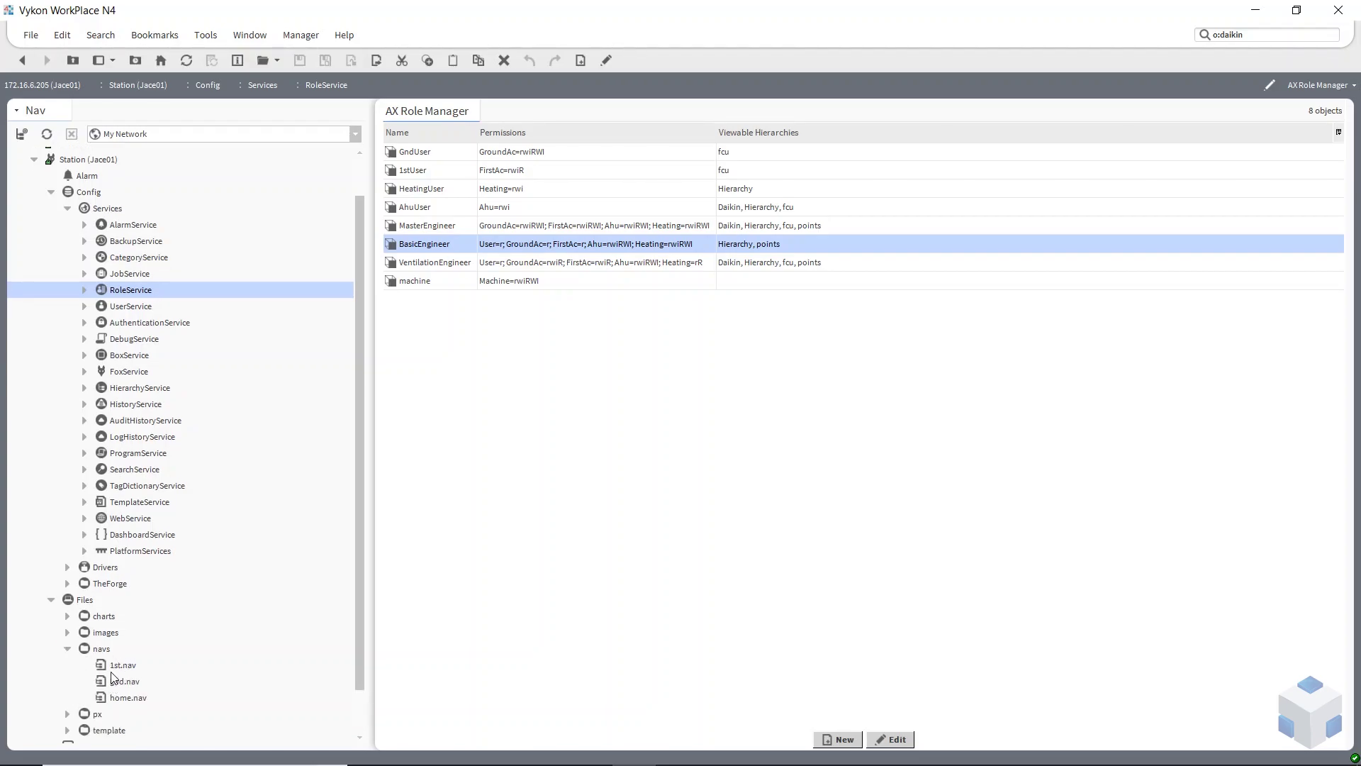
{"action": "double_click", "coordinate": [94, 649]}
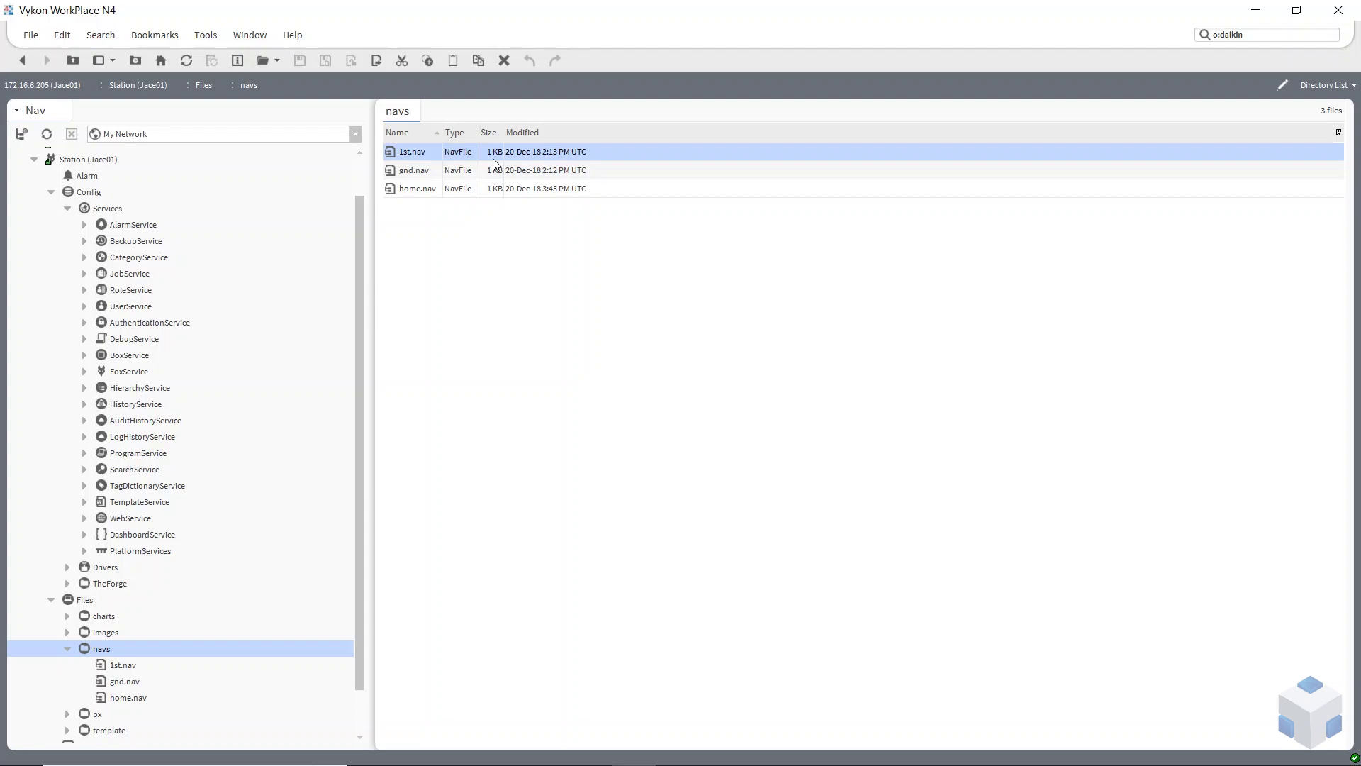
{"action": "right_click", "coordinate": [100, 649]}
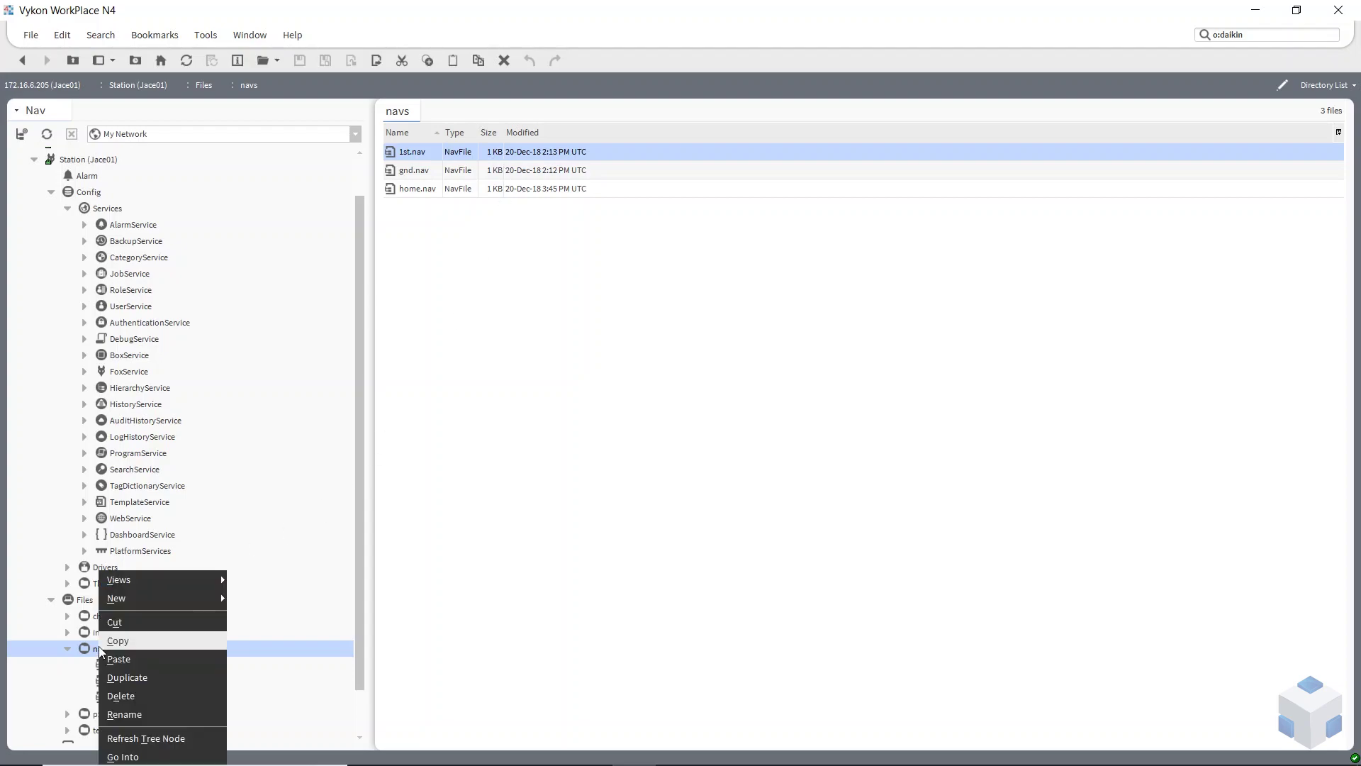
{"action": "mouse_move", "coordinate": [137, 599]}
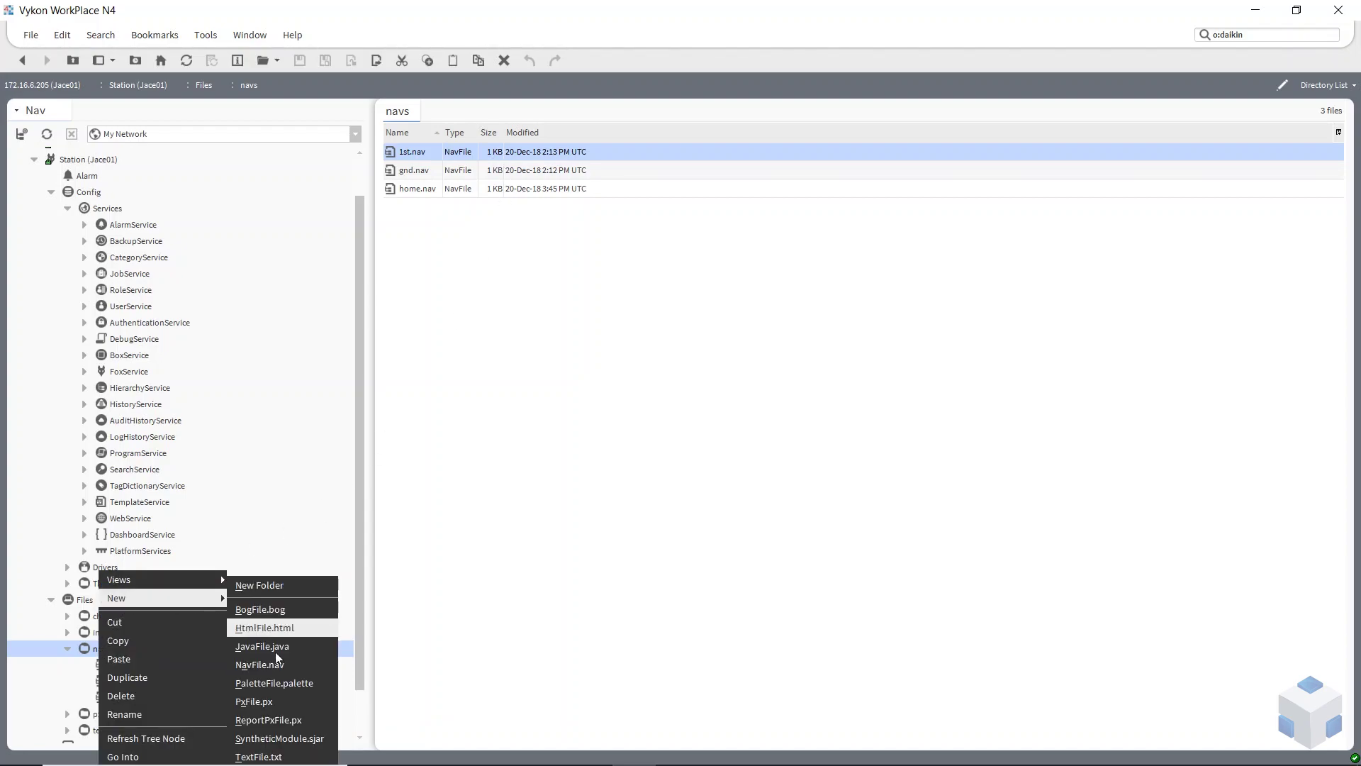
{"action": "left_click", "coordinate": [544, 496]}
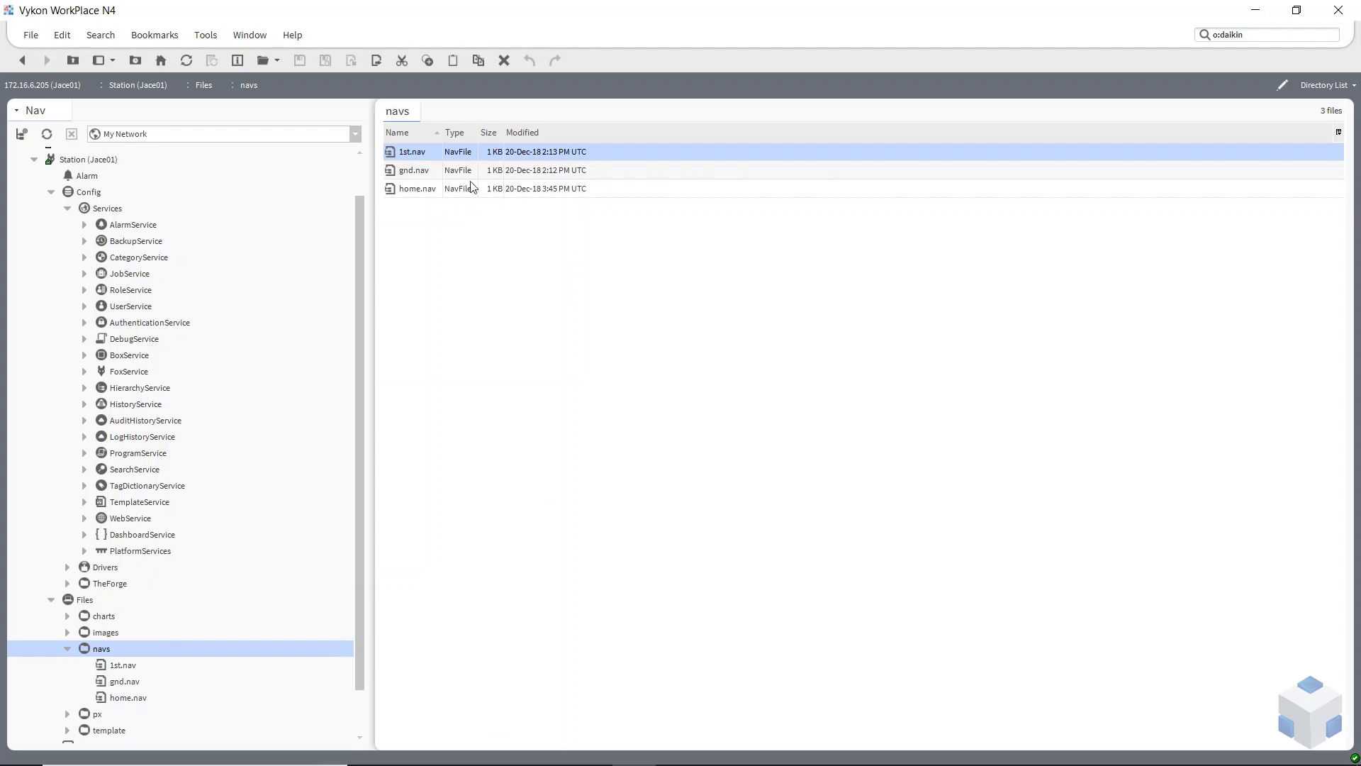
Check that 1st.nav's Home entry targets TheForge/FirstFloor, cancelling the editors unchanged.
{"action": "double_click", "coordinate": [411, 153]}
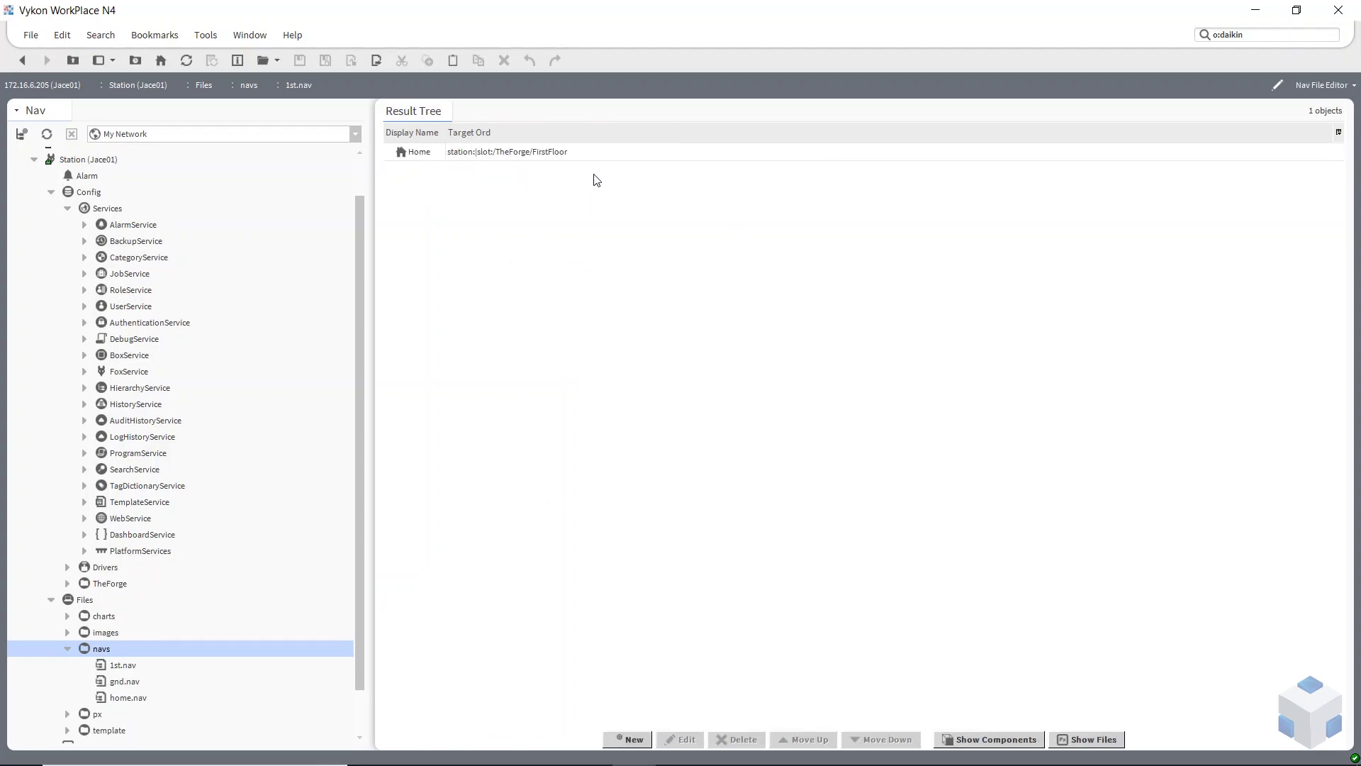
{"action": "double_click", "coordinate": [471, 155]}
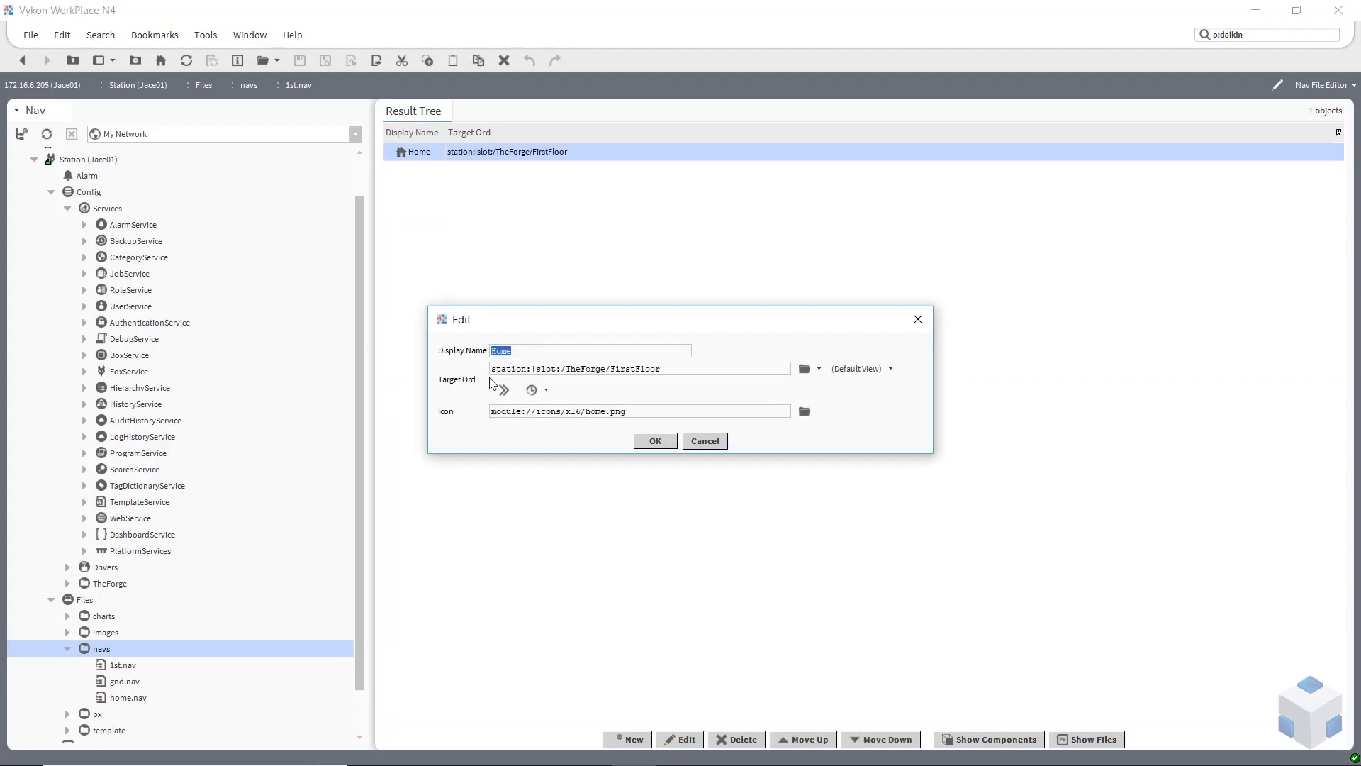
{"action": "left_click", "coordinate": [818, 368]}
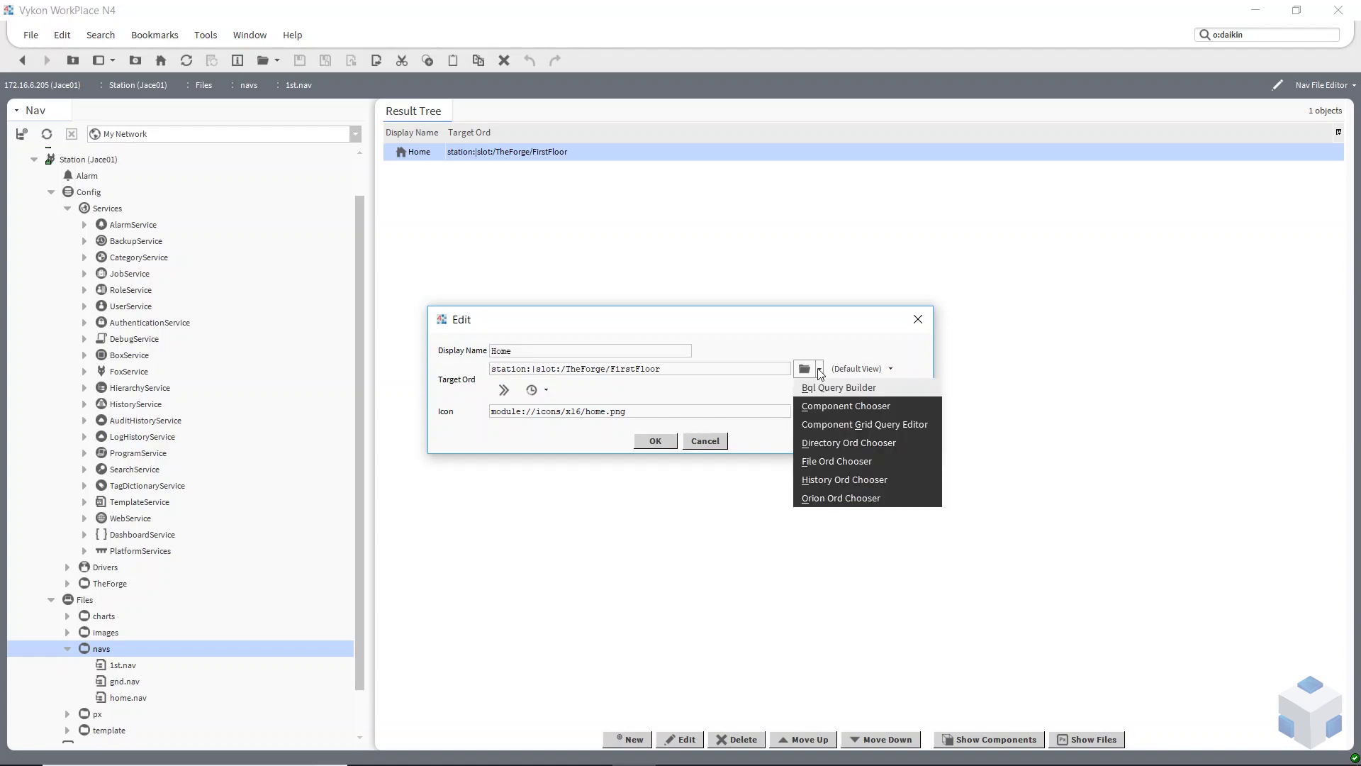
{"action": "left_click", "coordinate": [831, 401]}
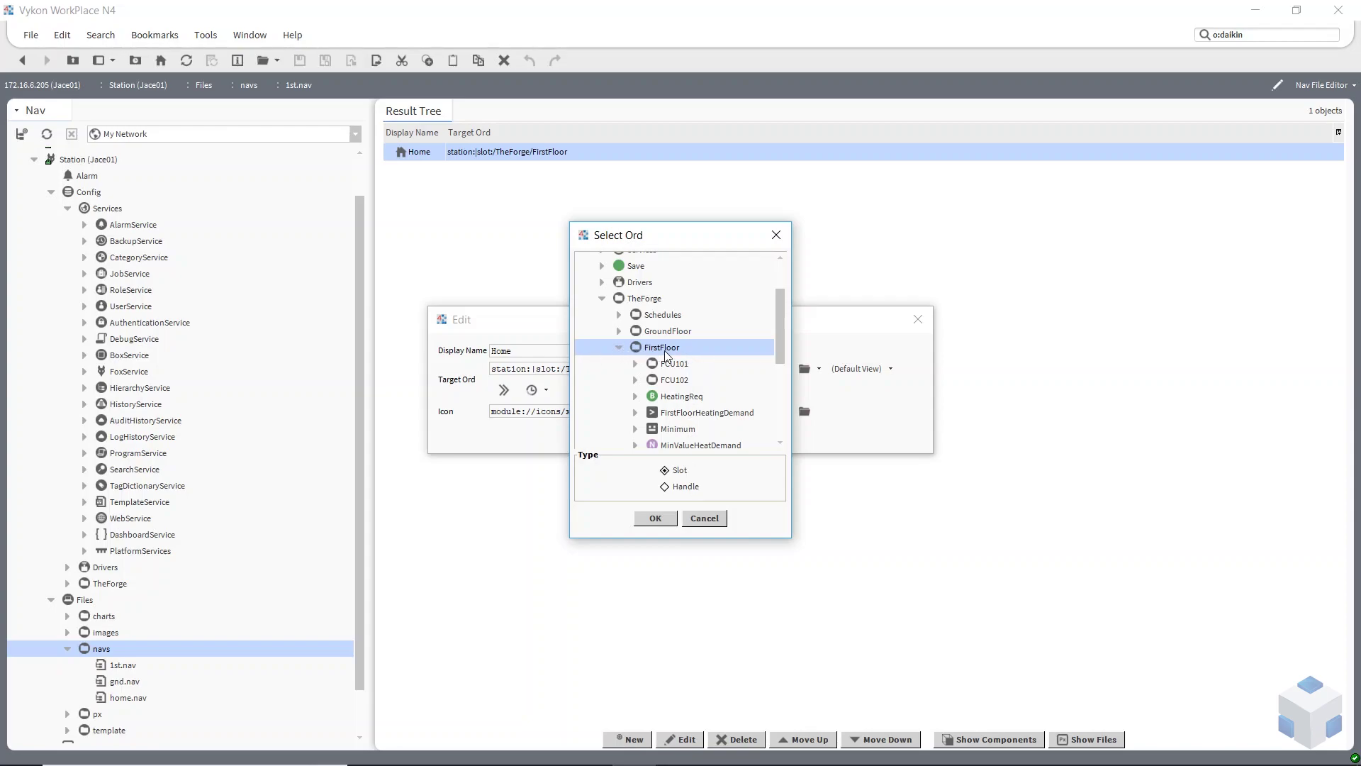
{"action": "left_click", "coordinate": [702, 517]}
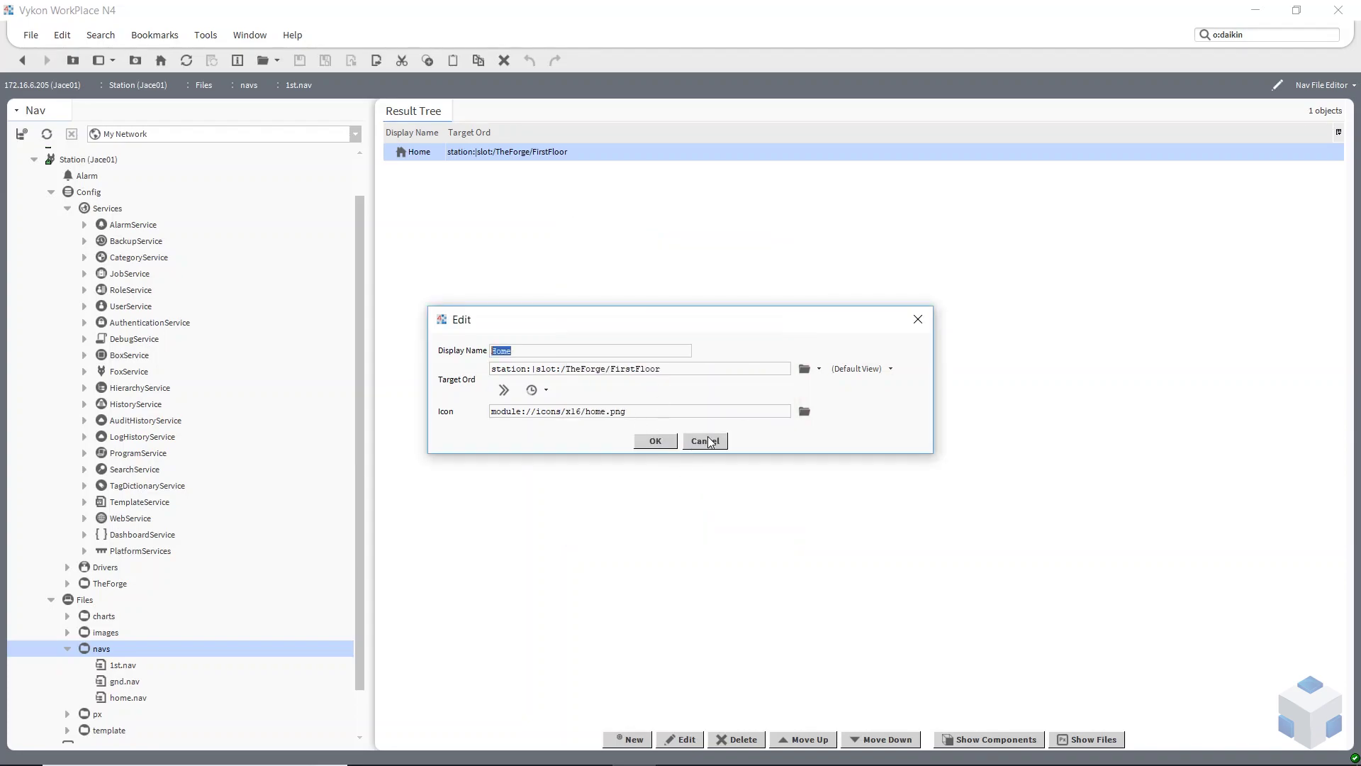
{"action": "left_click", "coordinate": [707, 439]}
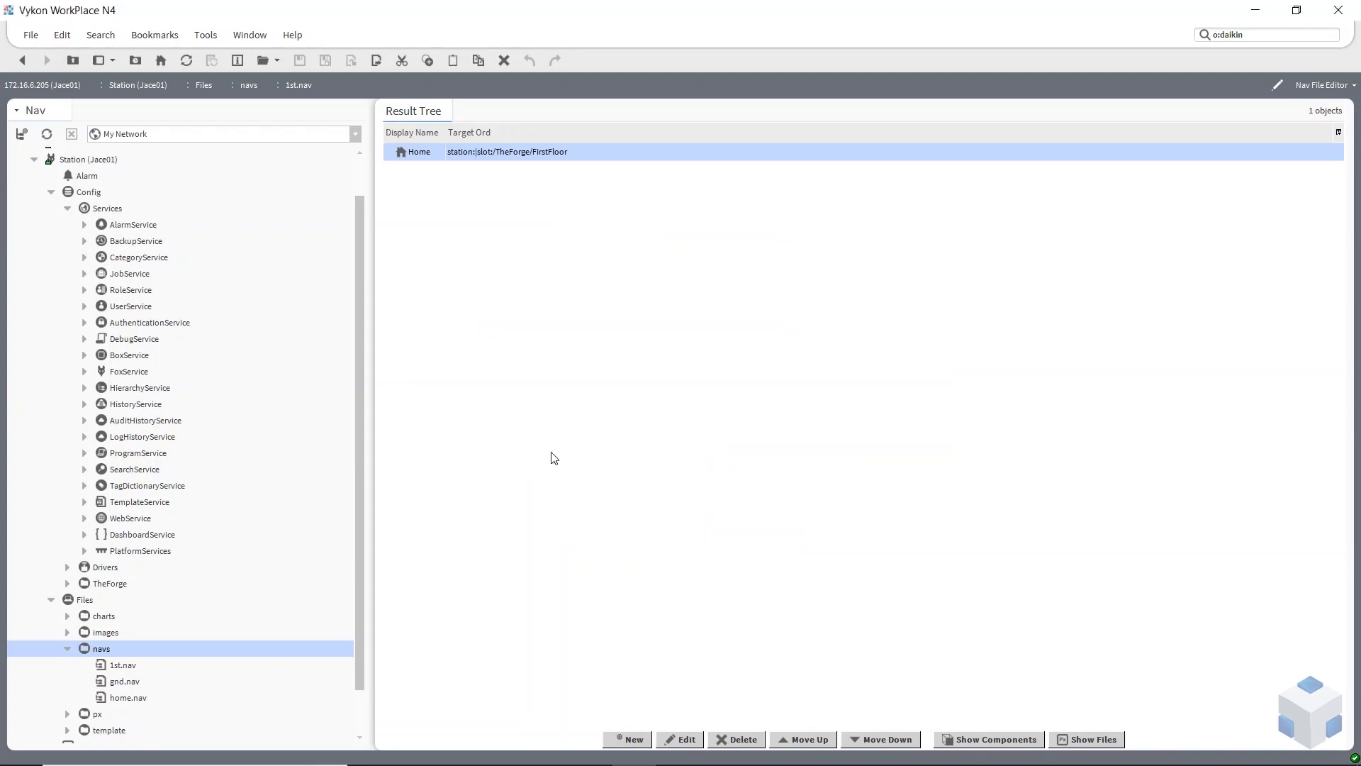
Open gnd.nav and home.nav to confirm their GroundFloor and Home targets, then collapse navs.
{"action": "double_click", "coordinate": [118, 682]}
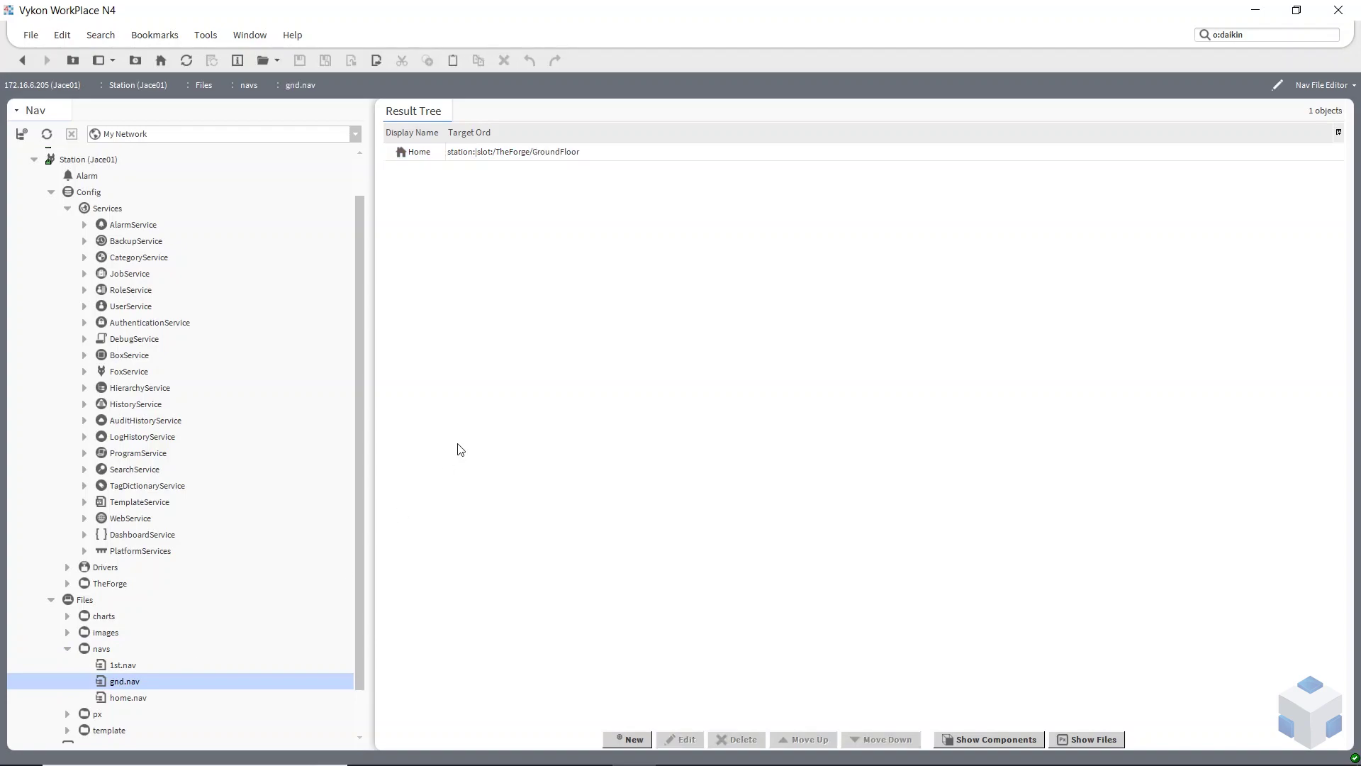
{"action": "left_click", "coordinate": [134, 700]}
{"action": "double_click", "coordinate": [128, 701]}
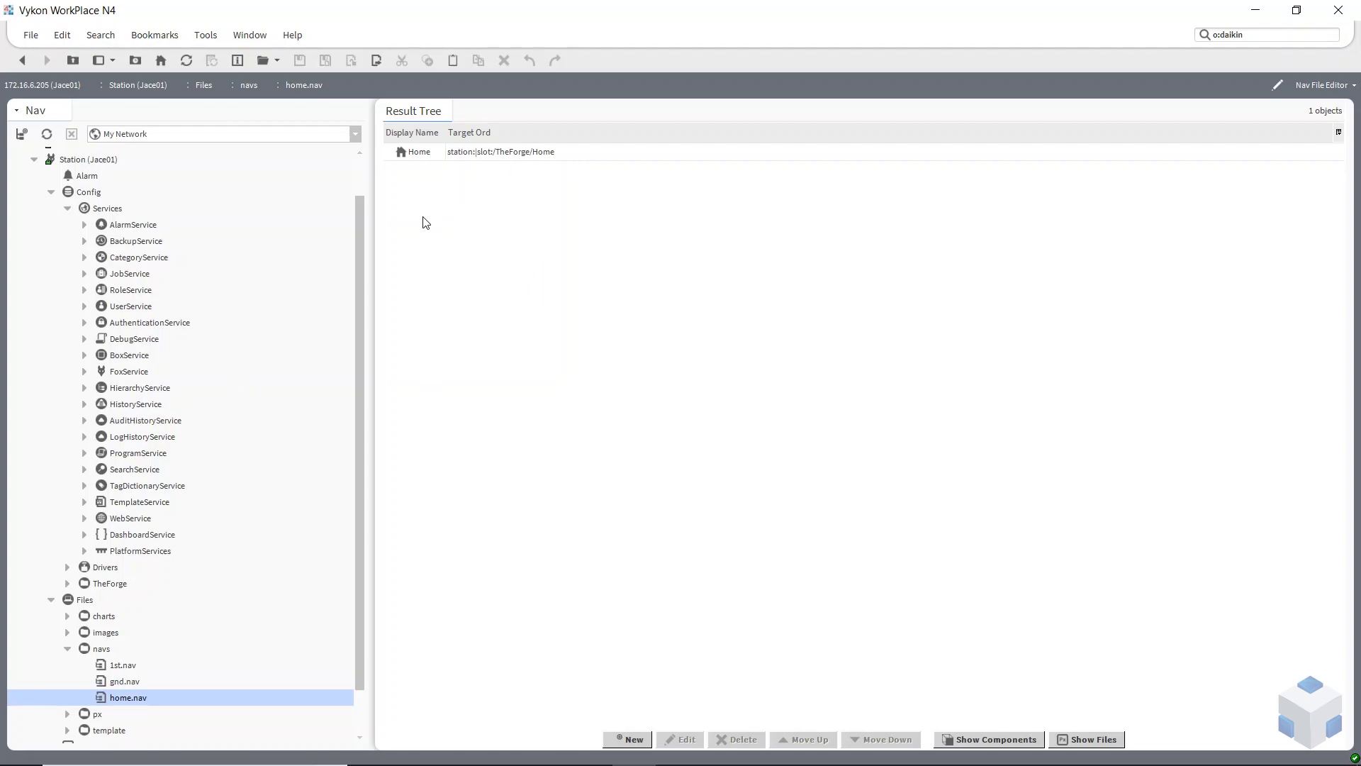
{"action": "left_click", "coordinate": [67, 648]}
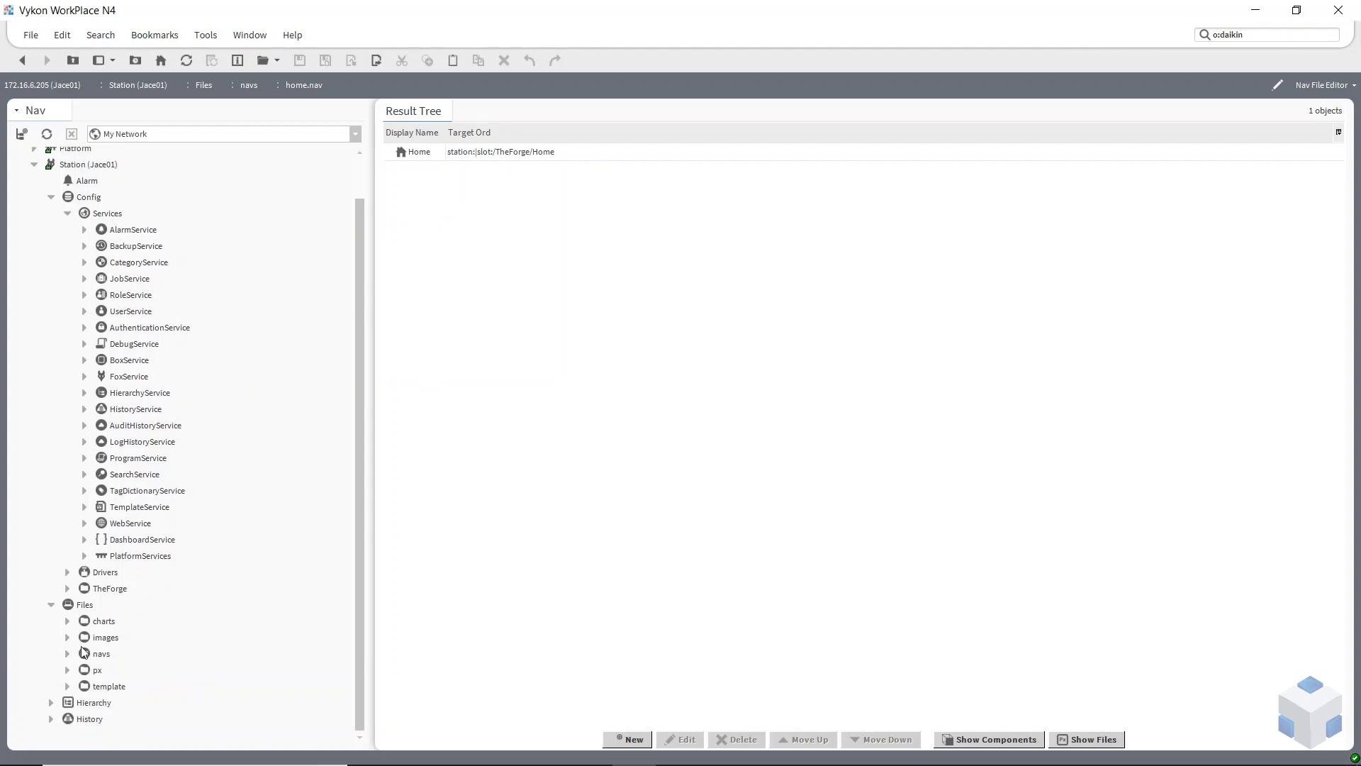
Show UserService in the AX User Manager view, listing the seven station users.
{"action": "scroll", "coordinate": [120, 552], "scroll_direction": "up", "scroll_amount": 1}
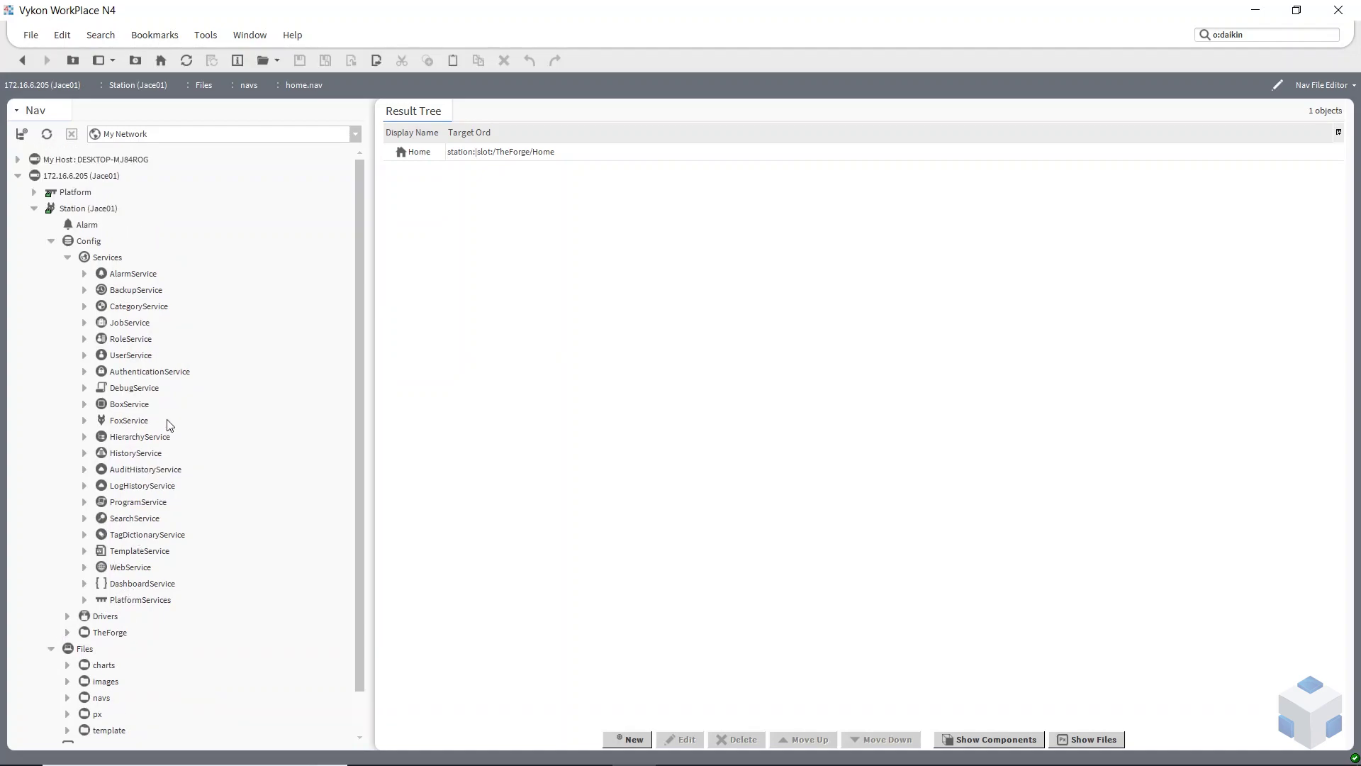
{"action": "left_click", "coordinate": [119, 357]}
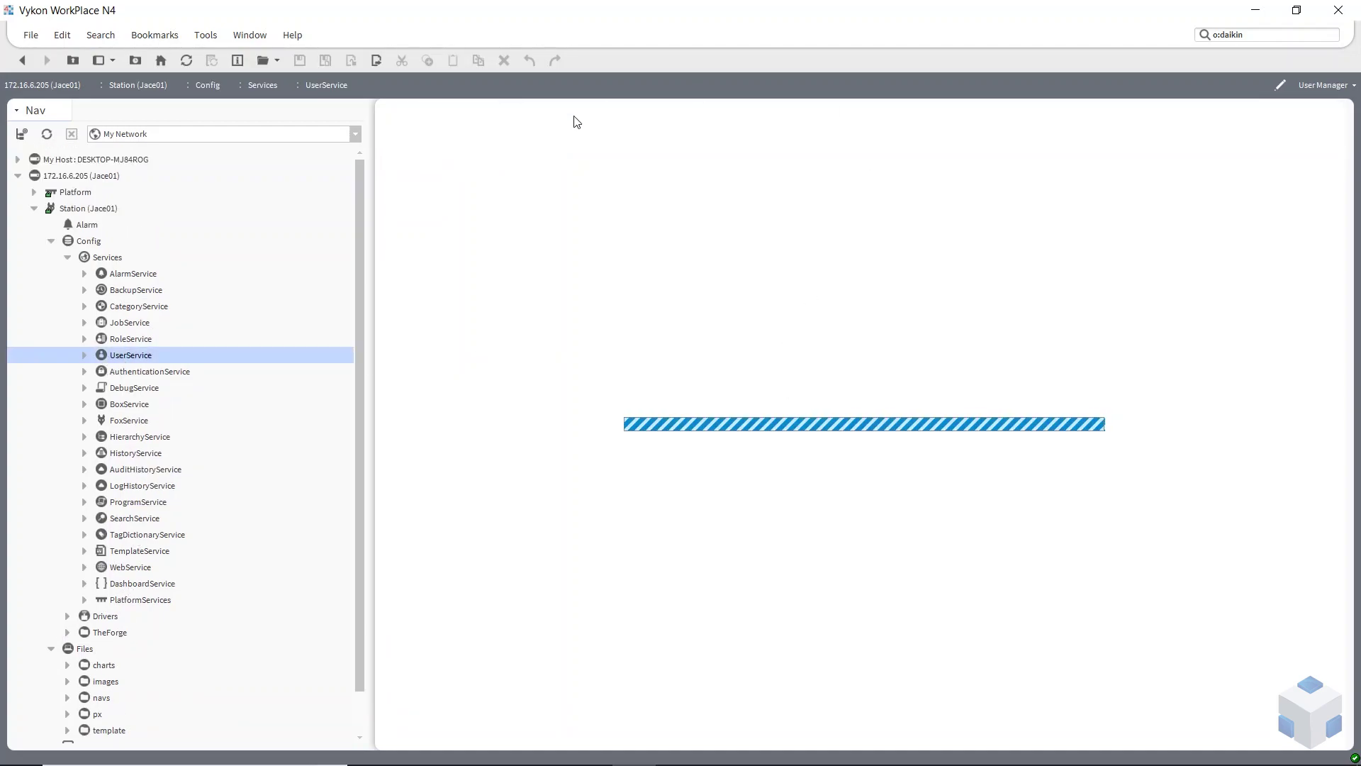
{"action": "left_click", "coordinate": [1340, 86]}
{"action": "left_click", "coordinate": [1304, 116]}
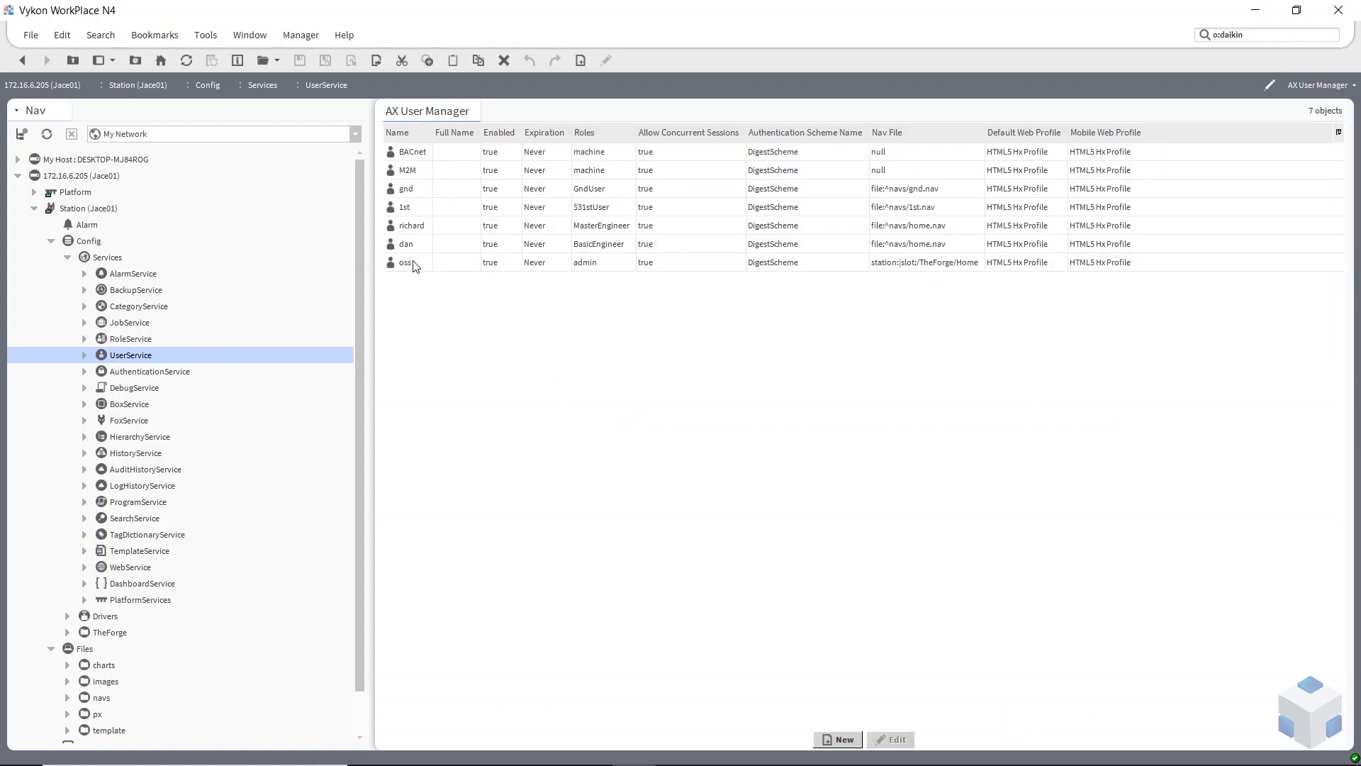
Leave only GndUser checked for the gnd user and check nav file gnd.nav with the HTML5 Hx Profile.
{"action": "double_click", "coordinate": [410, 188]}
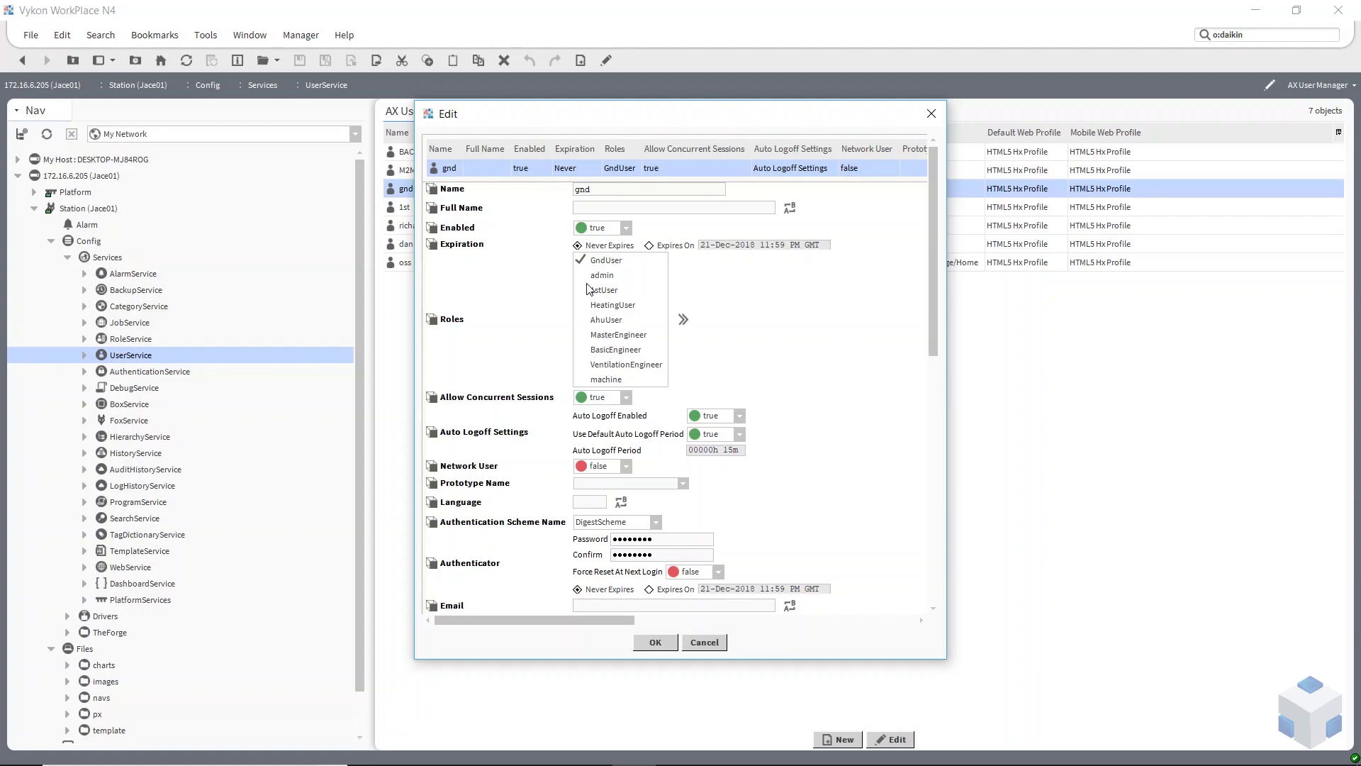
{"action": "left_click", "coordinate": [589, 290]}
{"action": "left_click", "coordinate": [583, 306]}
{"action": "left_click", "coordinate": [585, 290]}
{"action": "scroll", "coordinate": [635, 553], "scroll_direction": "down", "scroll_amount": 3}
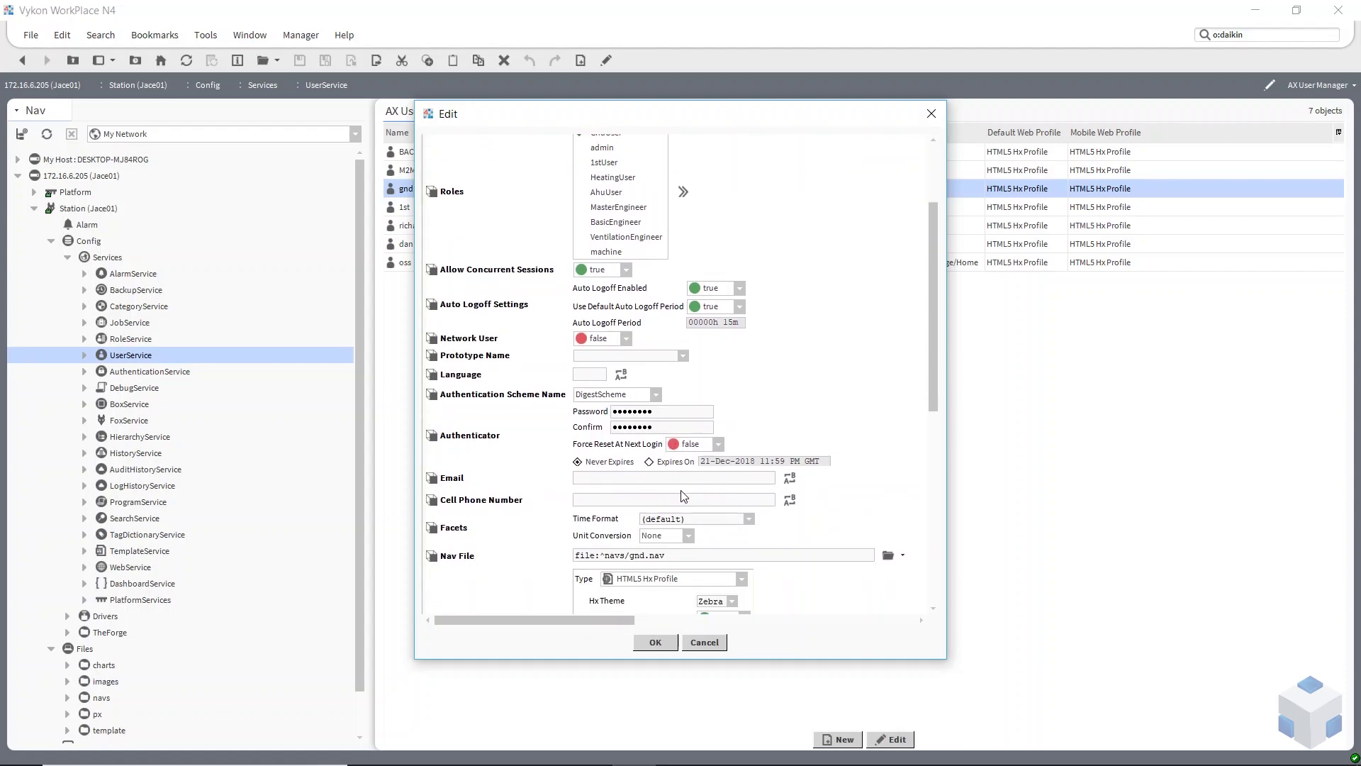
{"action": "scroll", "coordinate": [575, 462], "scroll_direction": "down", "scroll_amount": 2}
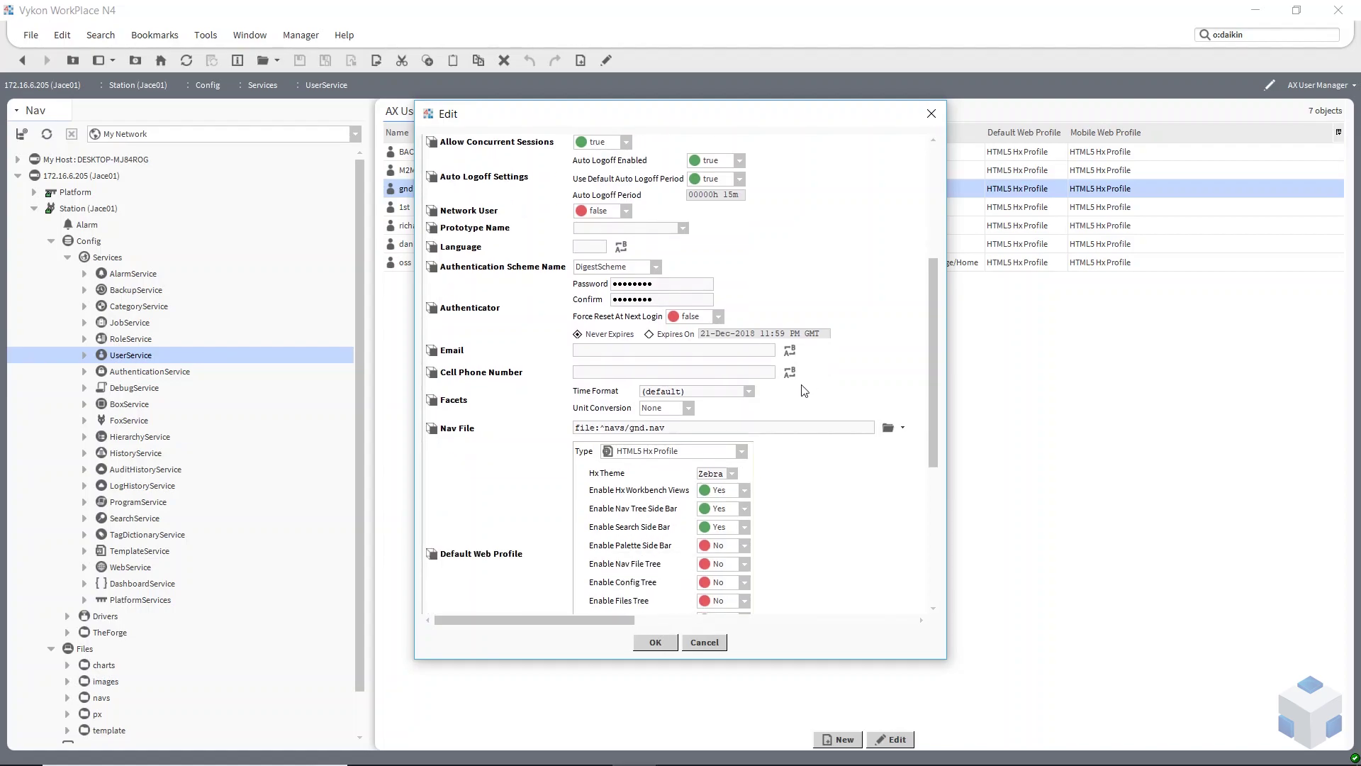
{"action": "scroll", "coordinate": [815, 386], "scroll_direction": "down", "scroll_amount": 3}
{"action": "scroll", "coordinate": [673, 416], "scroll_direction": "down", "scroll_amount": 3}
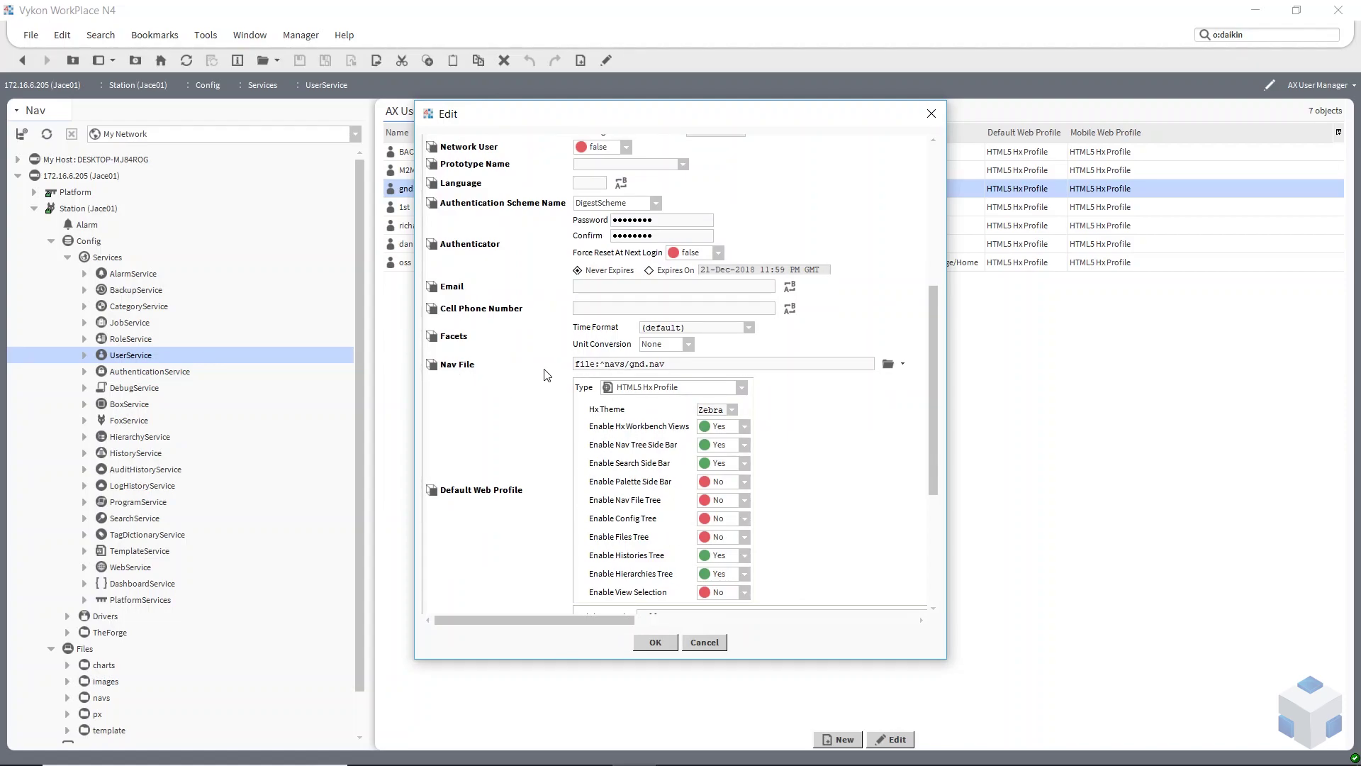
{"action": "scroll", "coordinate": [724, 445], "scroll_direction": "down", "scroll_amount": 5}
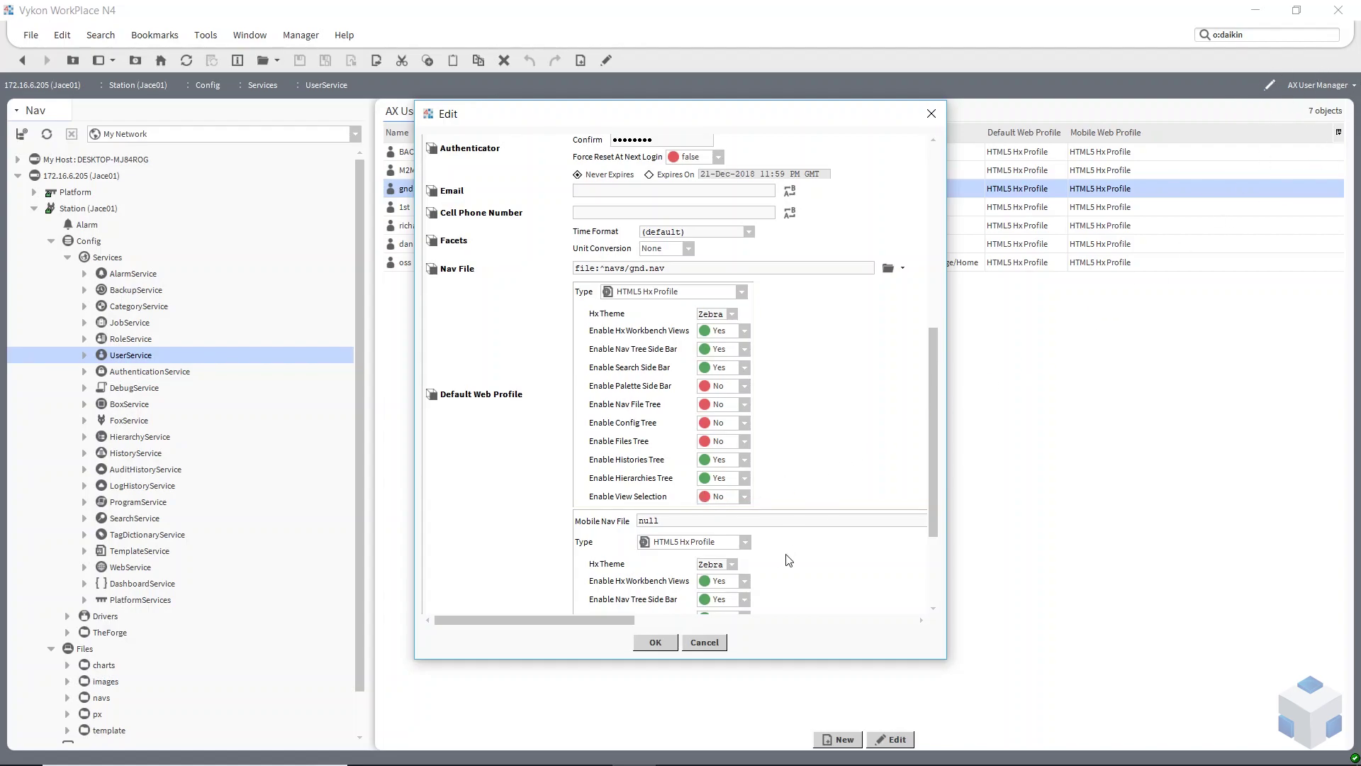
Save the gnd user's edits and step through the GndUser, 1stUser, MasterEngineer and BasicEngineer rows.
{"action": "left_click", "coordinate": [651, 642]}
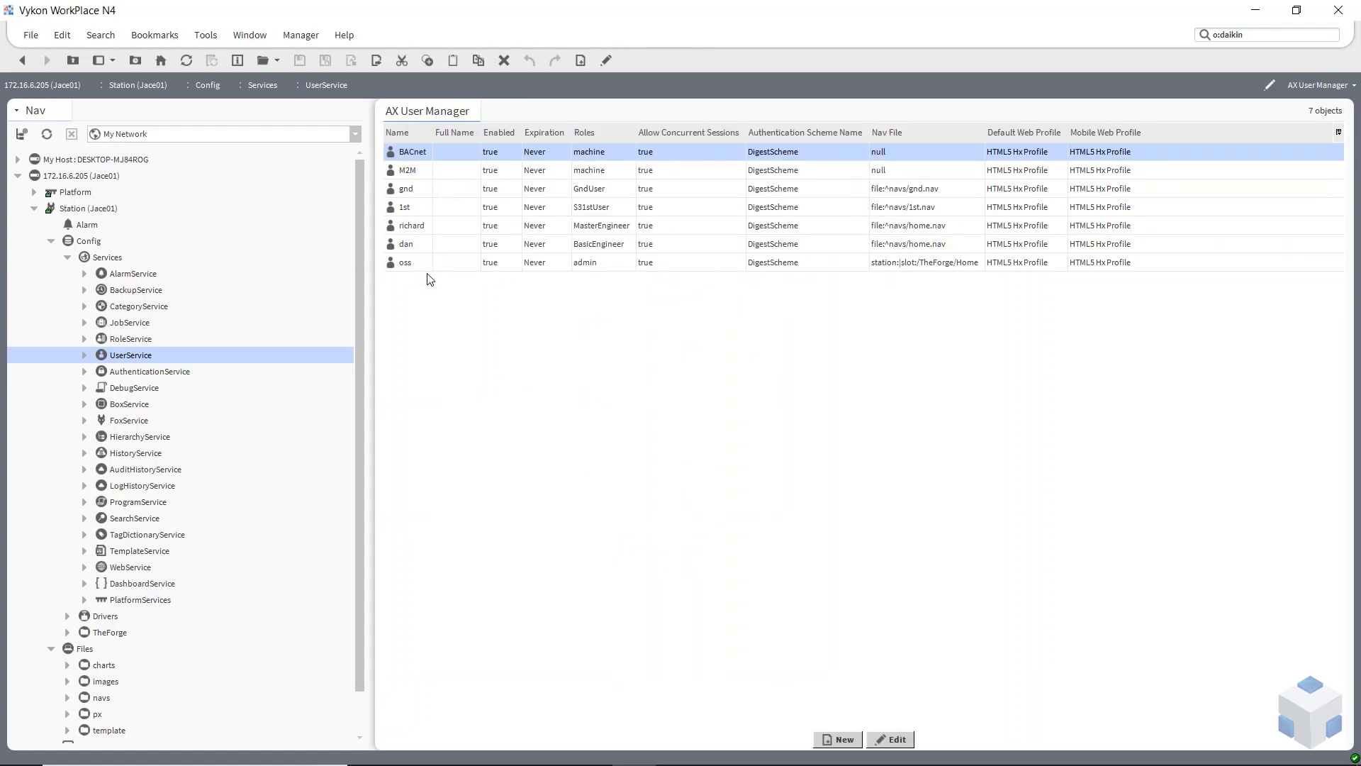
{"action": "left_click", "coordinate": [419, 189]}
{"action": "left_click", "coordinate": [412, 208]}
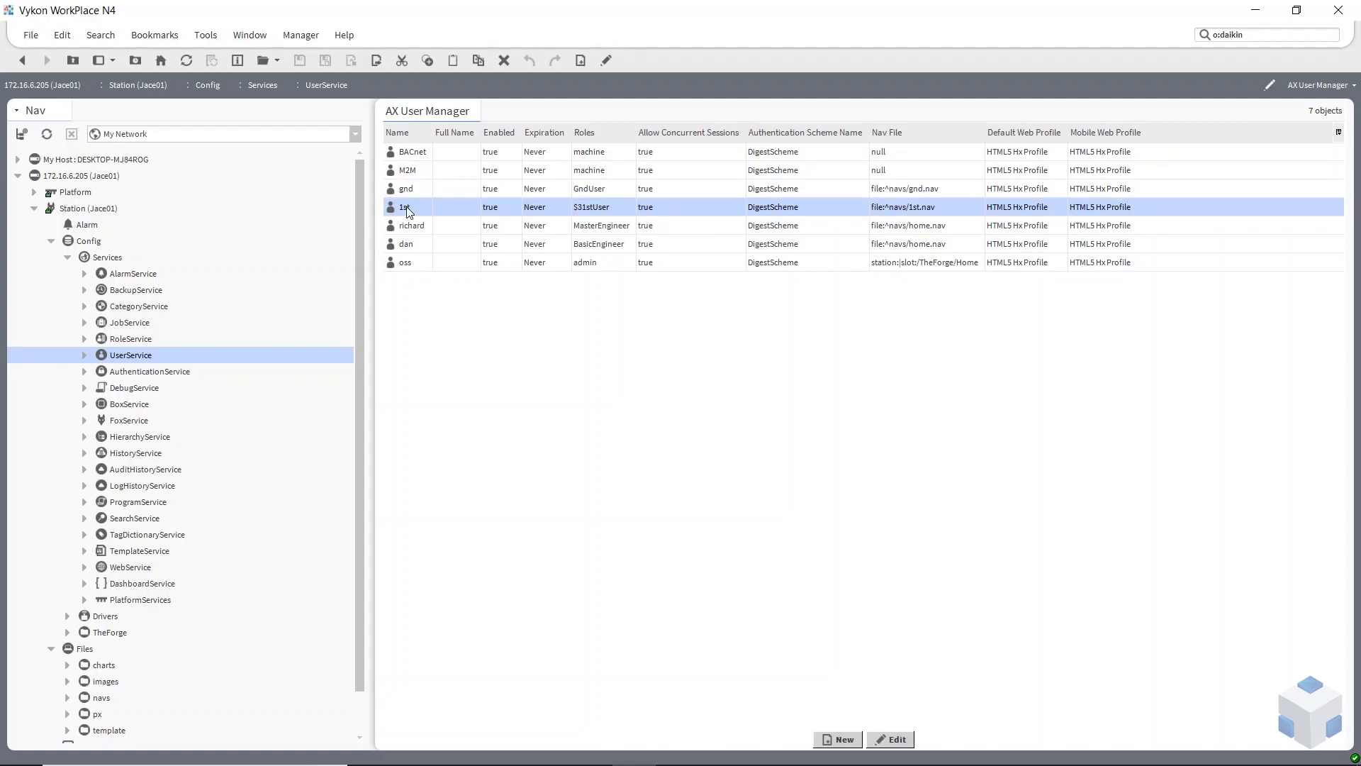
{"action": "left_click", "coordinate": [606, 229]}
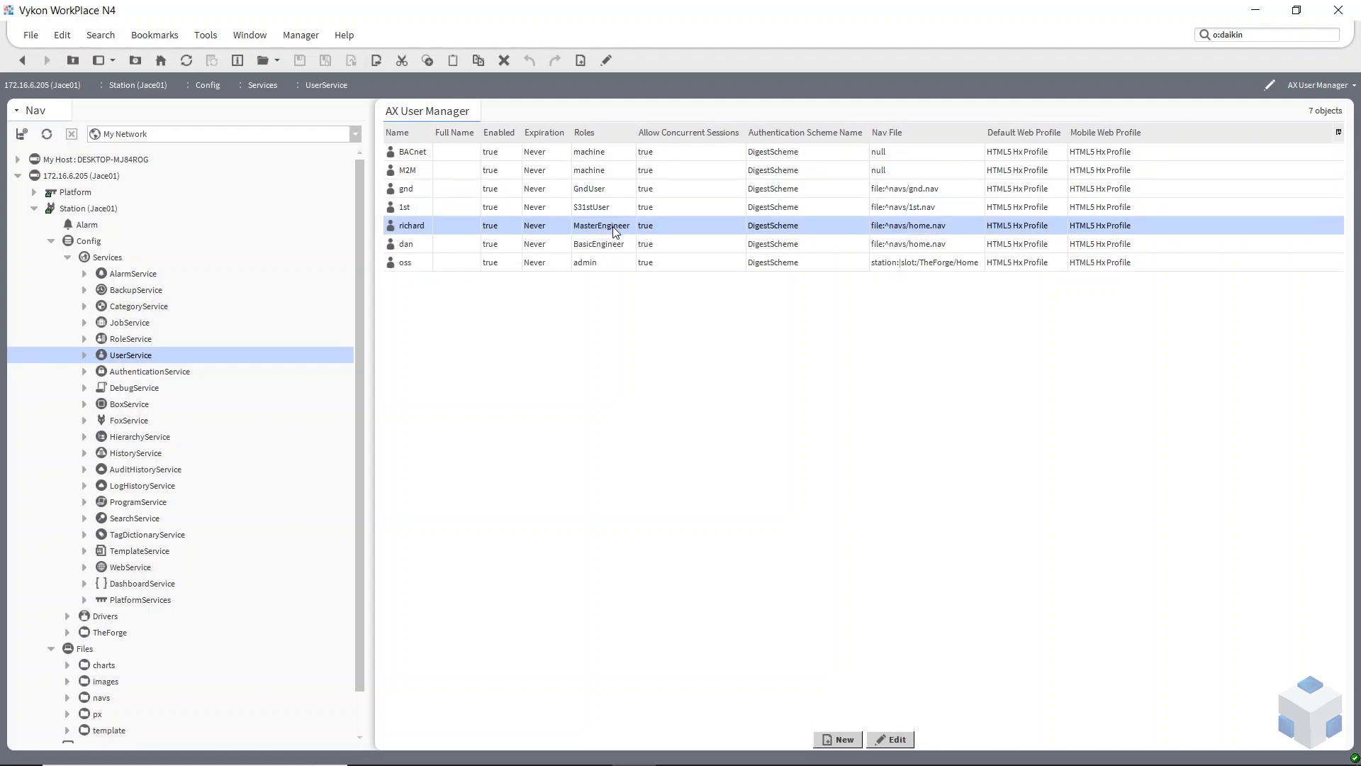
{"action": "left_click", "coordinate": [602, 243]}
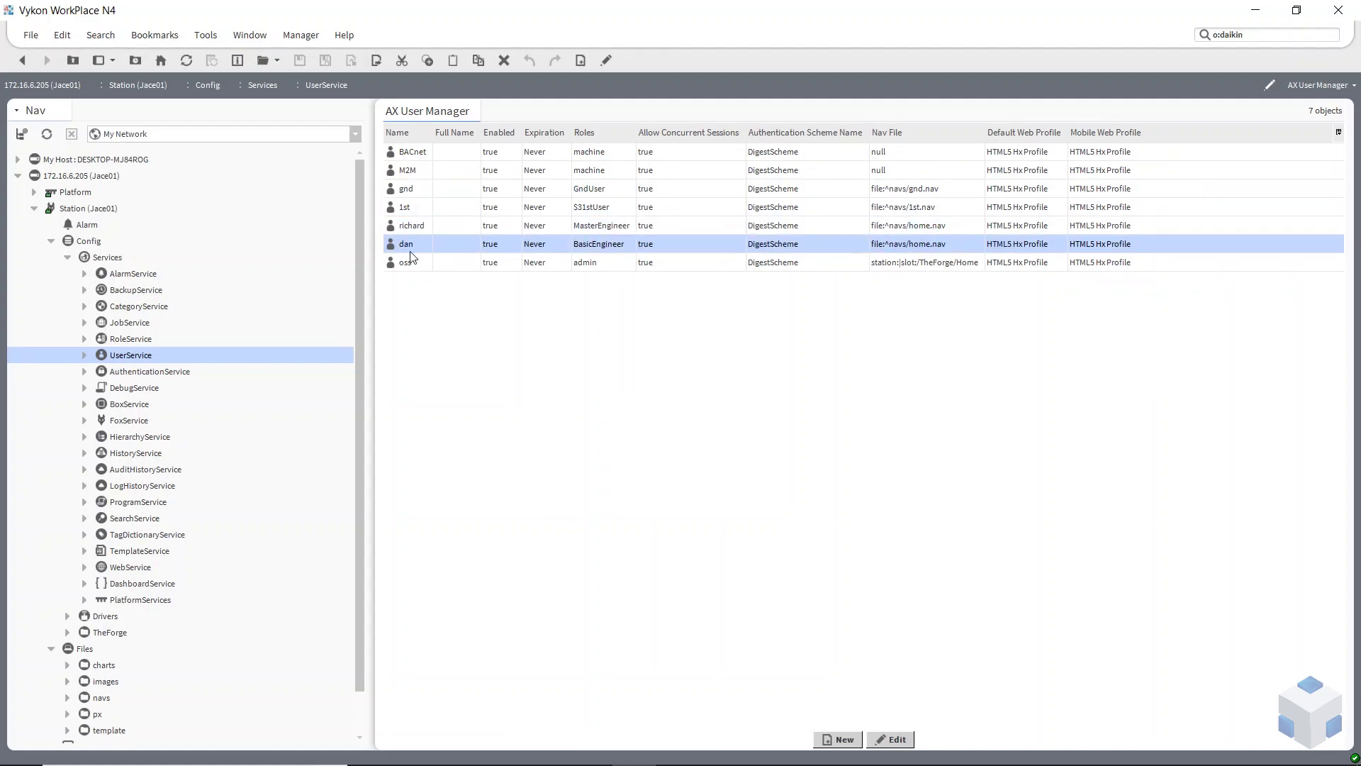
{"action": "left_click", "coordinate": [625, 383]}
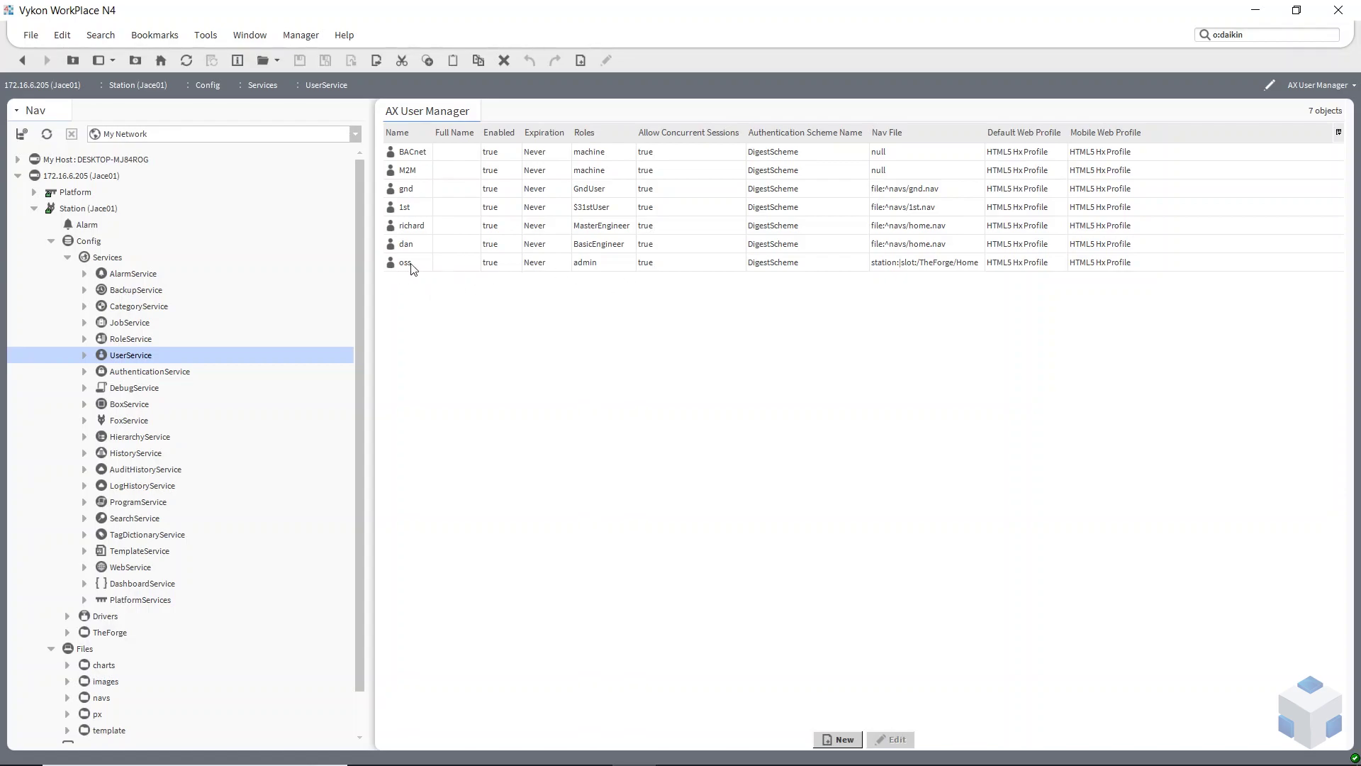
Check the admin user's nav file is TheForge/Home, cancel without changes, and collapse Files.
{"action": "double_click", "coordinate": [531, 264]}
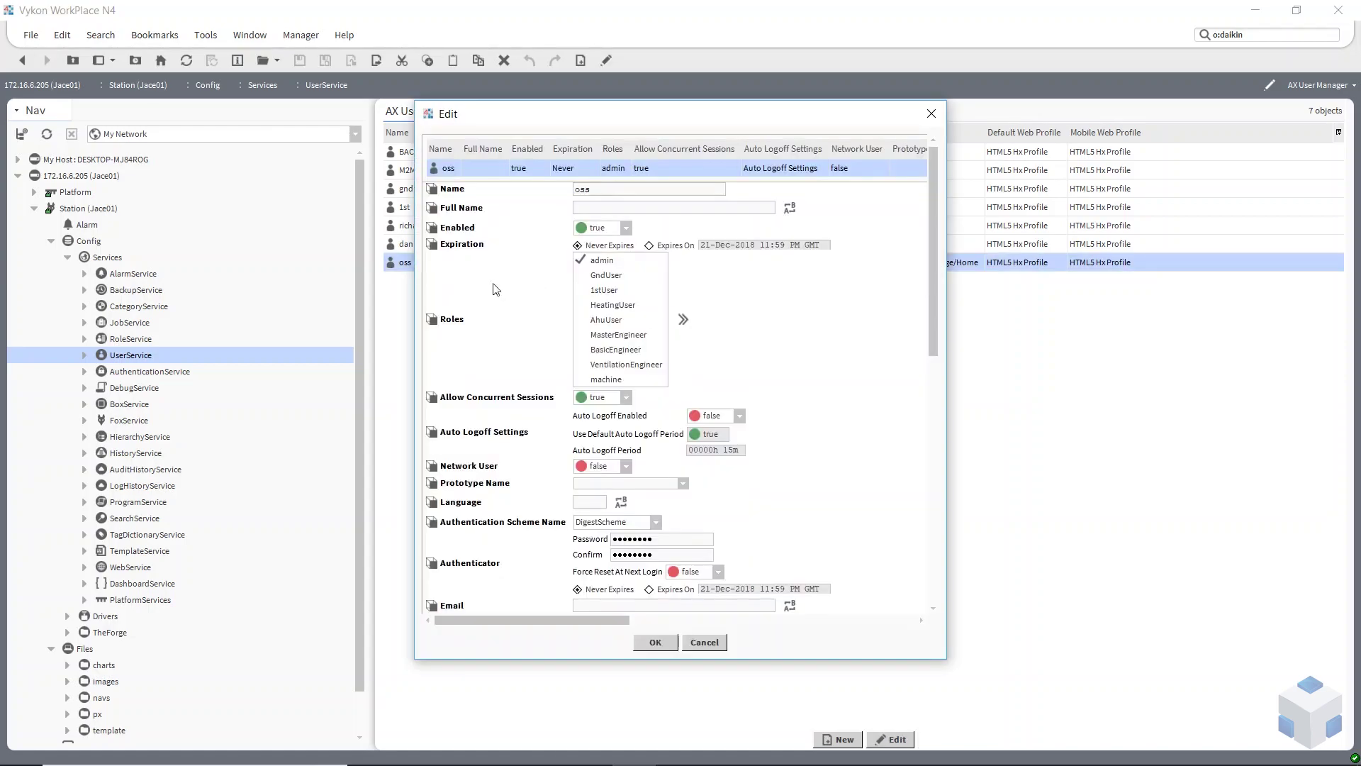
{"action": "double_click", "coordinate": [622, 192]}
{"action": "scroll", "coordinate": [714, 512], "scroll_direction": "down", "scroll_amount": 3}
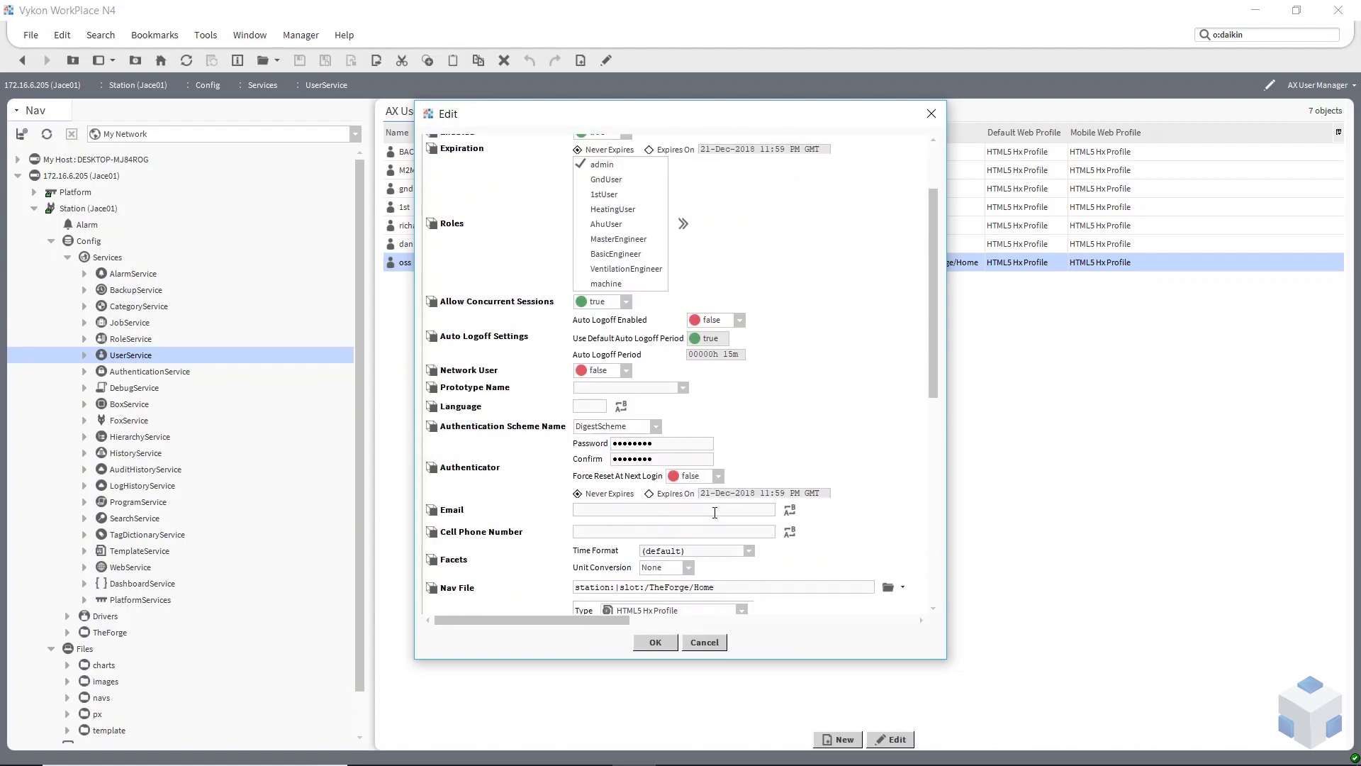
{"action": "left_click", "coordinate": [703, 641]}
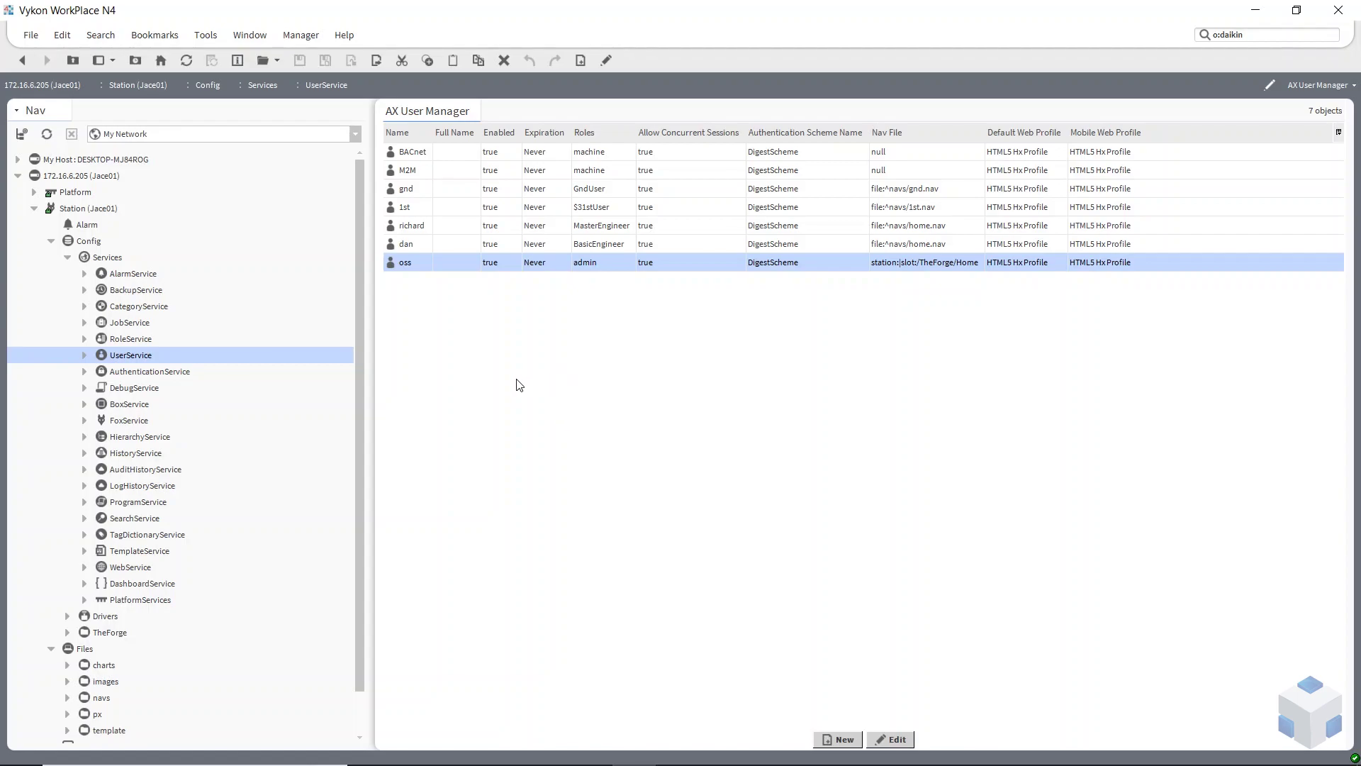
{"action": "left_click", "coordinate": [578, 375]}
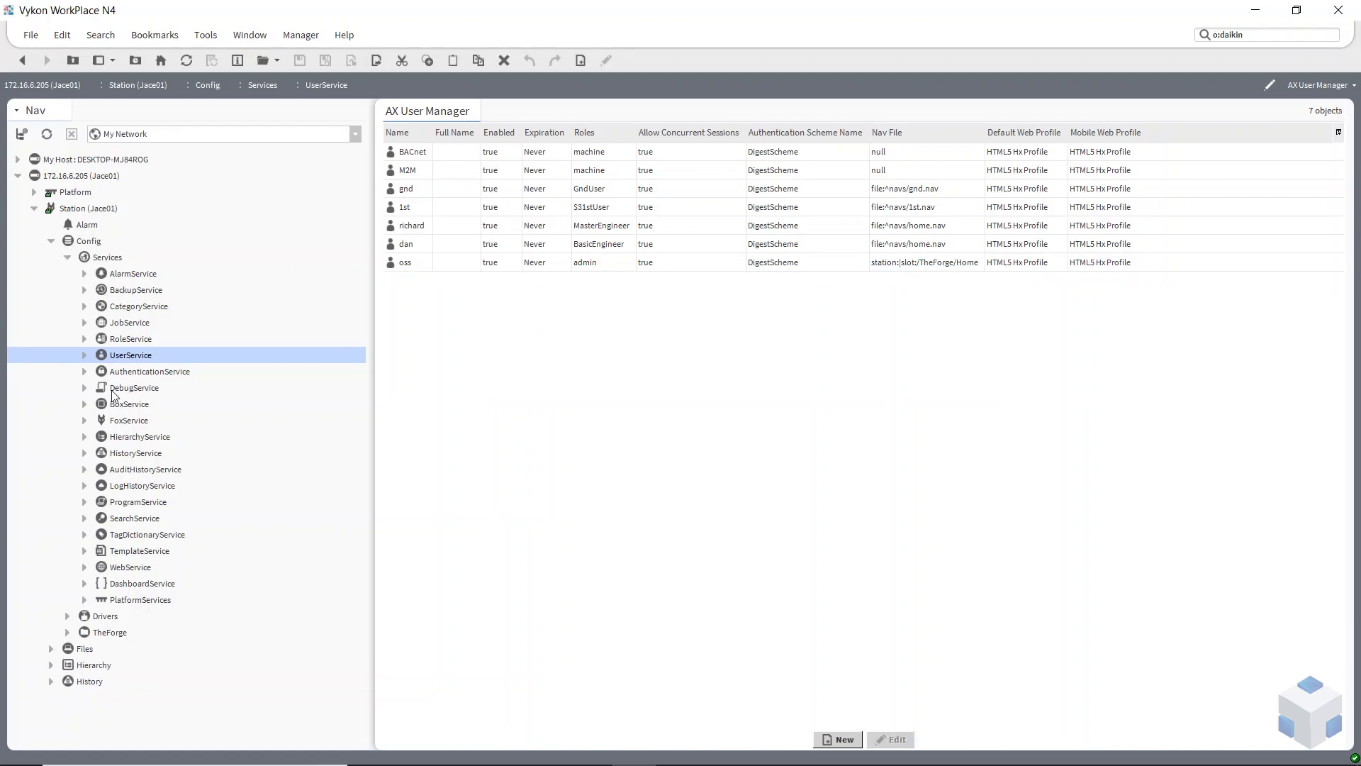
Minimize WorkPlace and sign in to Jace01 in Chrome as the ground-floor user.
{"action": "left_click", "coordinate": [1255, 11]}
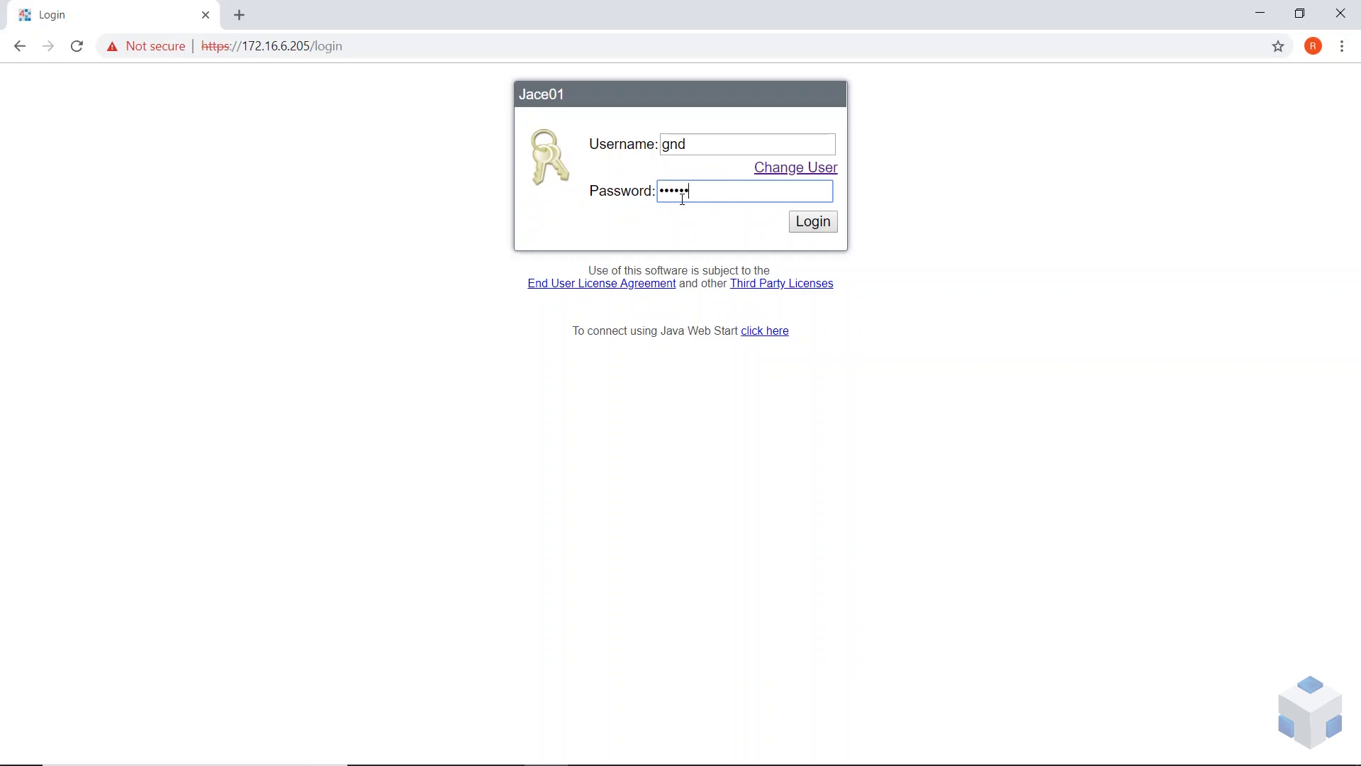
{"action": "key", "text": "Return"}
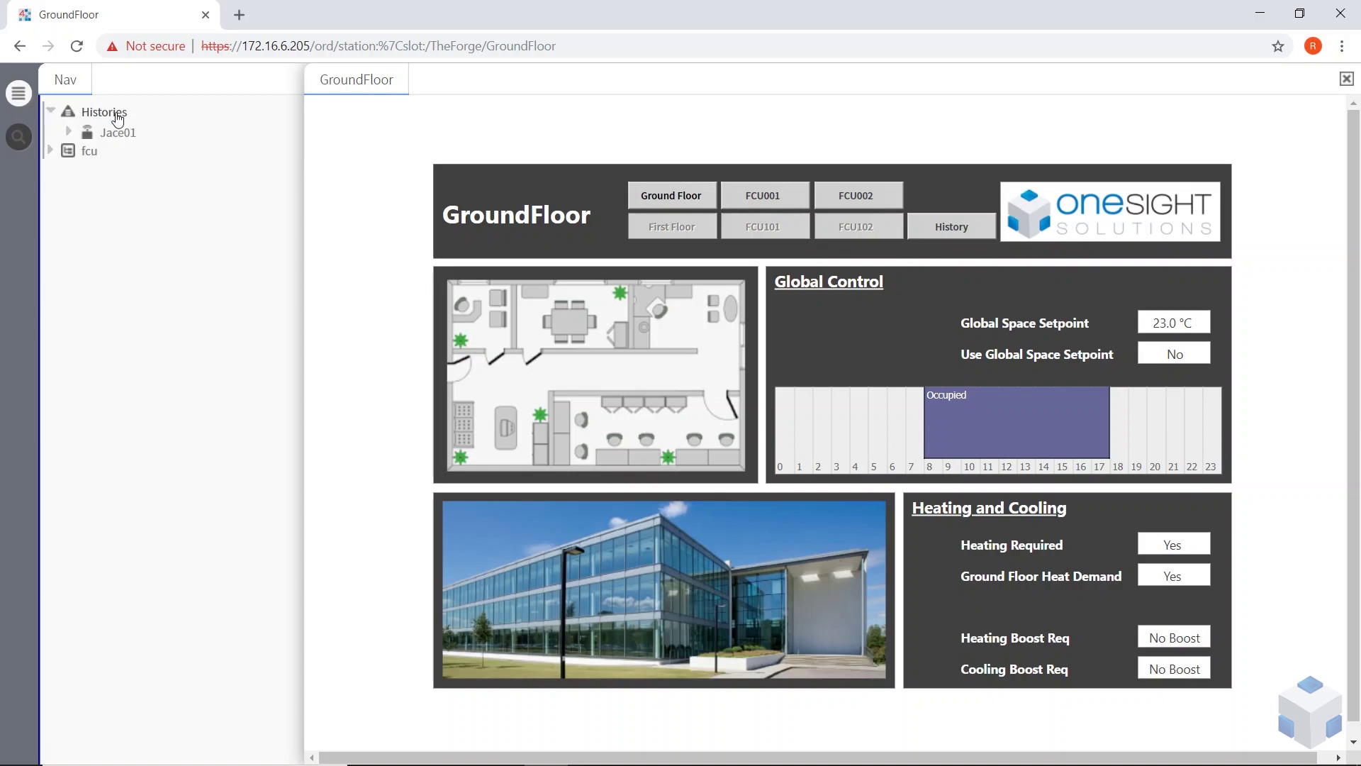
Briefly expand Histories > Jace01, then expand fcu > The Forge > Ground to reveal FCU001 and FCU002.
{"action": "left_click", "coordinate": [67, 131]}
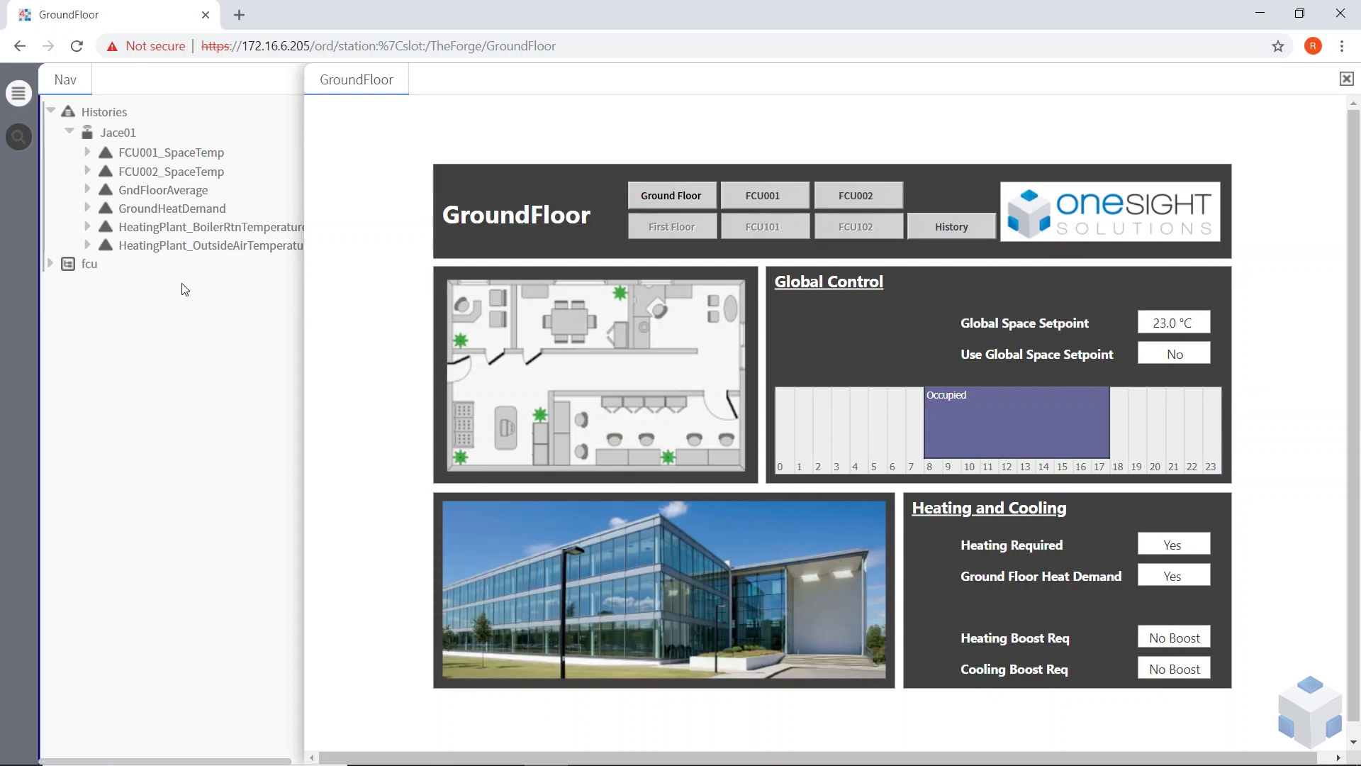
{"action": "left_click", "coordinate": [69, 132]}
{"action": "left_click", "coordinate": [50, 150]}
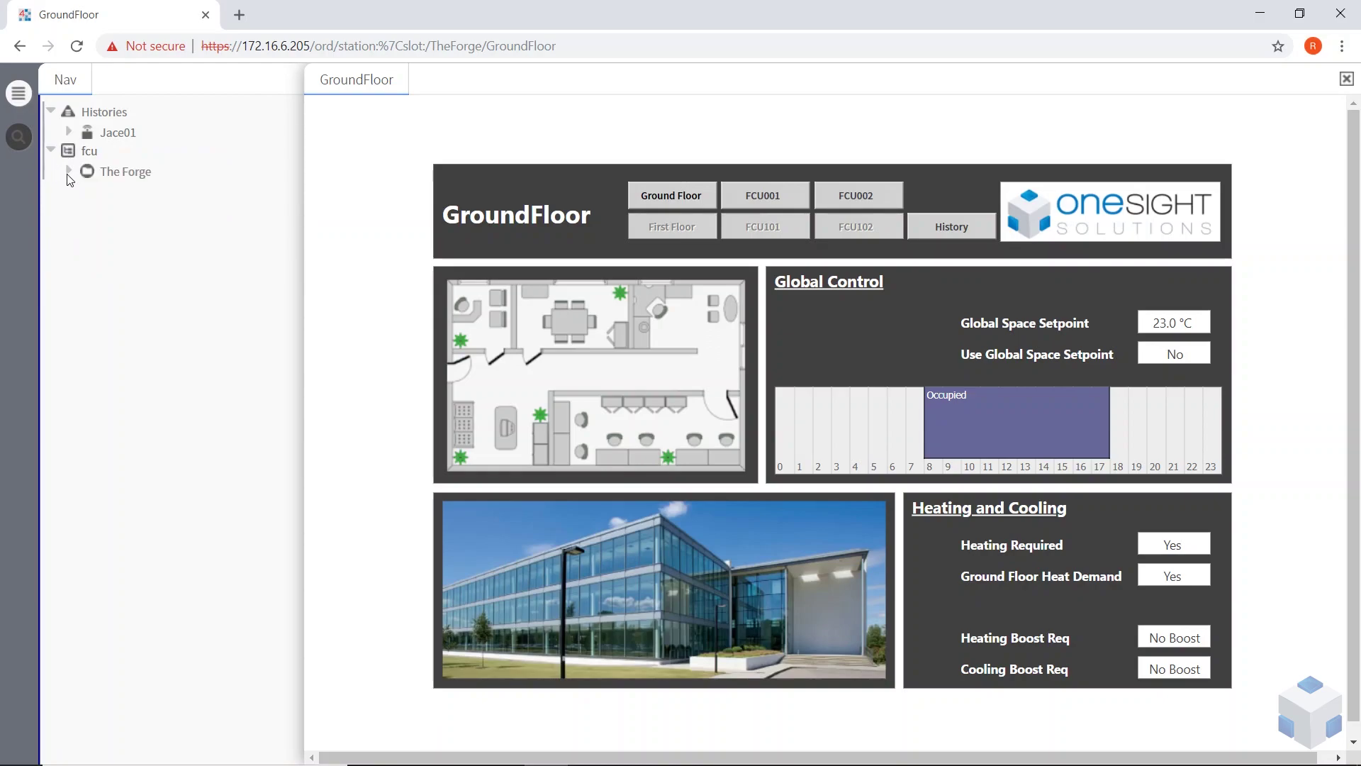
{"action": "left_click", "coordinate": [69, 172]}
{"action": "left_click", "coordinate": [88, 192]}
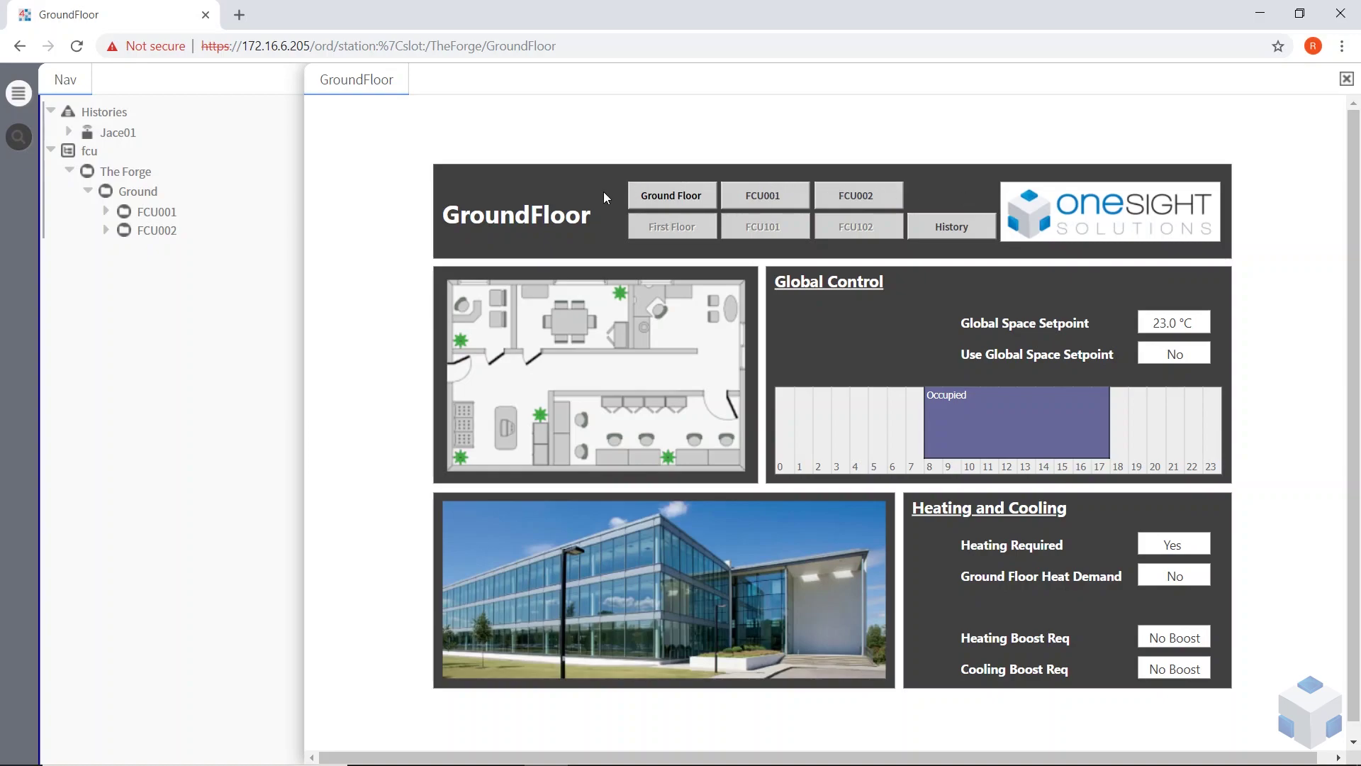
Review the Global Space Setpoint's action menu several times, closing it each time without applying anything.
{"action": "right_click", "coordinate": [1173, 324]}
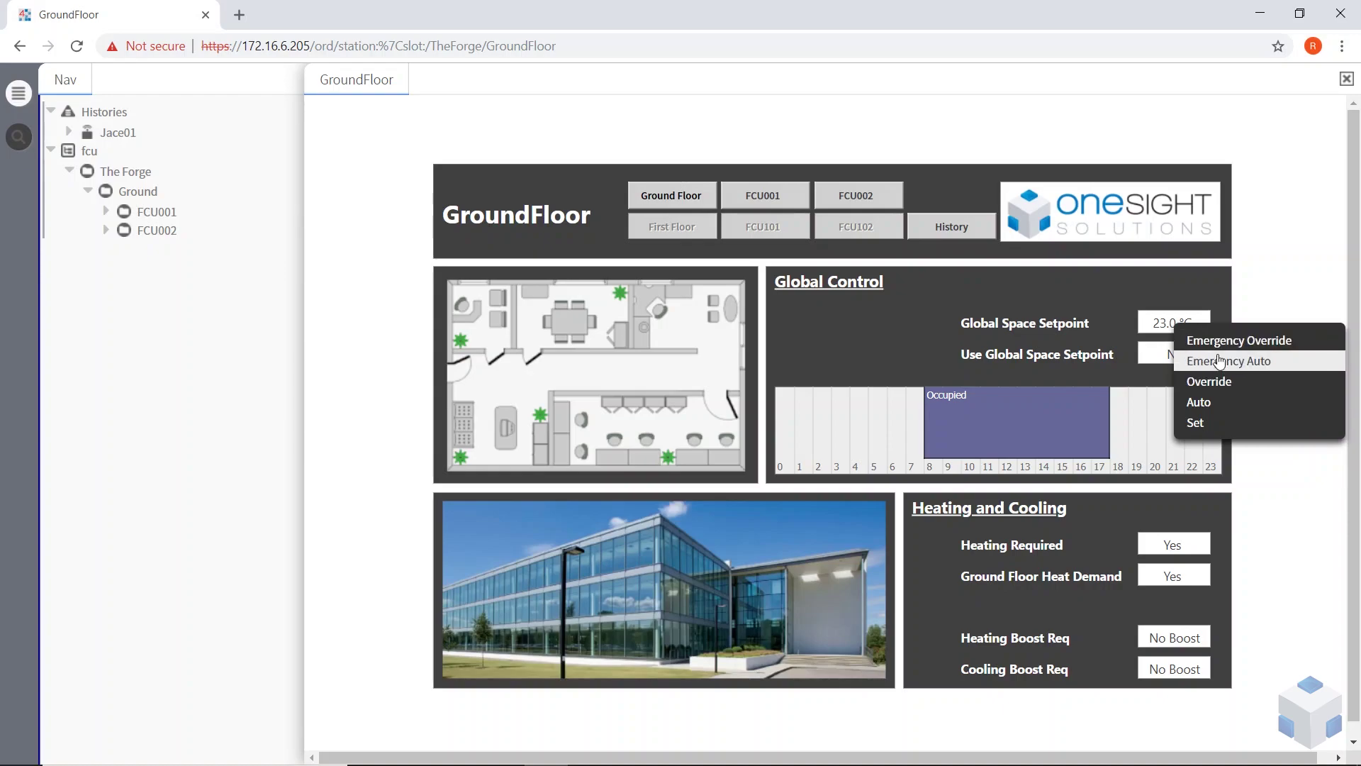
{"action": "left_click", "coordinate": [1066, 308]}
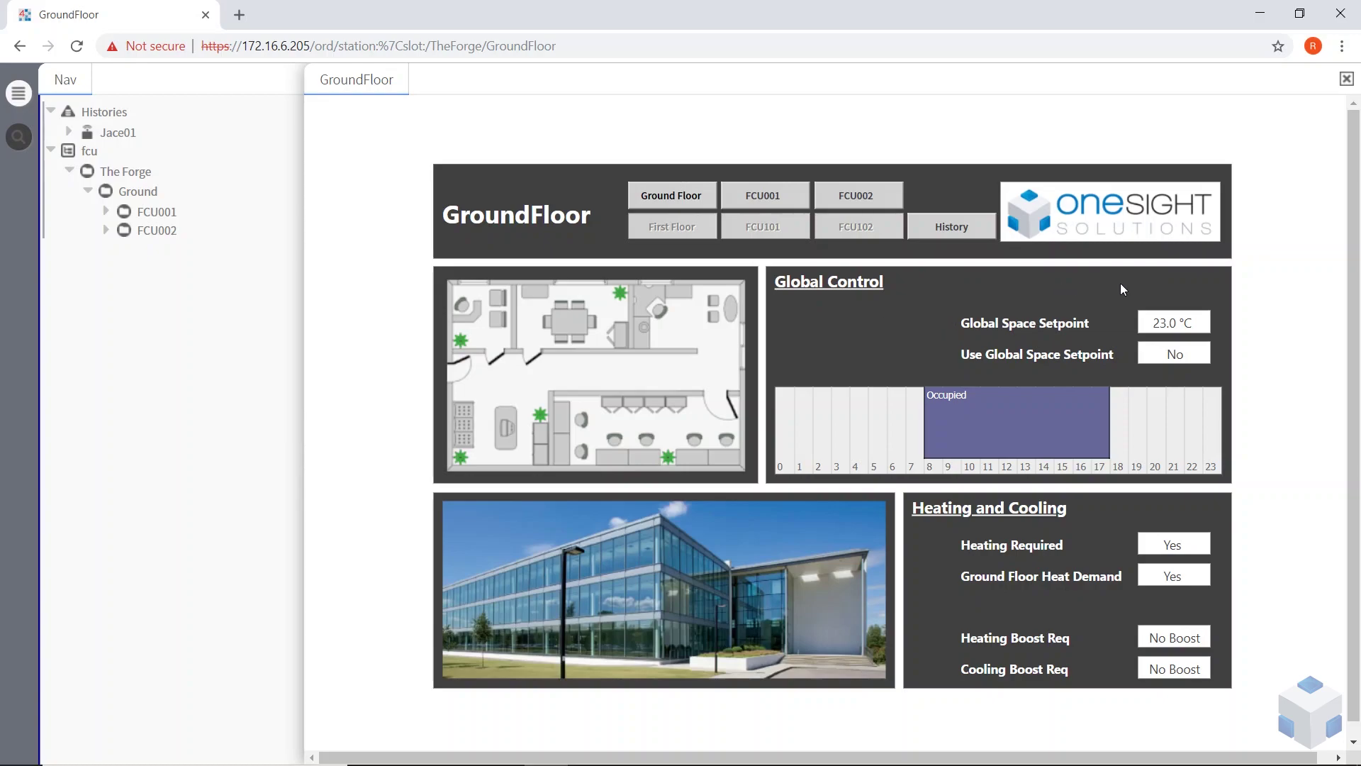
{"action": "right_click", "coordinate": [1181, 325]}
{"action": "left_click", "coordinate": [1164, 340]}
{"action": "right_click", "coordinate": [1189, 329]}
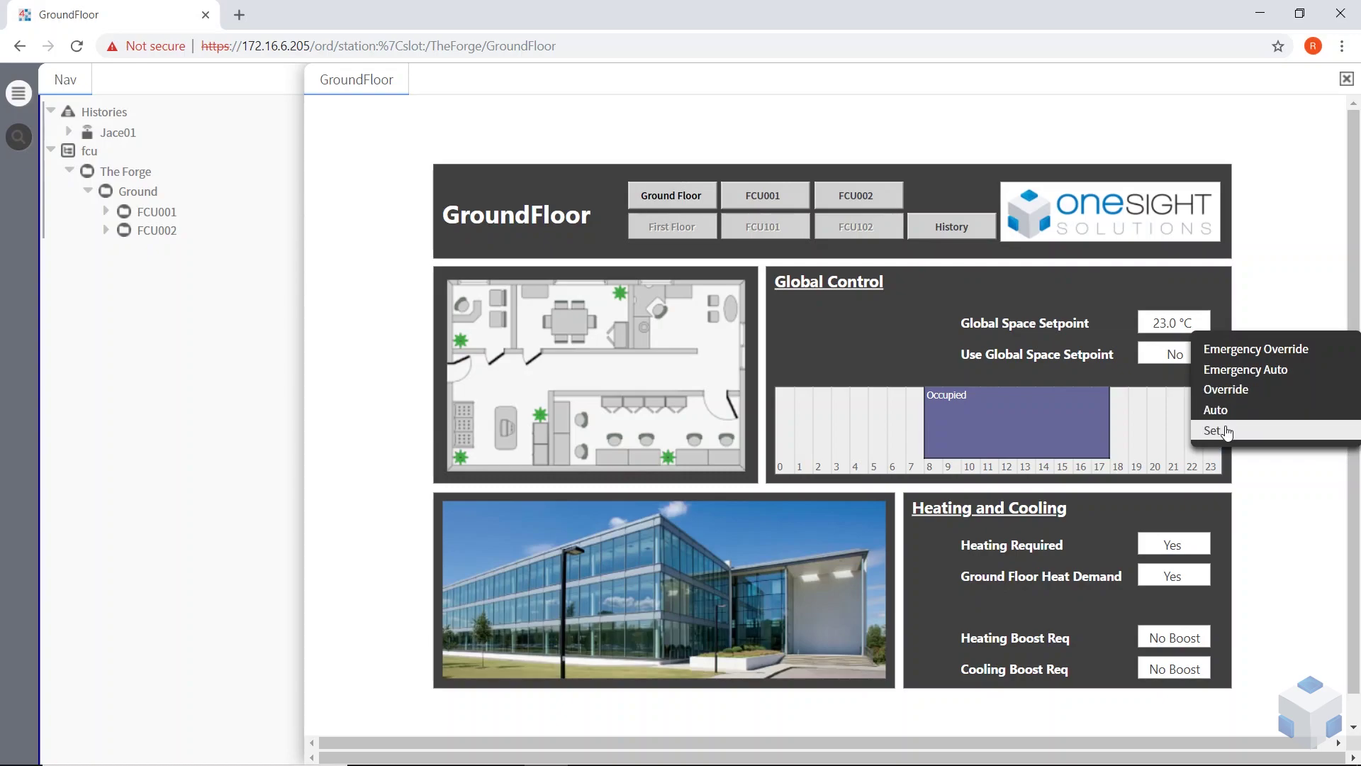
{"action": "left_click", "coordinate": [944, 301]}
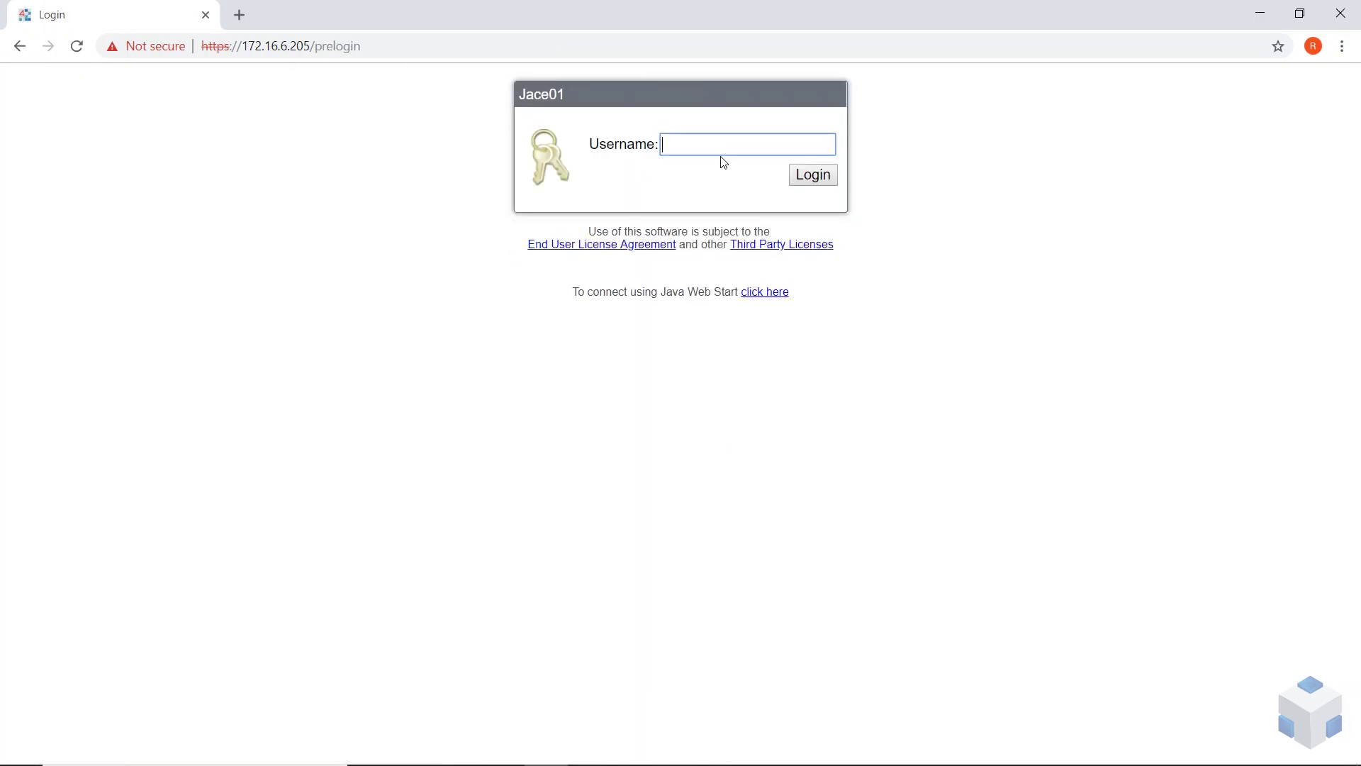
Use Change User to log in with the first-floor user's credentials.
{"action": "left_click", "coordinate": [715, 147]}
{"action": "type", "text": "1st"}
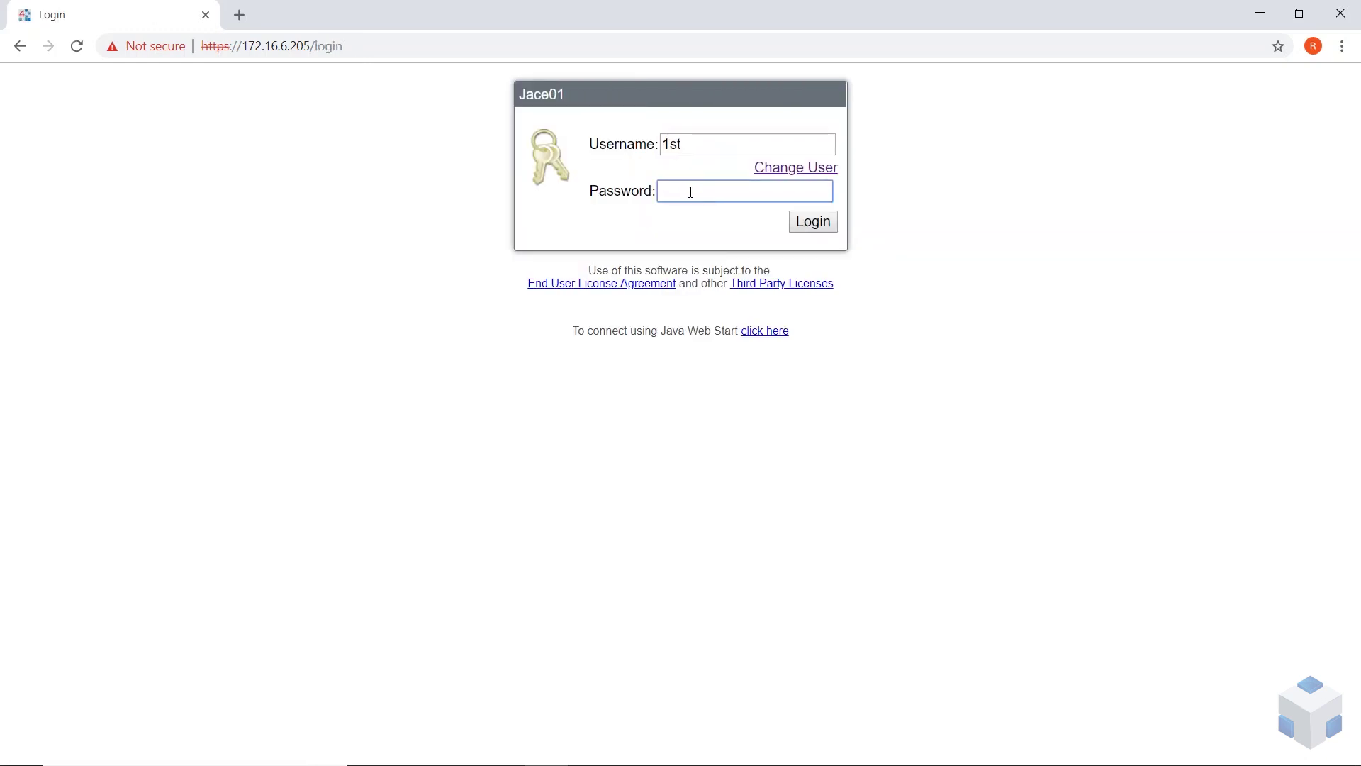
{"action": "key", "text": "Return"}
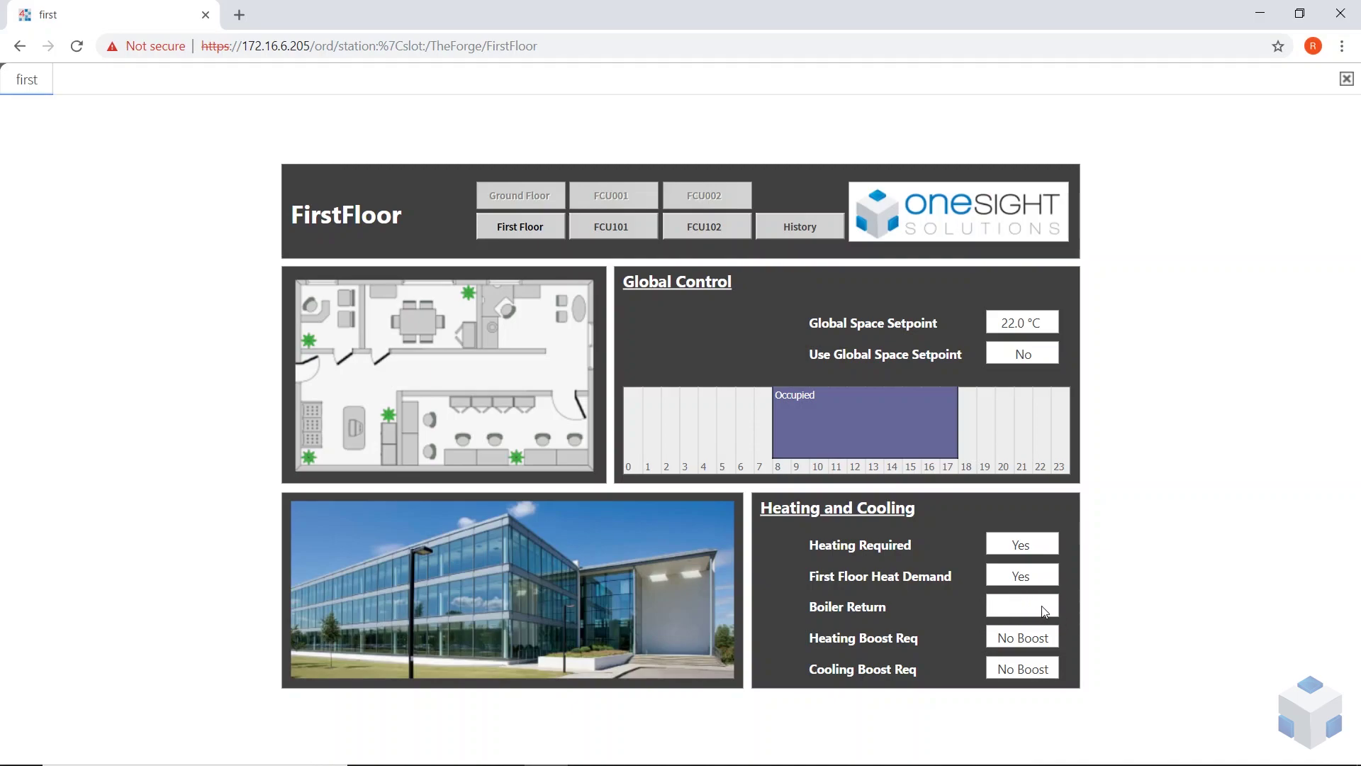
Confirm the Global Space Setpoint offers this user only Override, Auto and Set, leaving it unchanged.
{"action": "right_click", "coordinate": [1024, 331]}
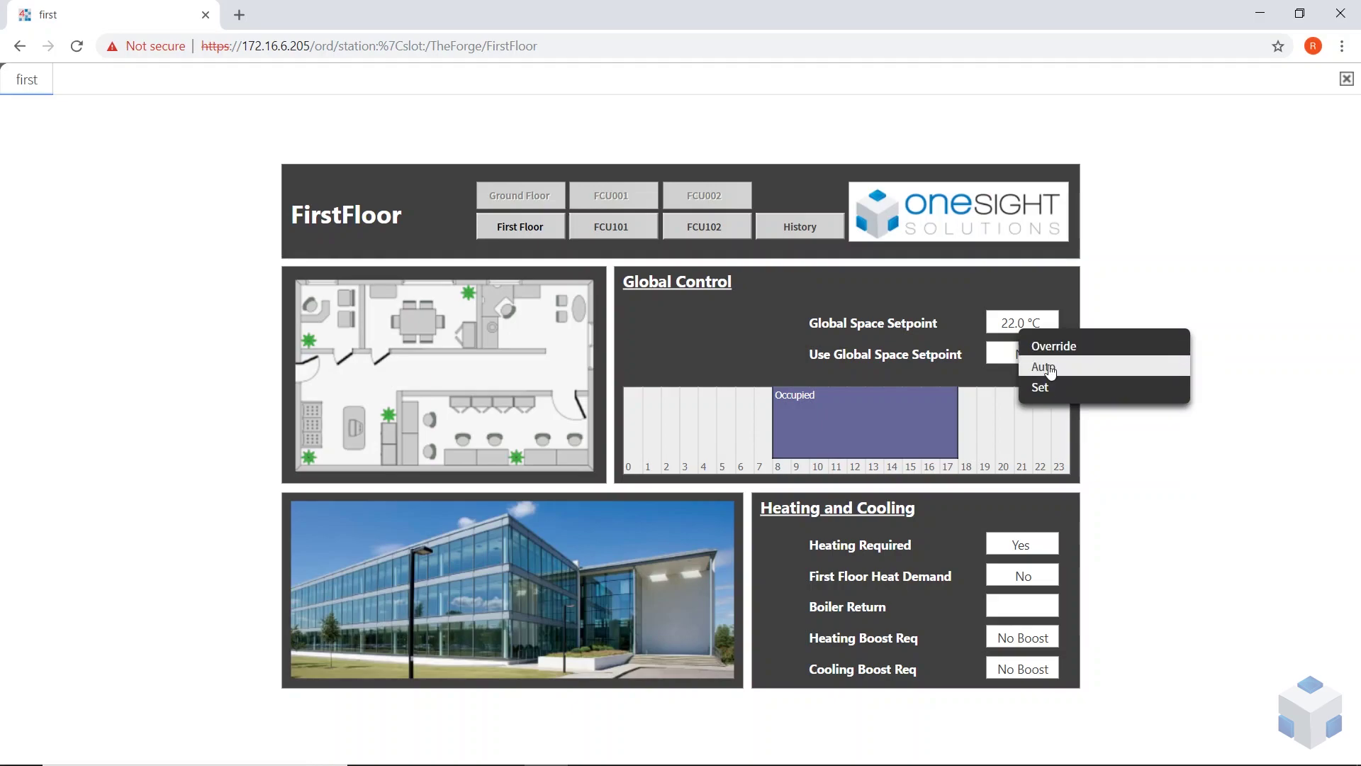
{"action": "left_click", "coordinate": [1167, 253]}
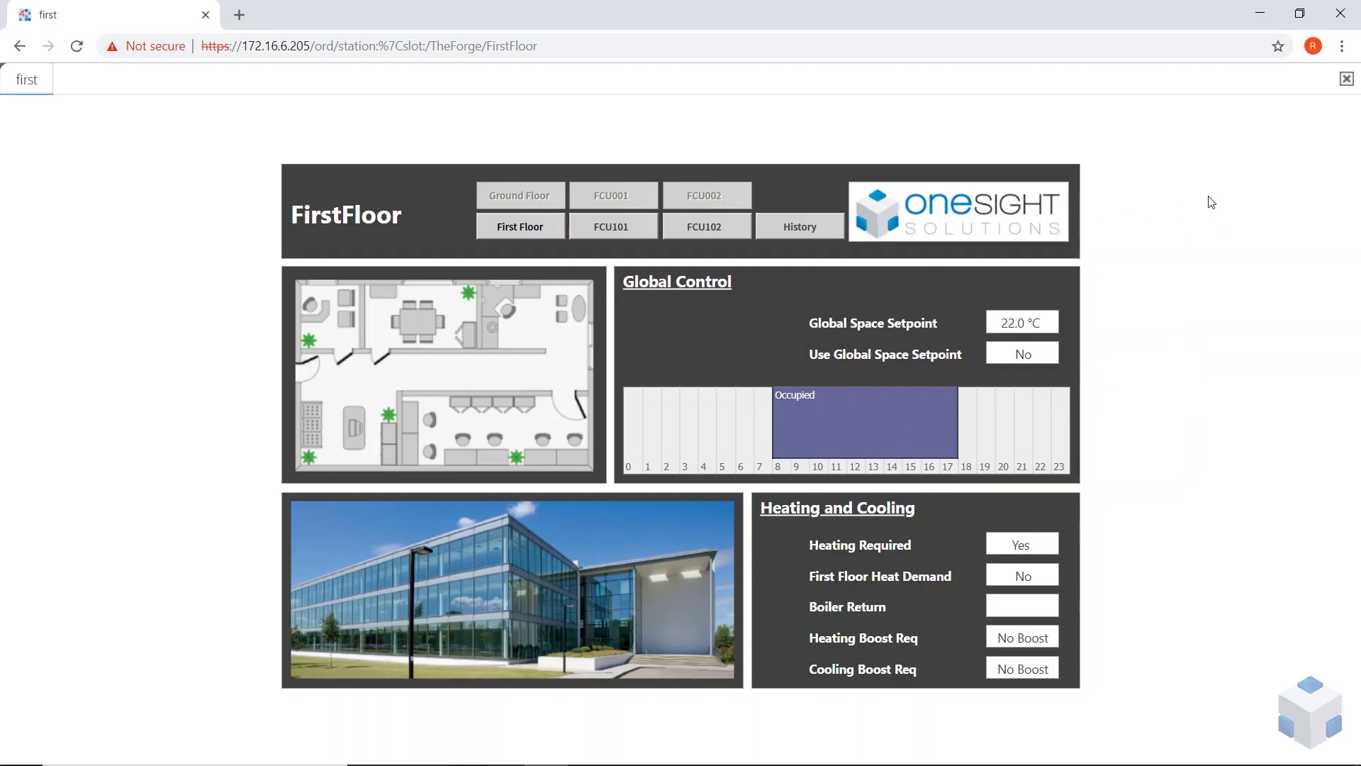
Log off, then start signing in as another user using the saved username suggestion.
{"action": "left_click", "coordinate": [1346, 79]}
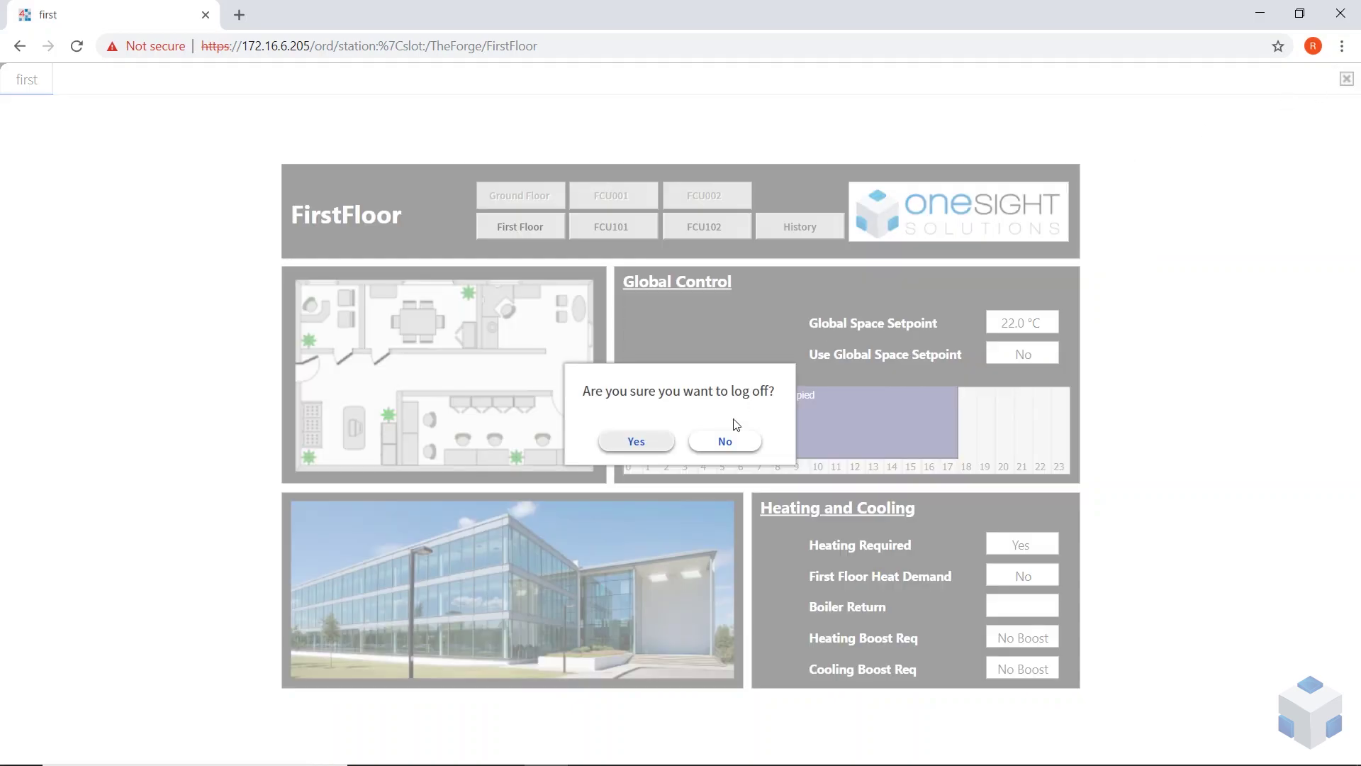
{"action": "left_click", "coordinate": [633, 443]}
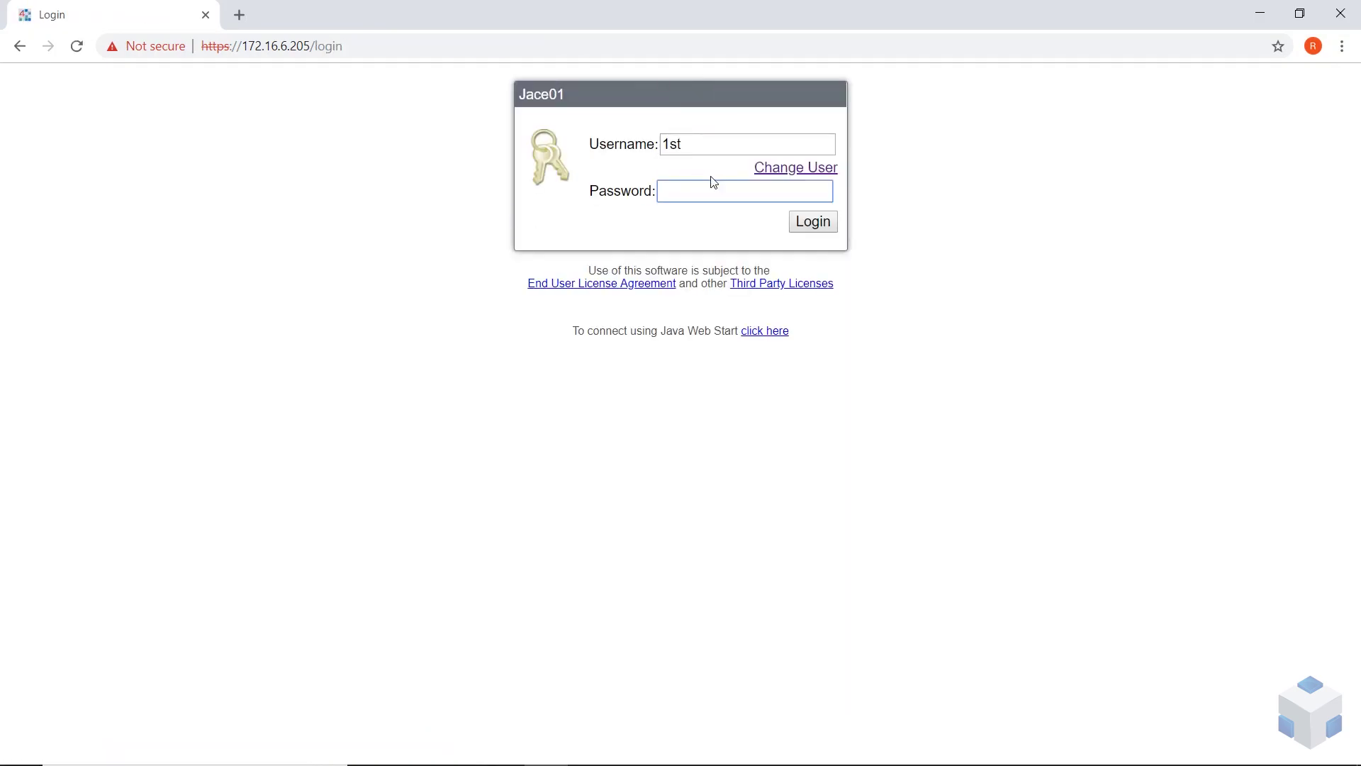
{"action": "left_click", "coordinate": [798, 169]}
{"action": "left_click", "coordinate": [695, 142]}
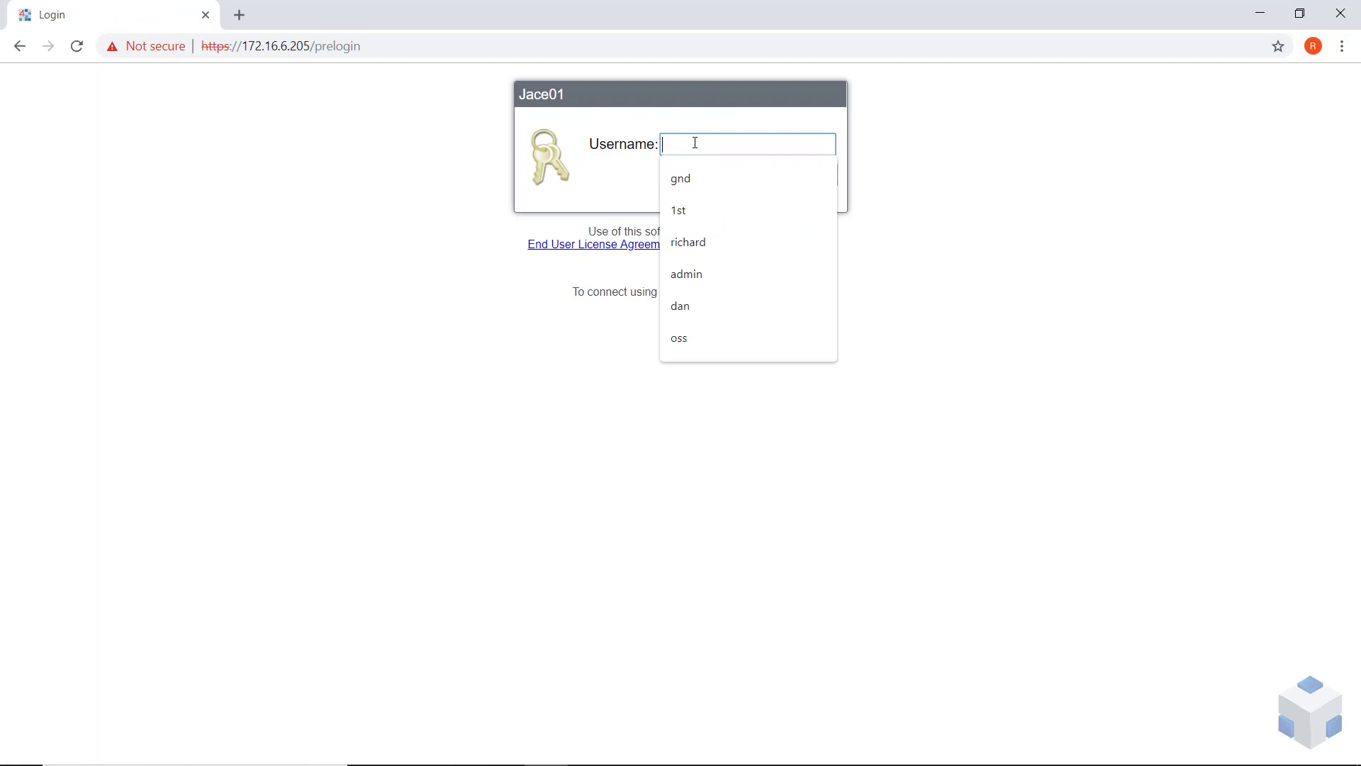
{"action": "type", "text": "dan"}
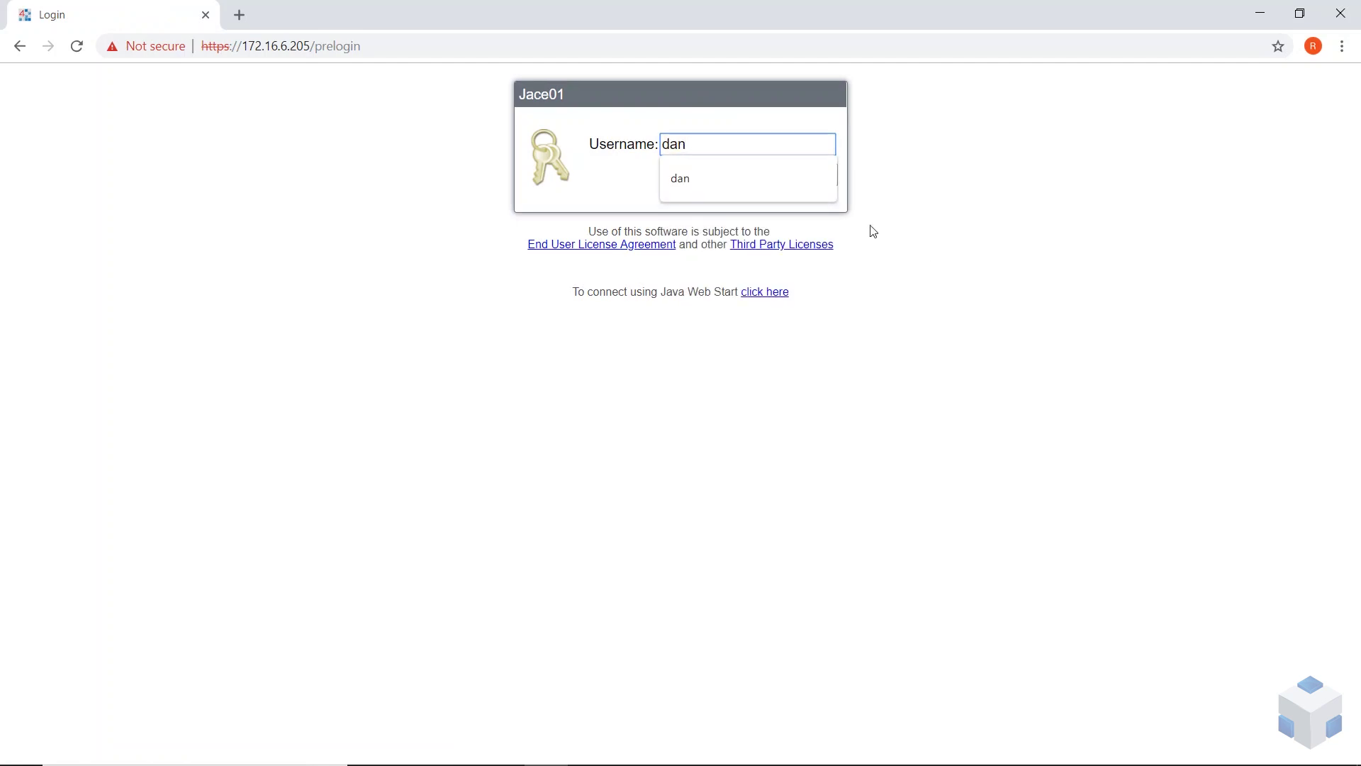
{"action": "left_click", "coordinate": [732, 187]}
{"action": "left_click", "coordinate": [808, 177]}
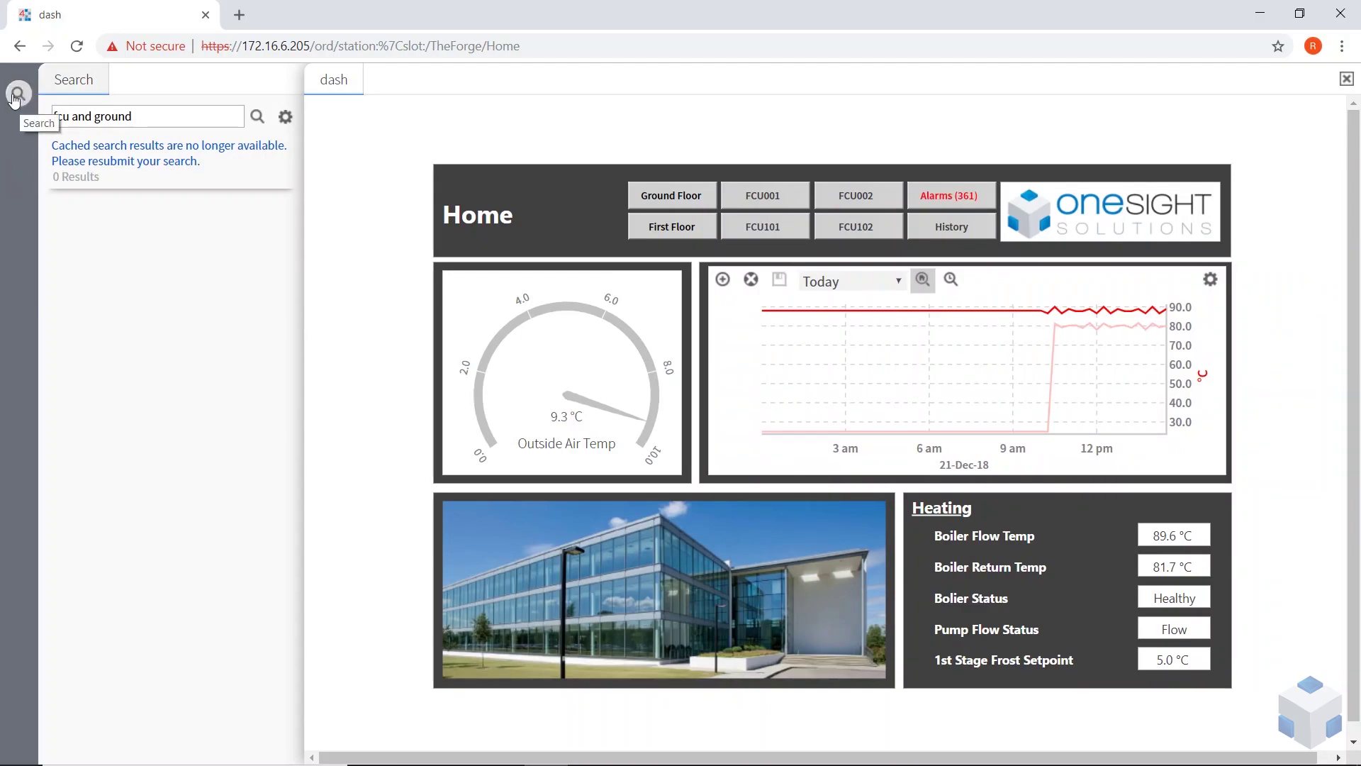
Rerun the 'fcu and ground' search, then trim it to 'fcu' and search again.
{"action": "left_click_drag", "start_coordinate": [133, 116], "coordinate": [43, 120]}
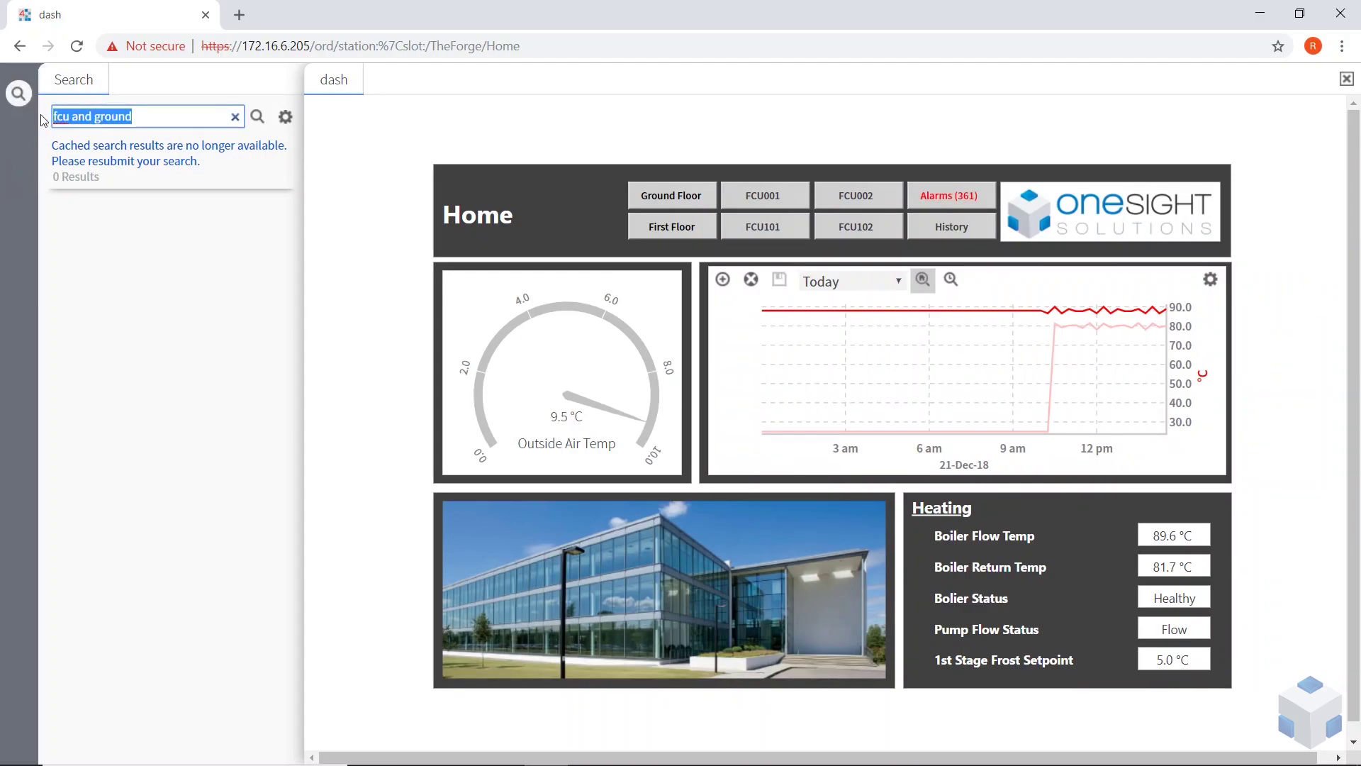
{"action": "left_click", "coordinate": [142, 116]}
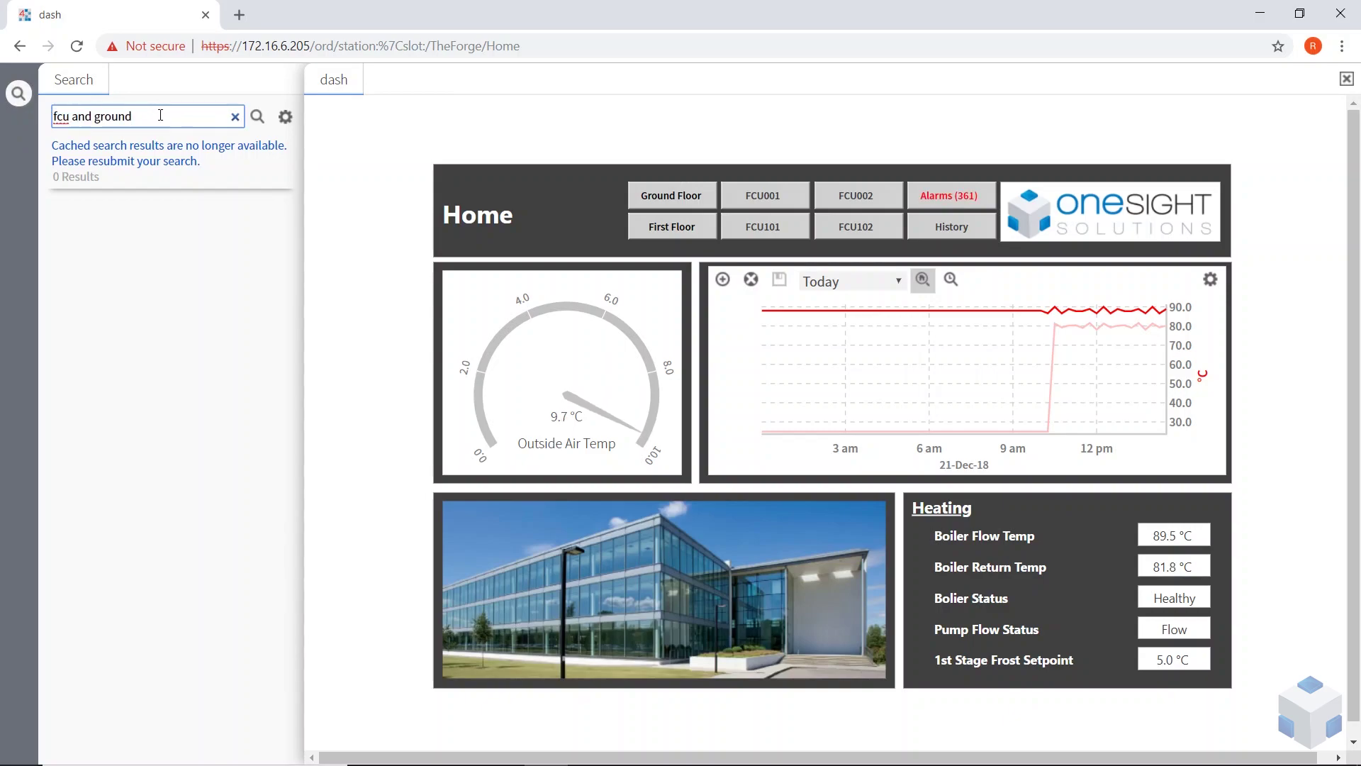
{"action": "key", "text": "Return"}
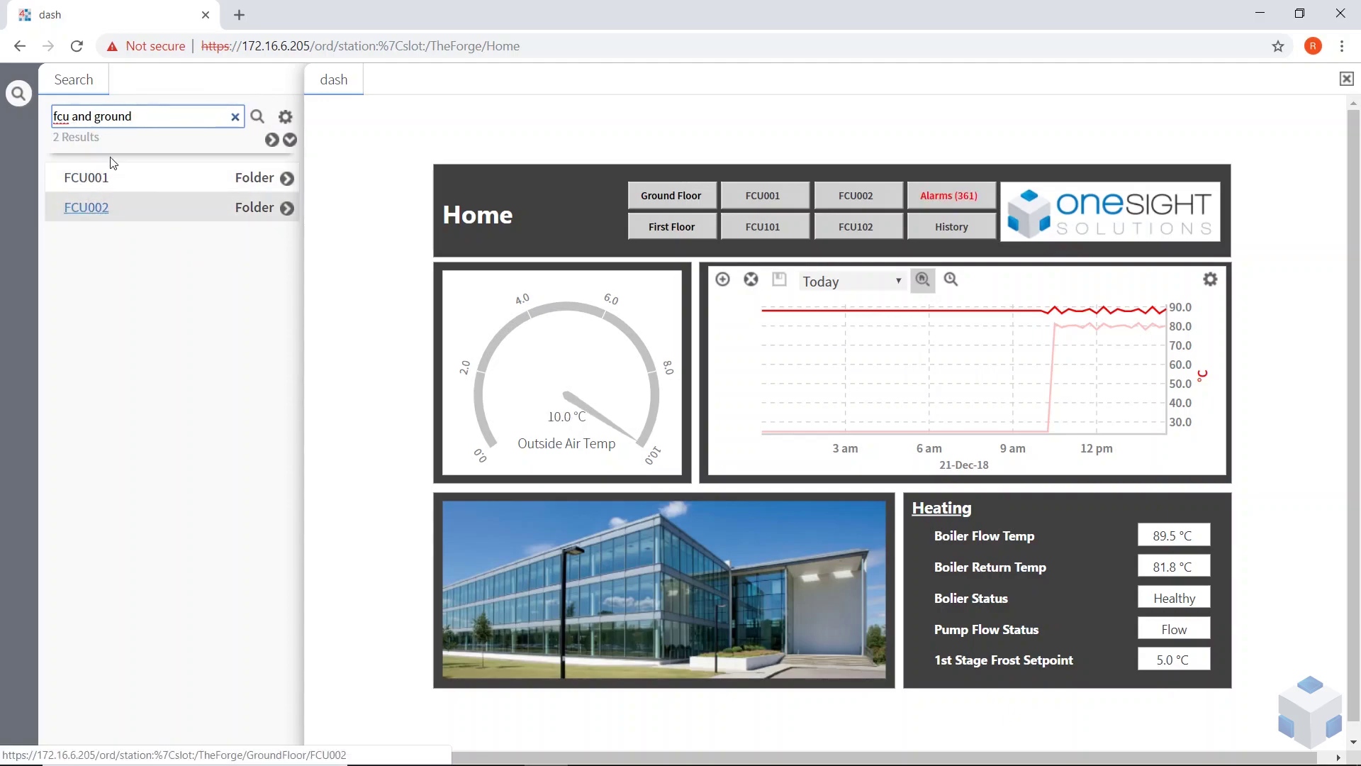
{"action": "left_click_drag", "start_coordinate": [134, 116], "coordinate": [72, 132]}
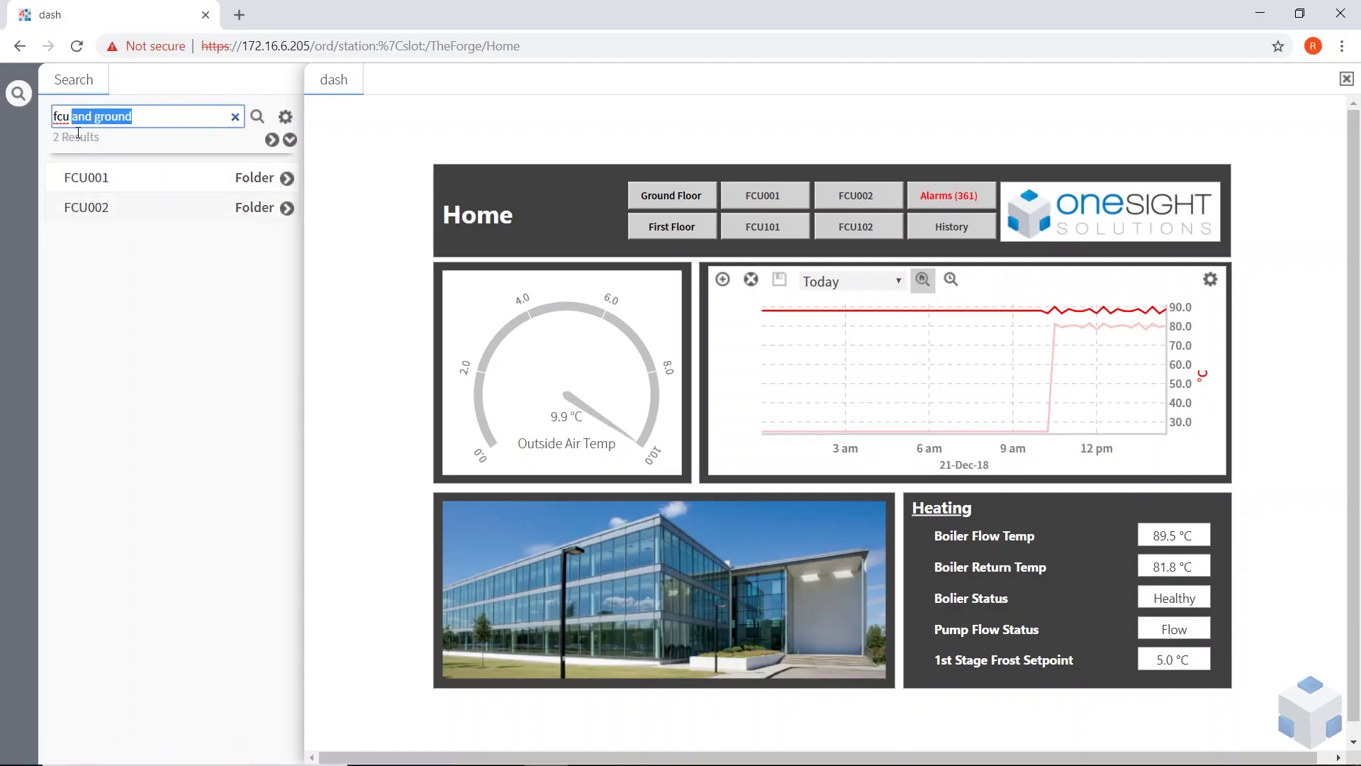
{"action": "key", "text": "BackSpace"}
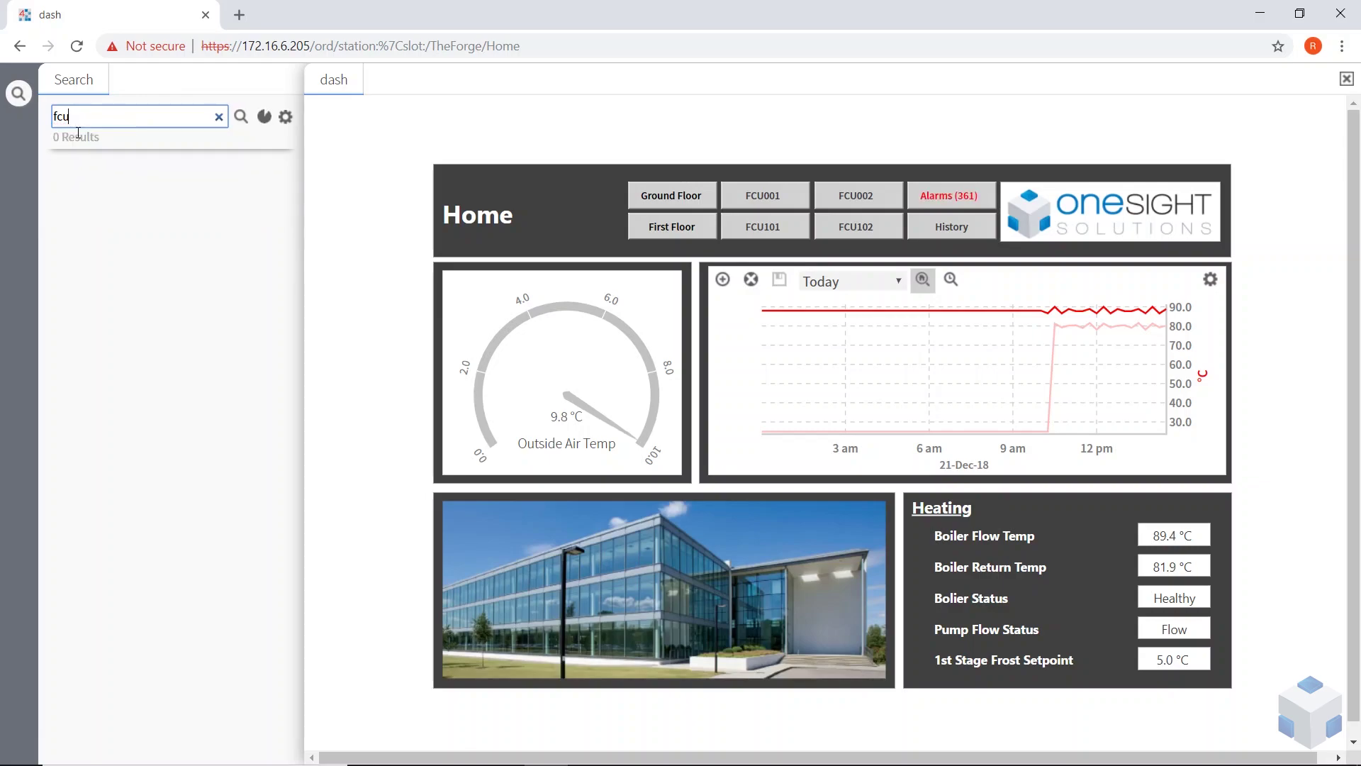
{"action": "key", "text": "Return"}
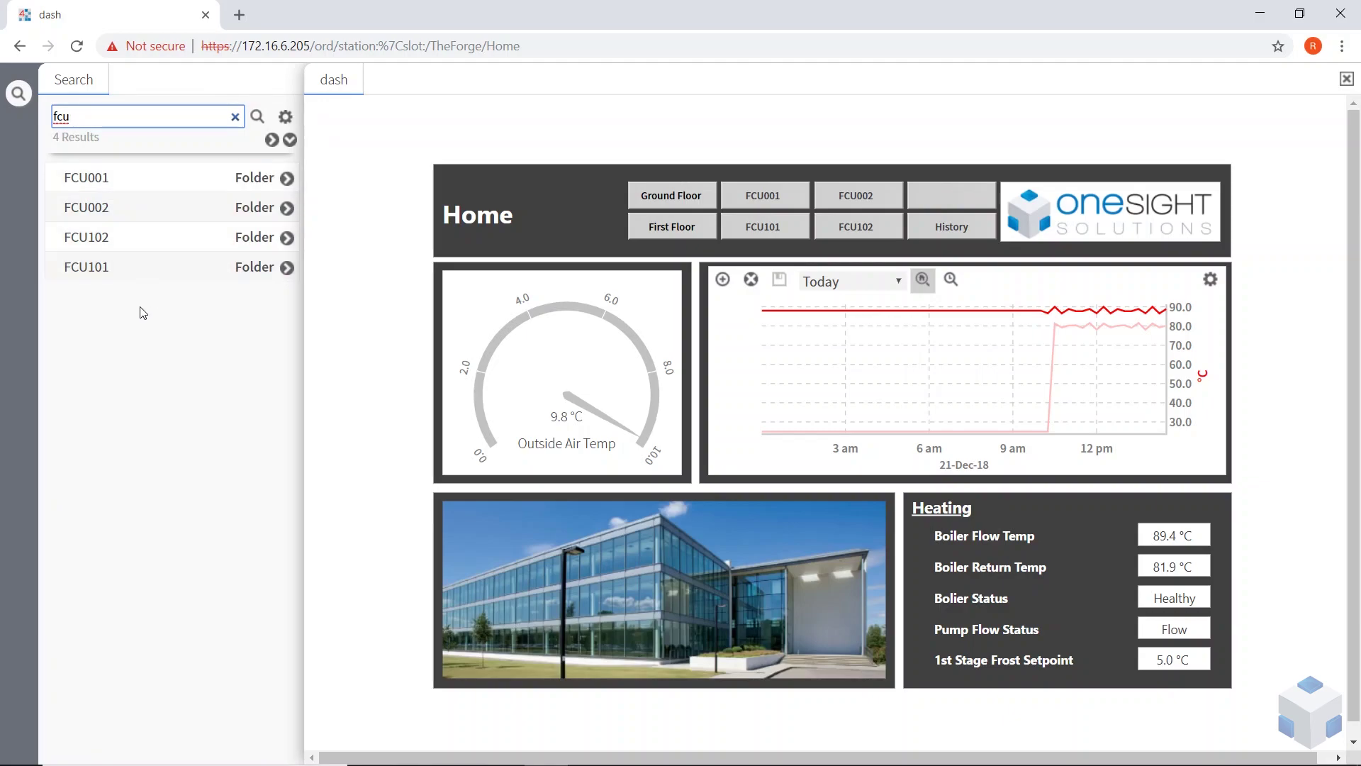
Replace the query with 'ground' and search, listing GroundFloorDemand, GroundFloor, FCU001 and FCU002.
{"action": "double_click", "coordinate": [86, 121]}
{"action": "type", "text": "ground"}
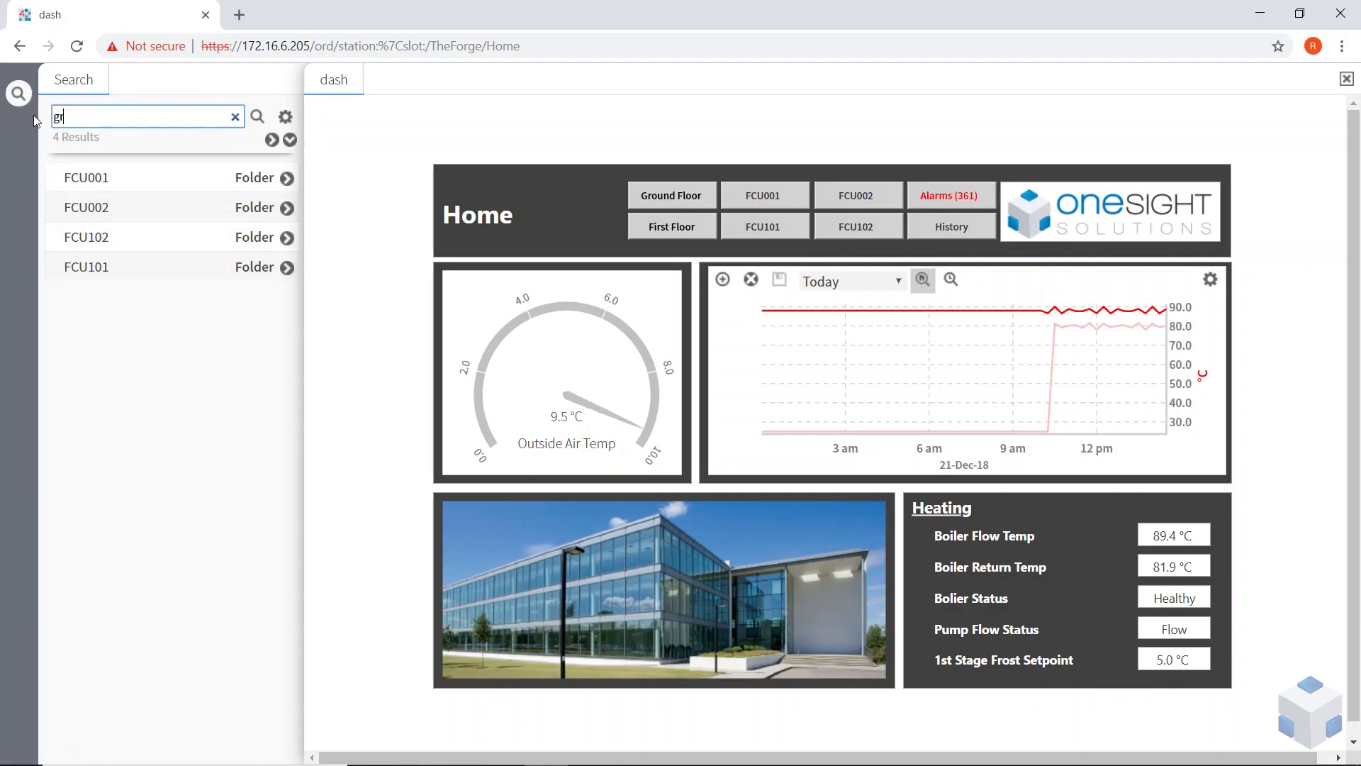
{"action": "key", "text": "Return"}
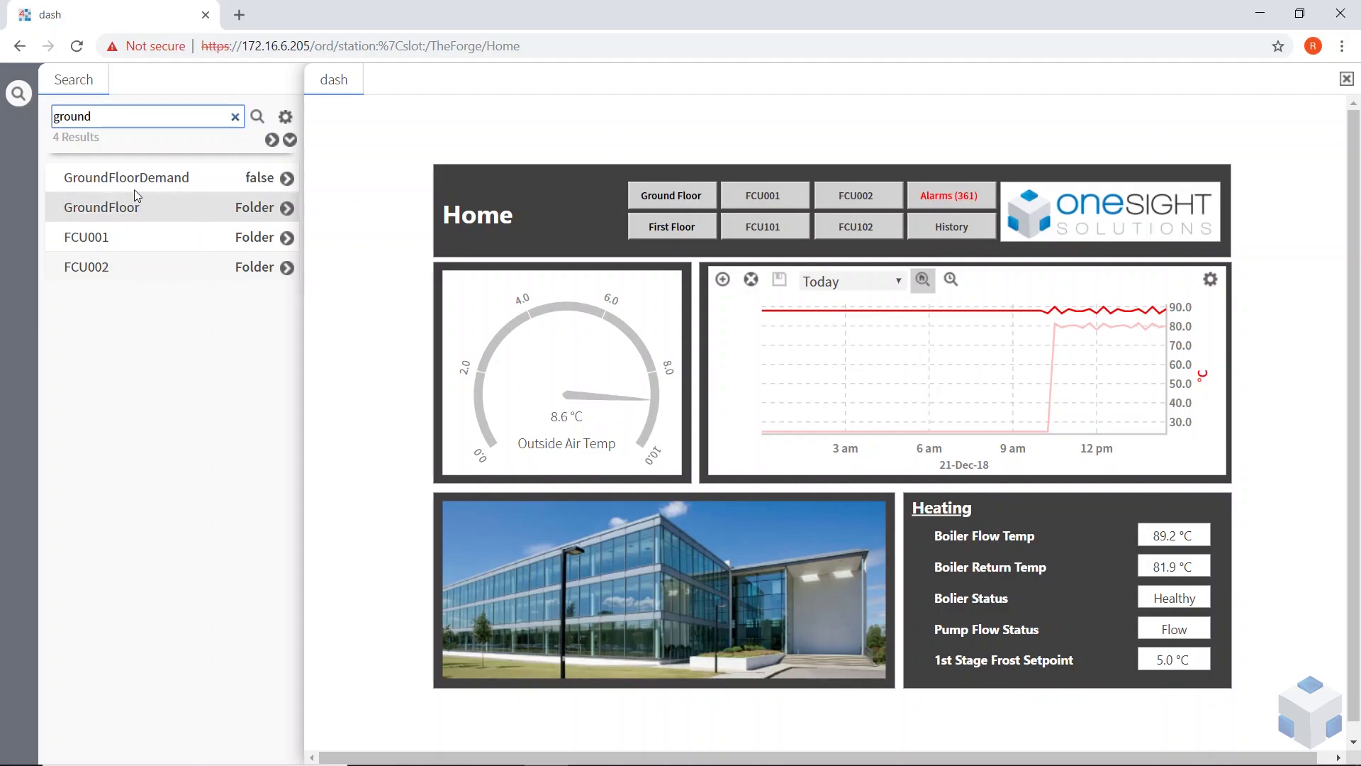
{"action": "left_click", "coordinate": [85, 241]}
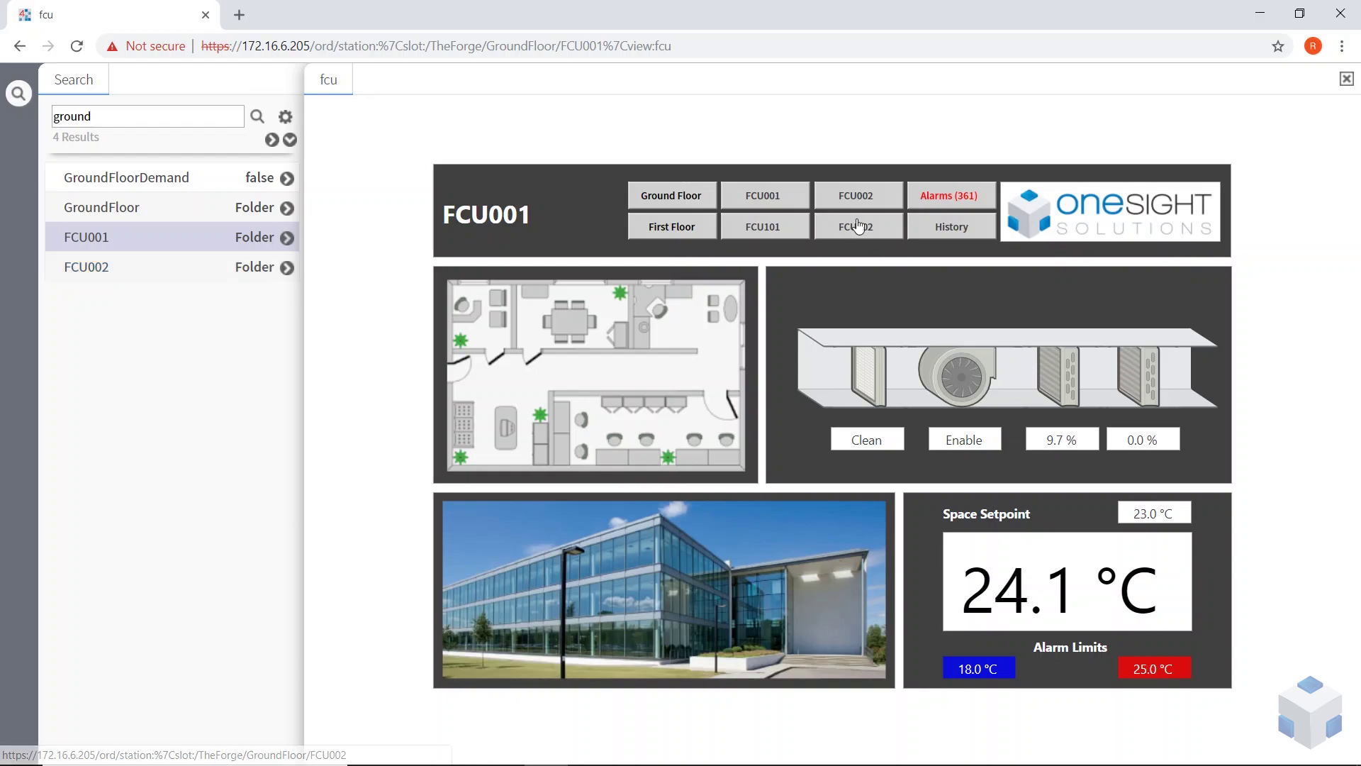
{"action": "left_click", "coordinate": [100, 268]}
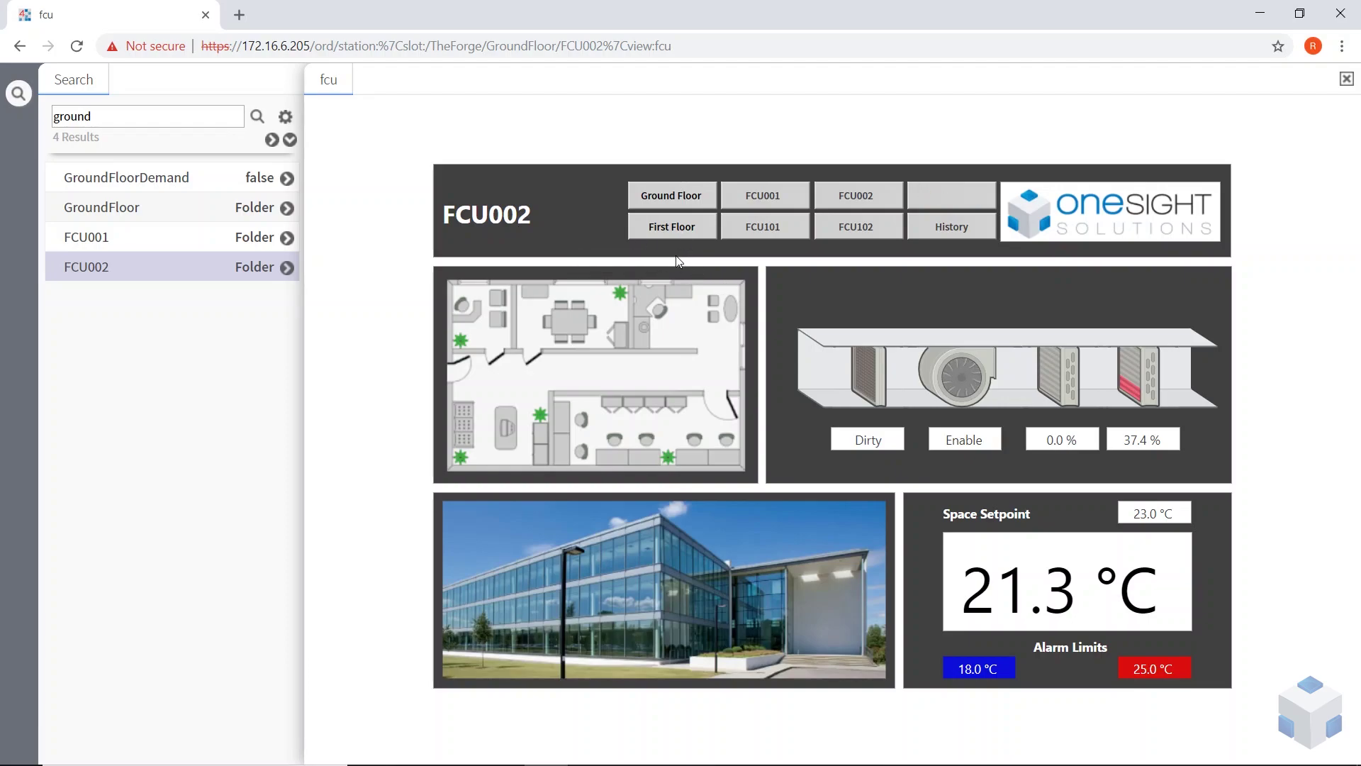
{"action": "left_click", "coordinate": [1103, 222]}
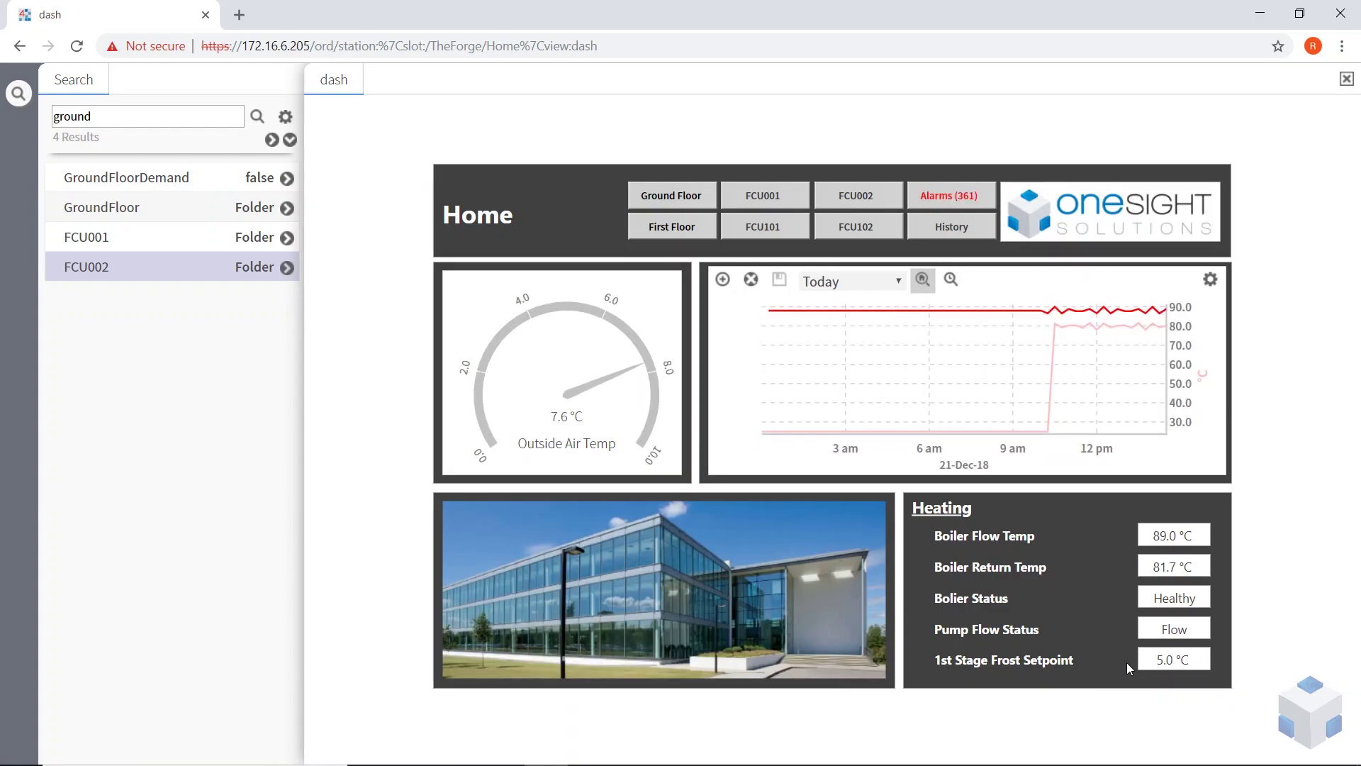
Check the 1st Stage Frost Setpoint actions leaving it at 5.0 °C, expand FCU001, and hide search.
{"action": "right_click", "coordinate": [1163, 659]}
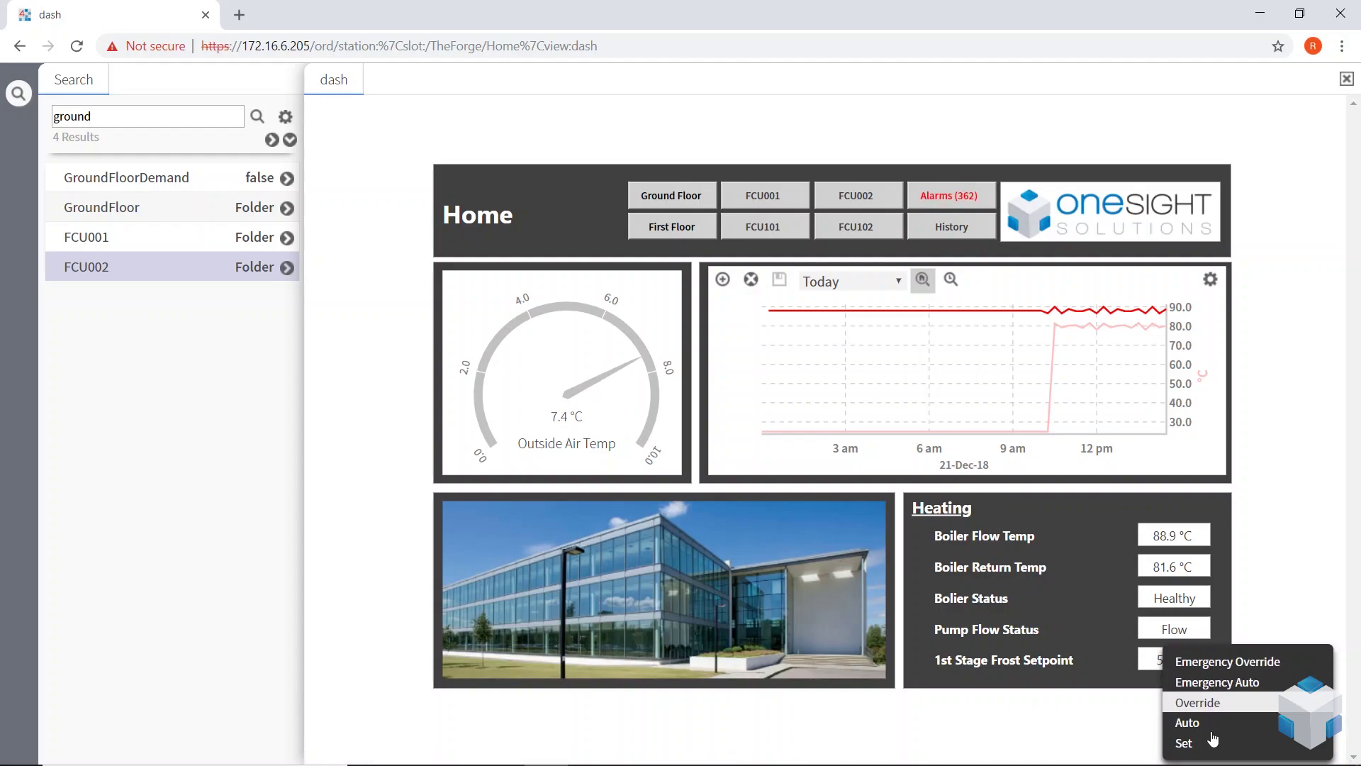
{"action": "left_click", "coordinate": [1106, 686]}
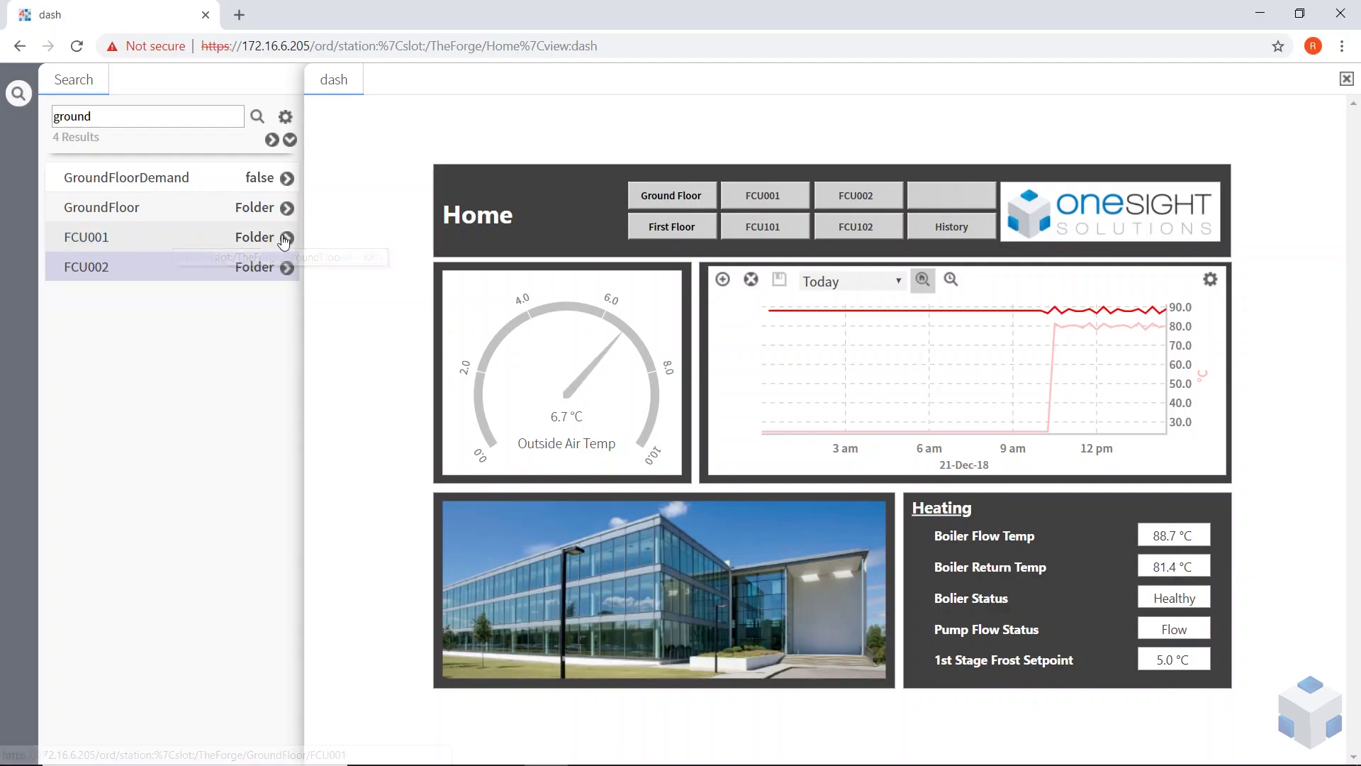
{"action": "left_click", "coordinate": [287, 238]}
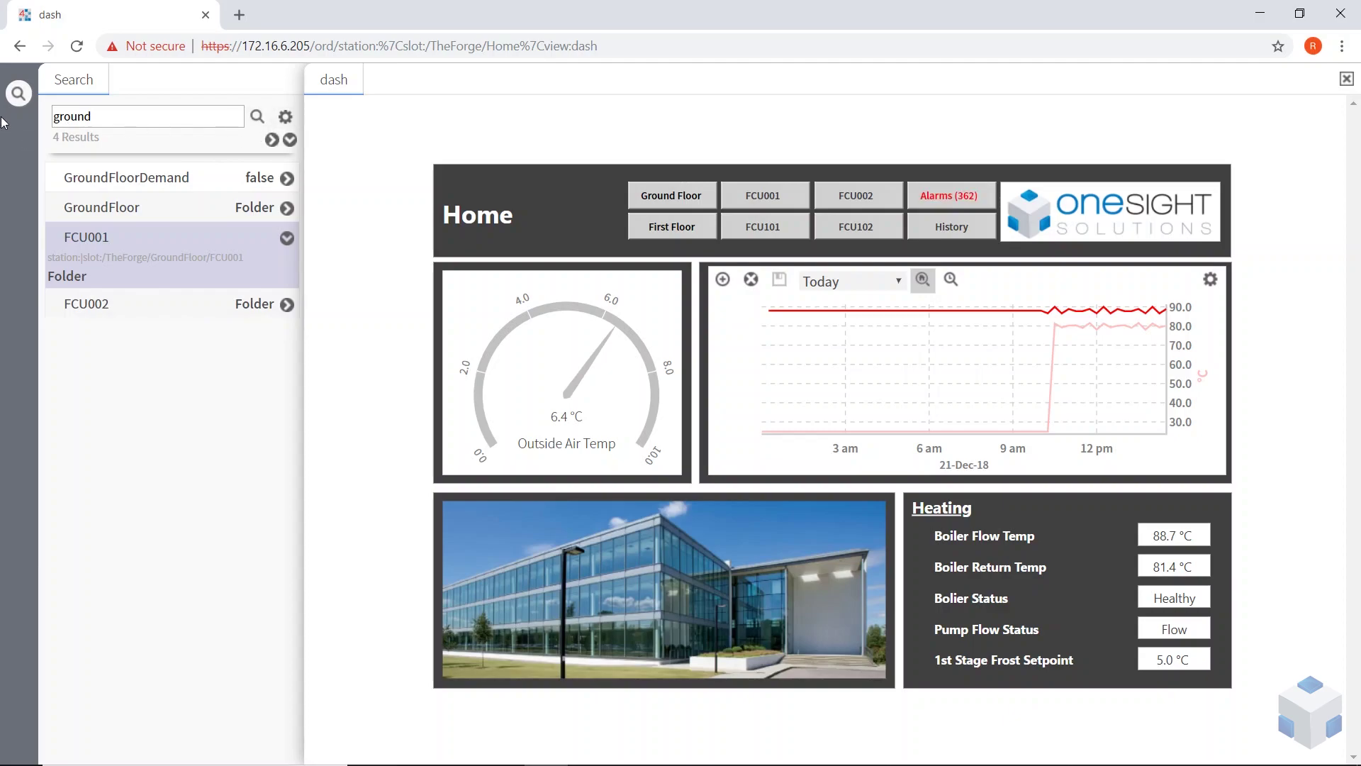
{"action": "left_click", "coordinate": [18, 94]}
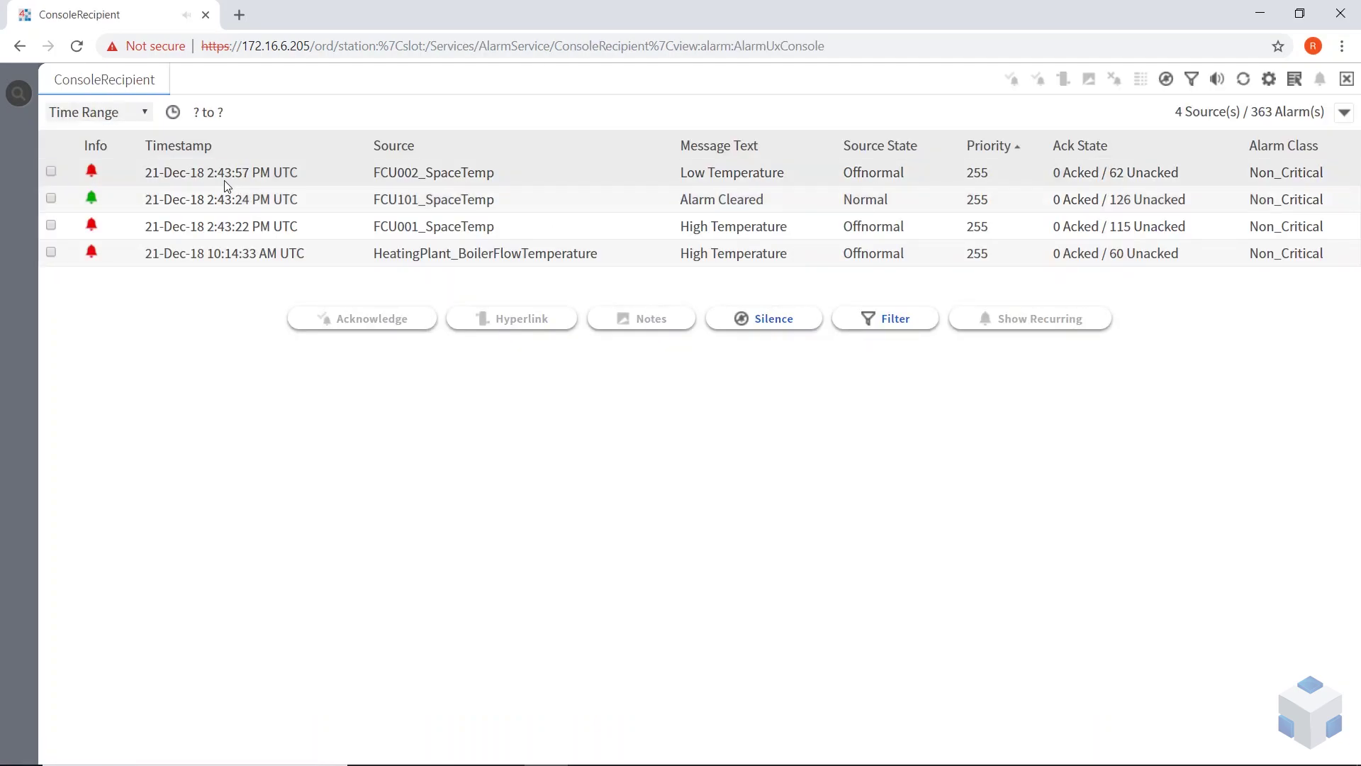
Acknowledge the FCU002 low-temperature and FCU101 cleared alarm rows, then confirm logging off.
{"action": "left_click", "coordinate": [51, 172]}
{"action": "left_click", "coordinate": [51, 199]}
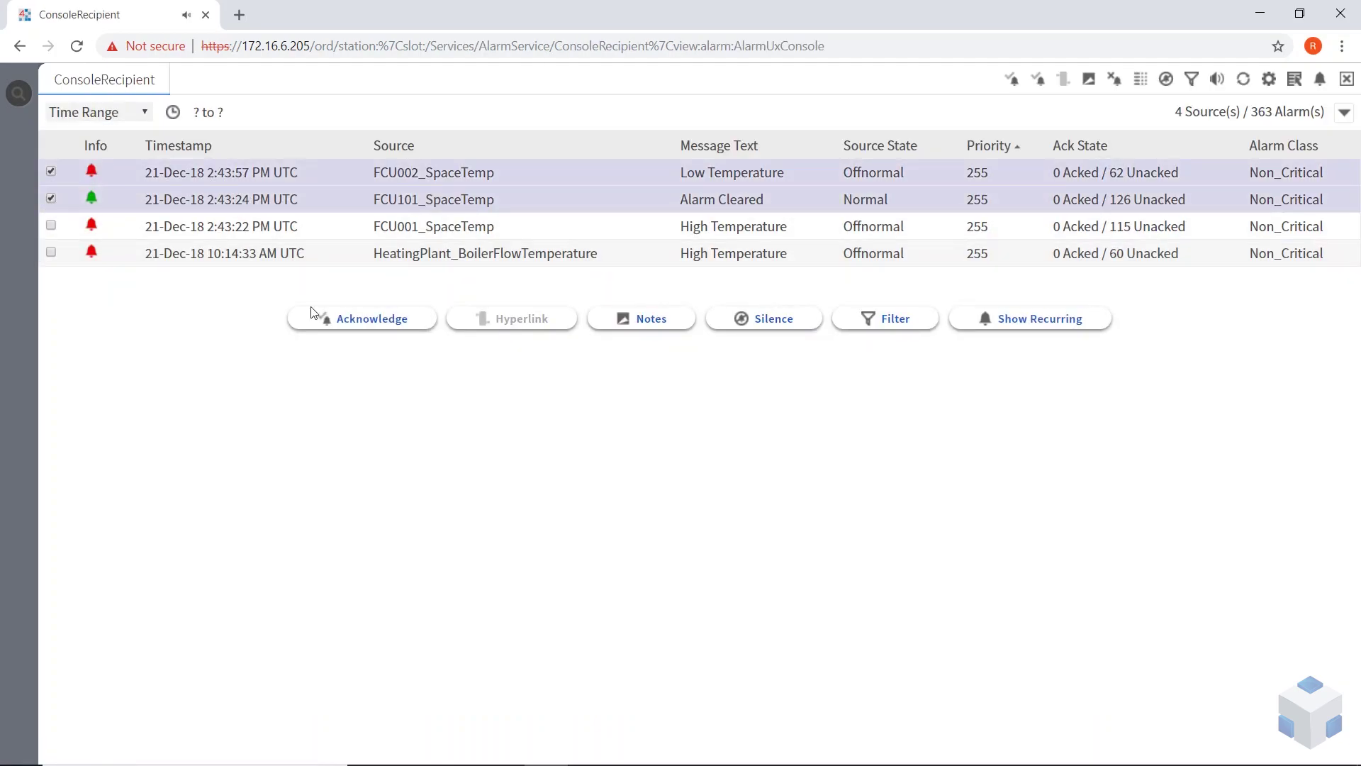
{"action": "left_click", "coordinate": [351, 323]}
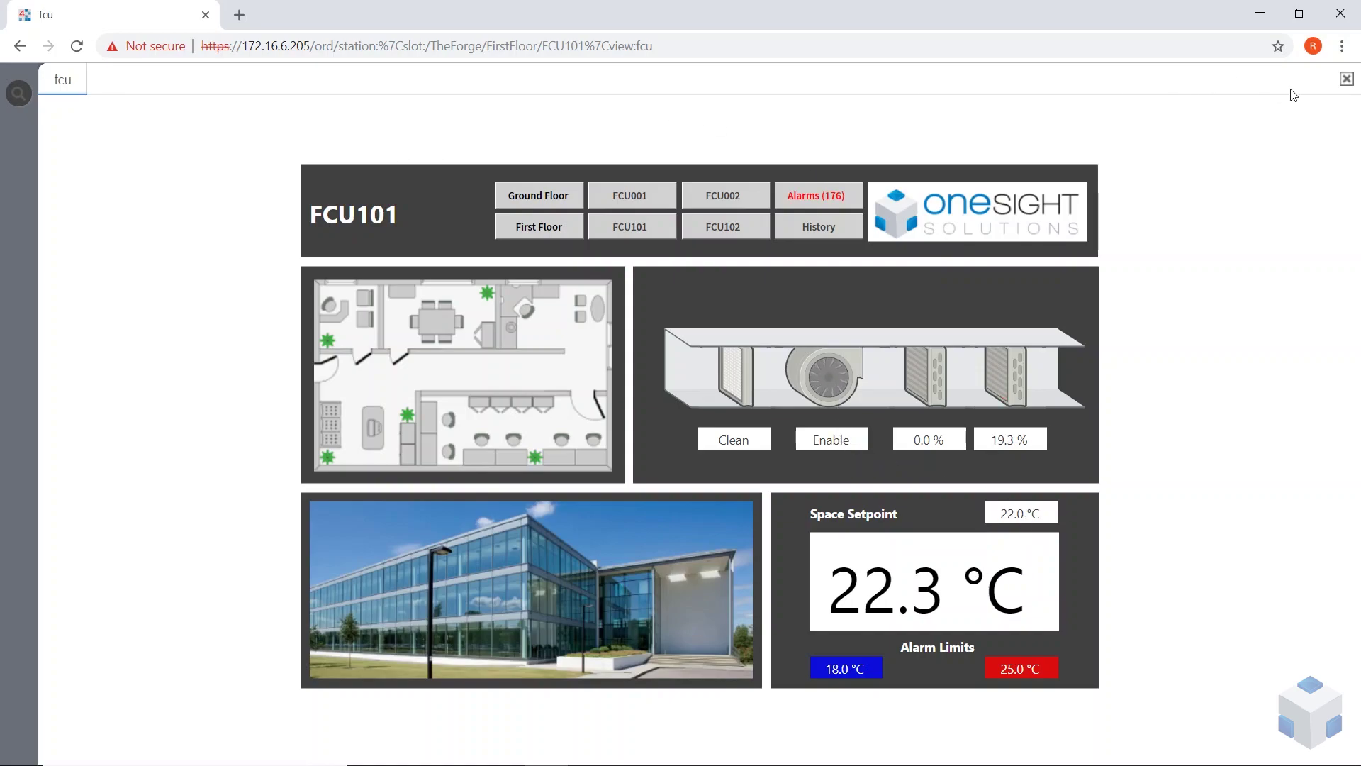
{"action": "left_click", "coordinate": [1346, 84]}
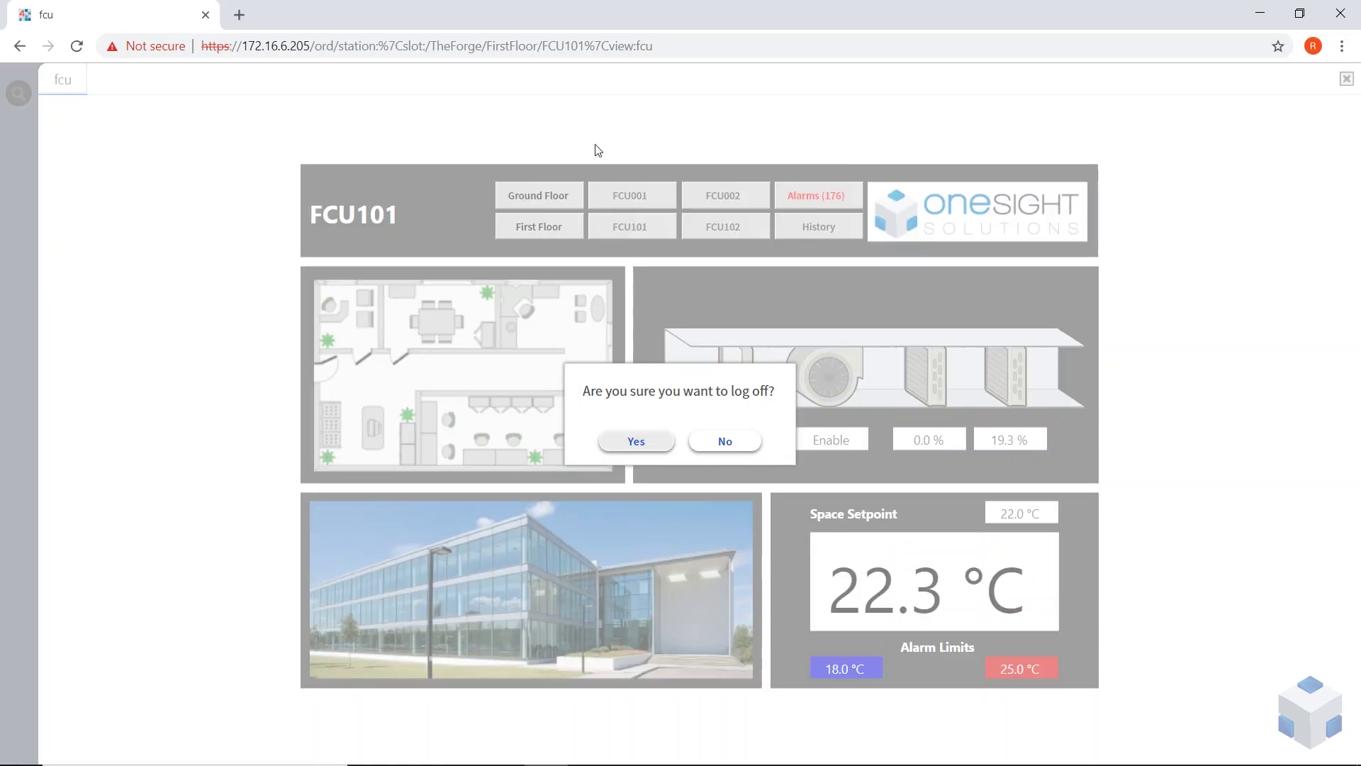
{"action": "left_click", "coordinate": [637, 441]}
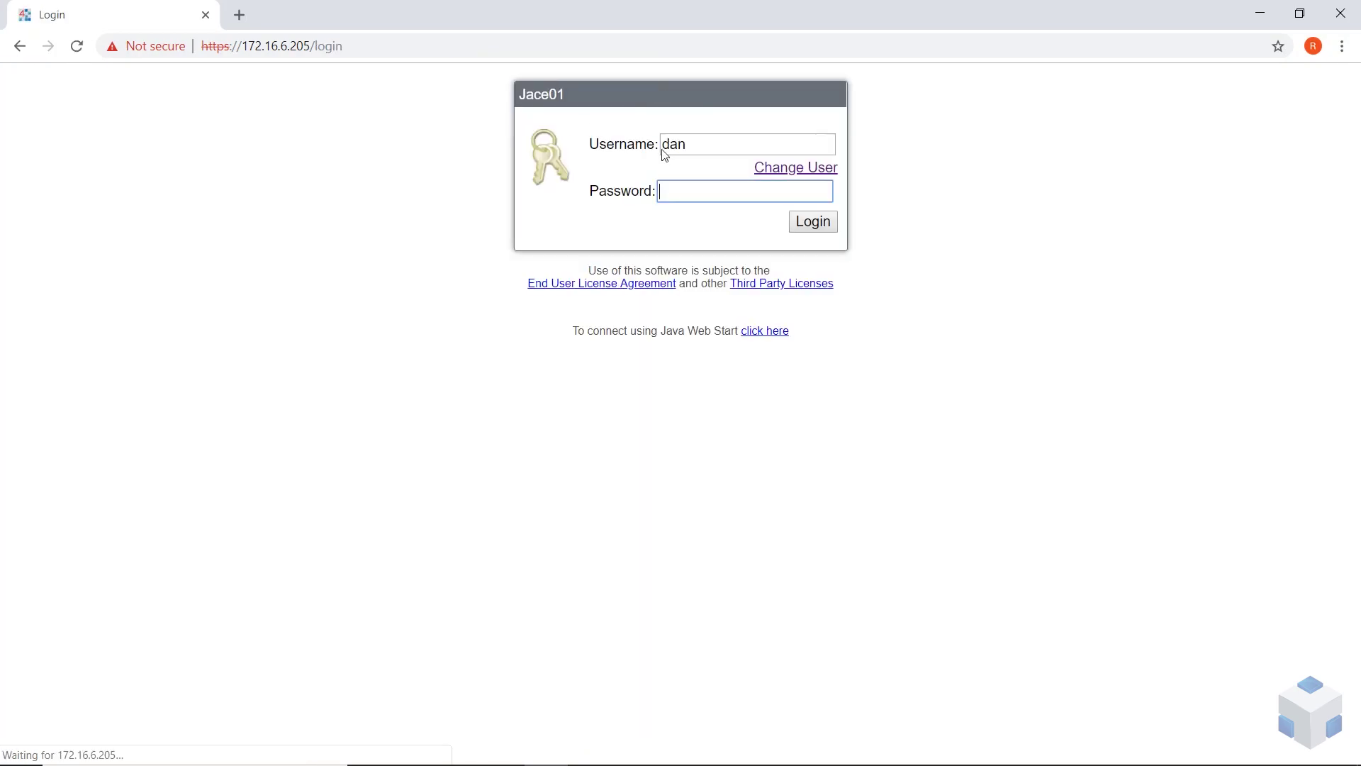
Sign in as a different user with the suggested username and password to load the Home dashboard.
{"action": "left_click", "coordinate": [759, 170]}
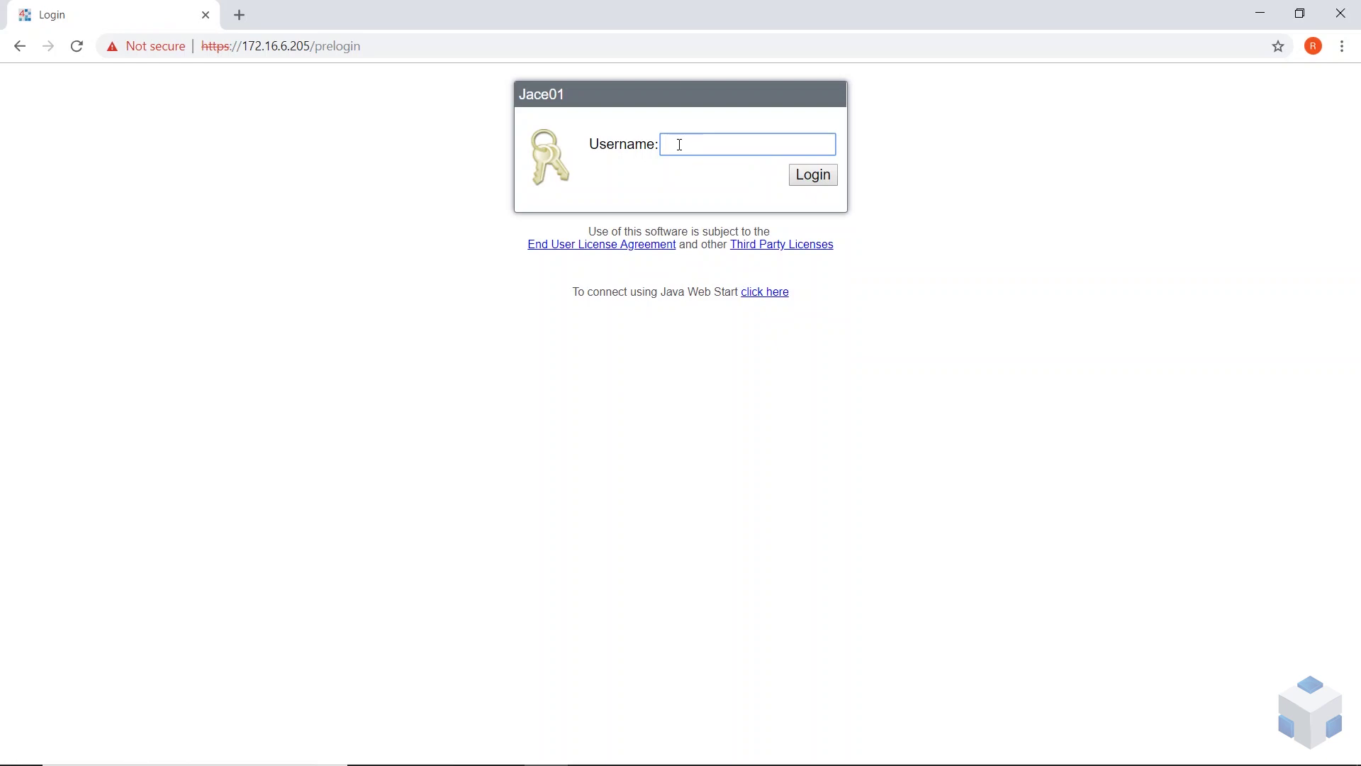
{"action": "type", "text": "ri"}
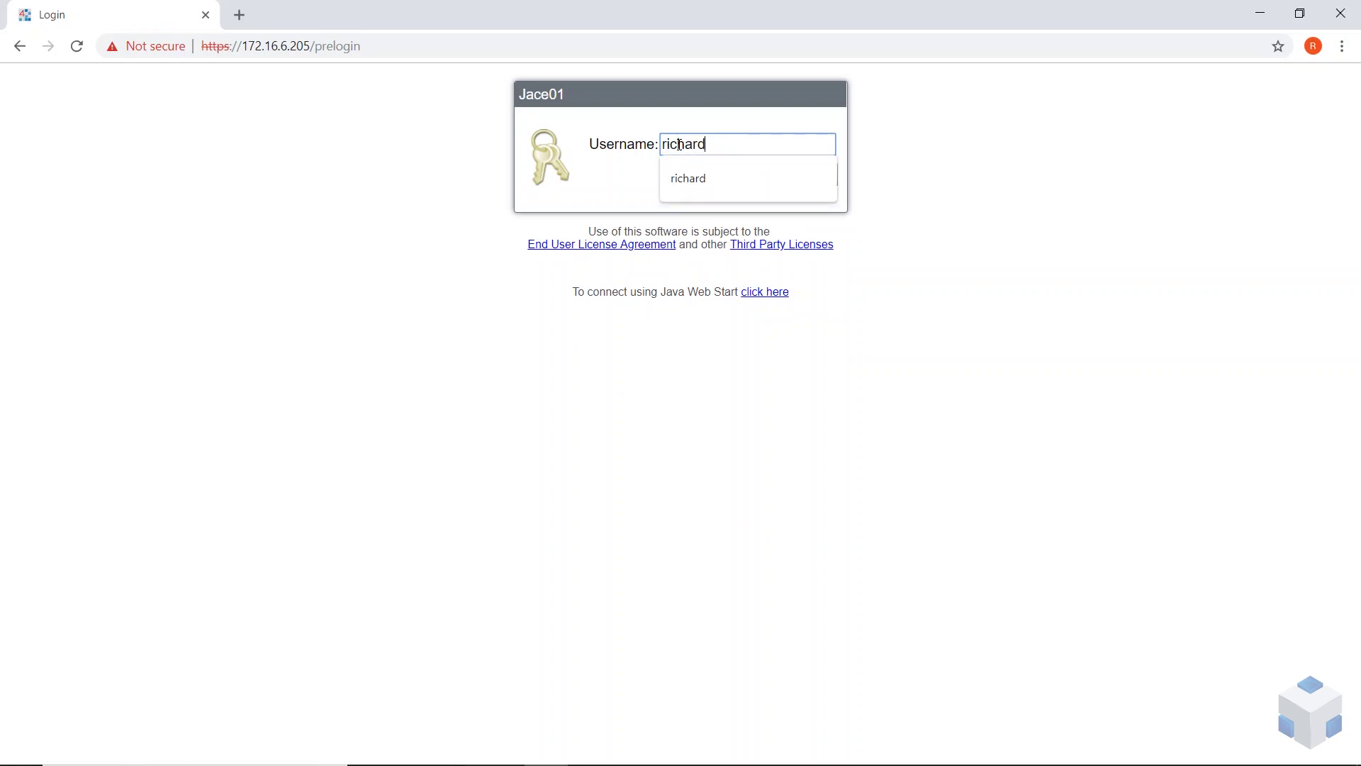
{"action": "type", "text": "chard"}
{"action": "left_click", "coordinate": [687, 180]}
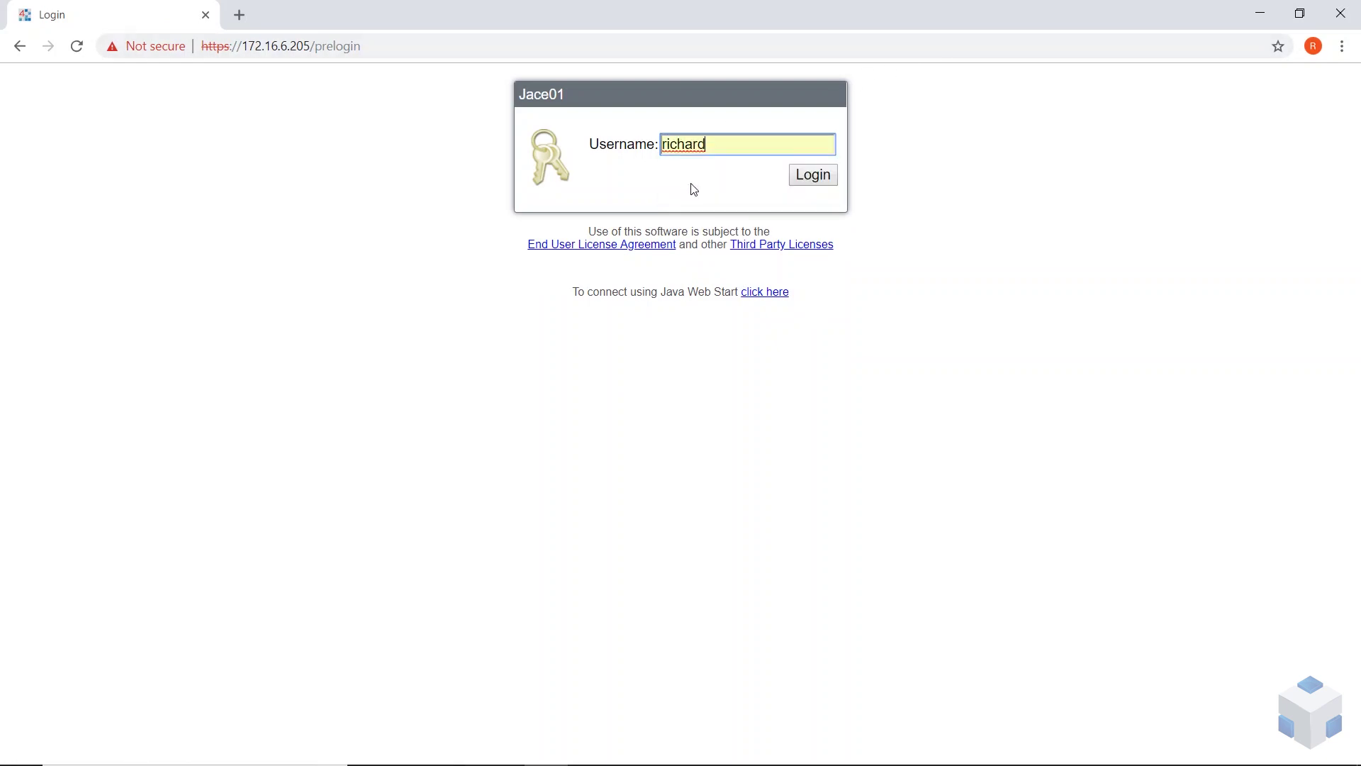
{"action": "key", "text": "Return"}
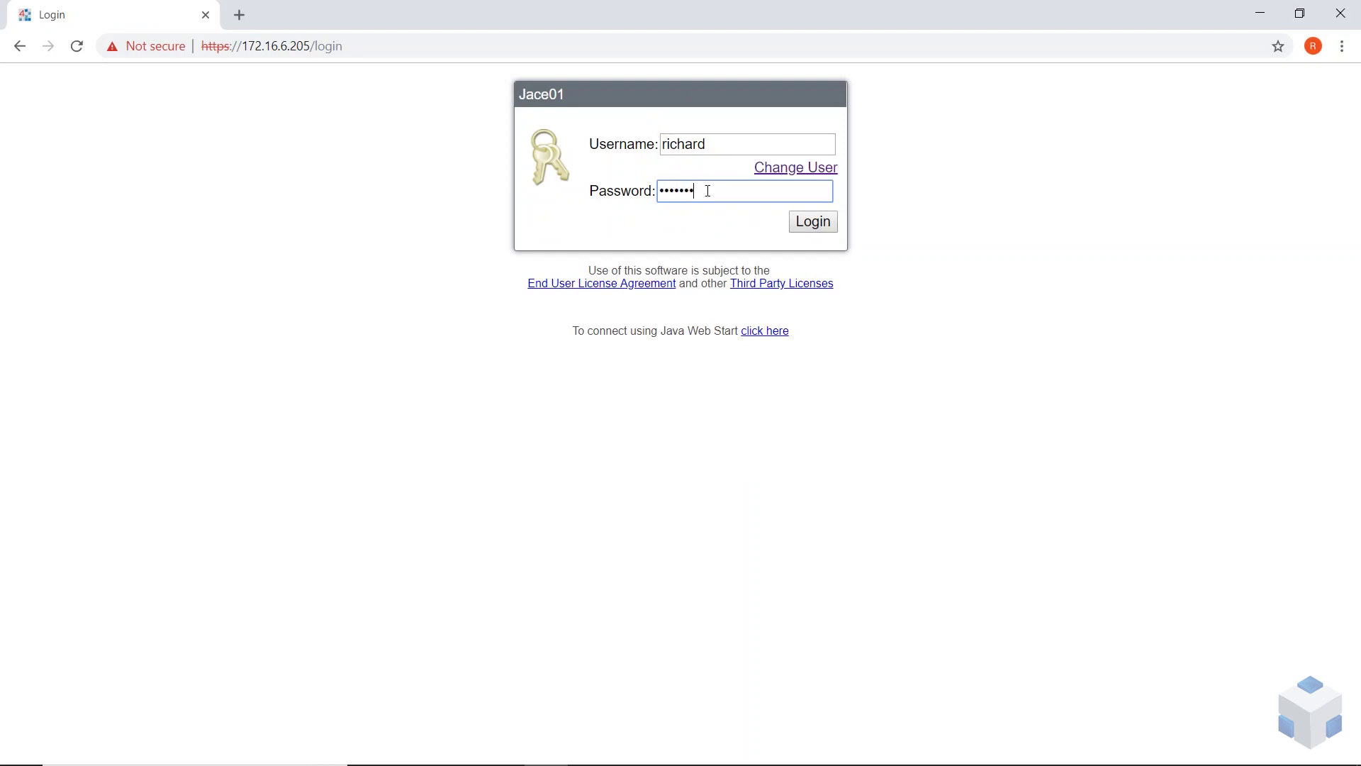
{"action": "left_click", "coordinate": [815, 228]}
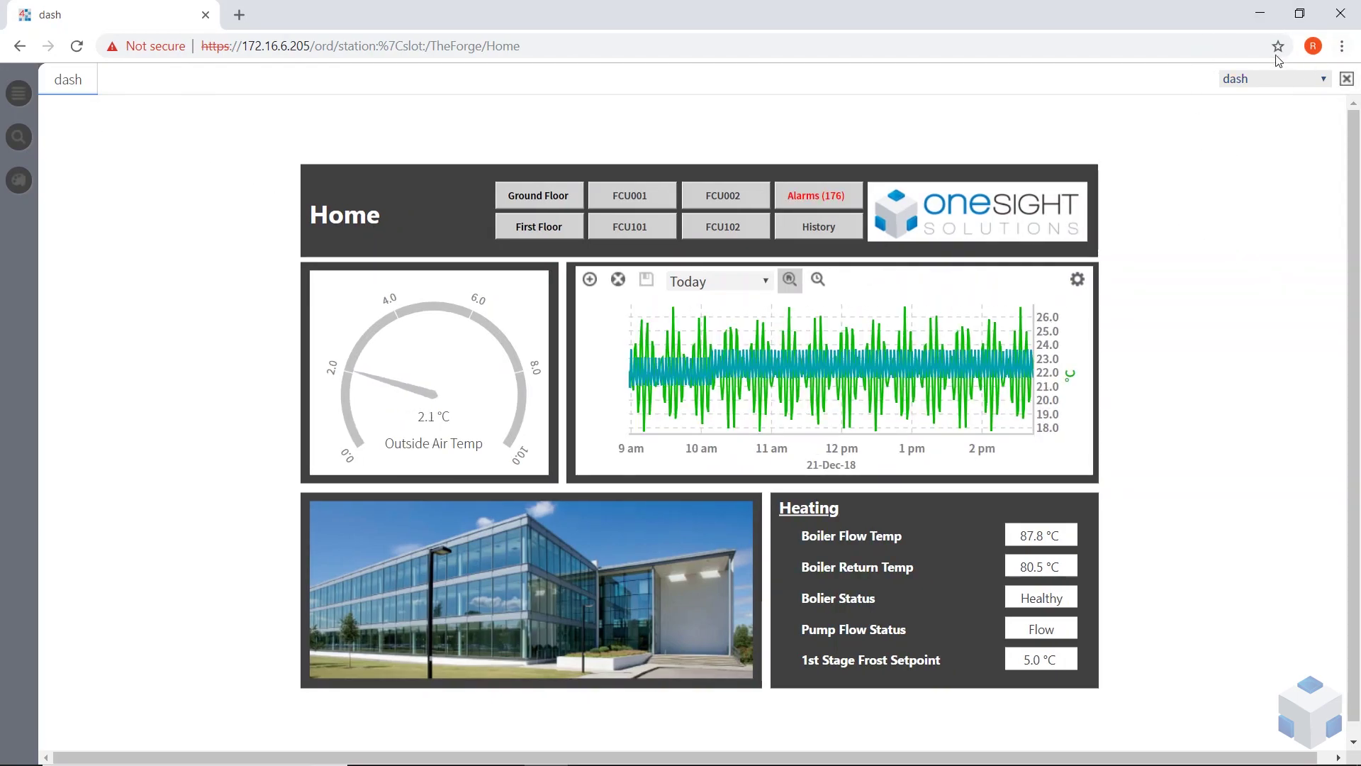
Switch Home to its Property Sheet view and back to dash, then open the navigation tree.
{"action": "left_click", "coordinate": [1324, 80]}
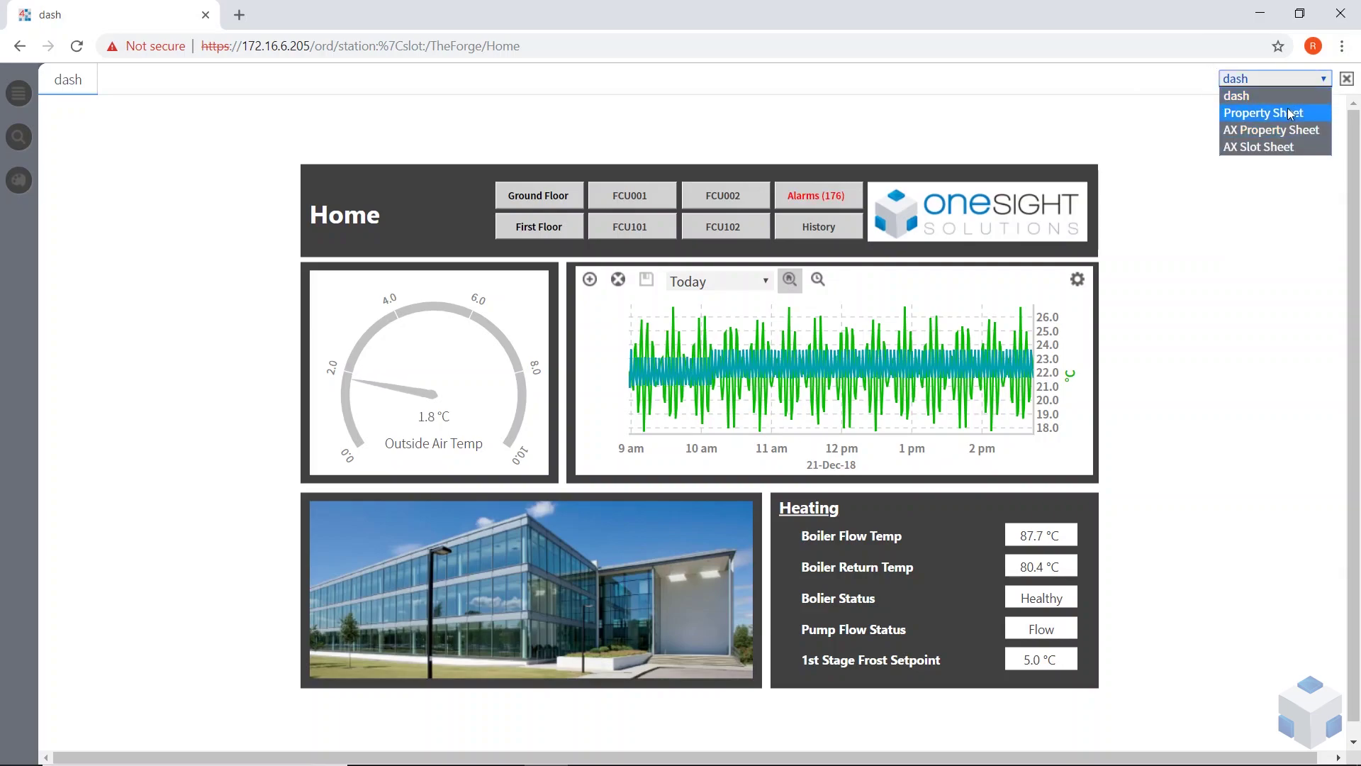
{"action": "left_click", "coordinate": [1287, 114]}
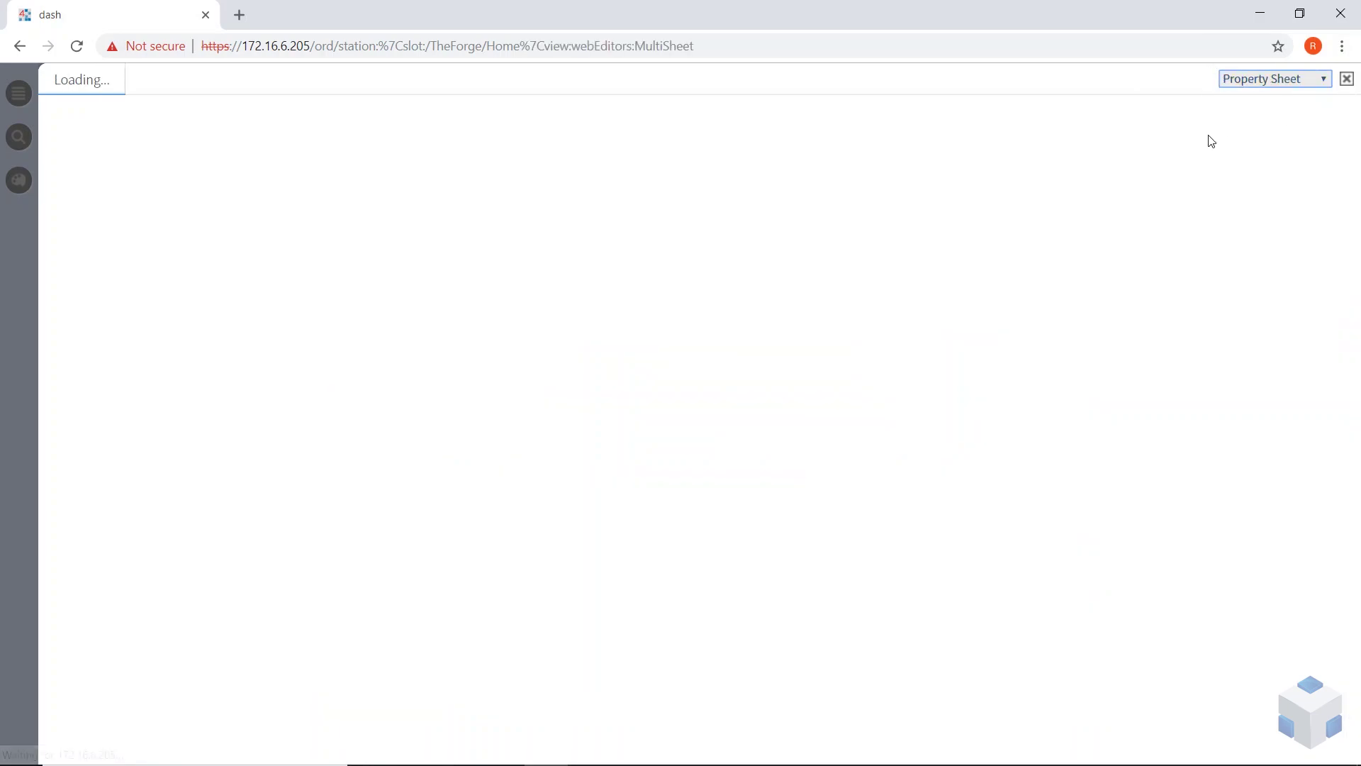
{"action": "left_click", "coordinate": [1324, 80]}
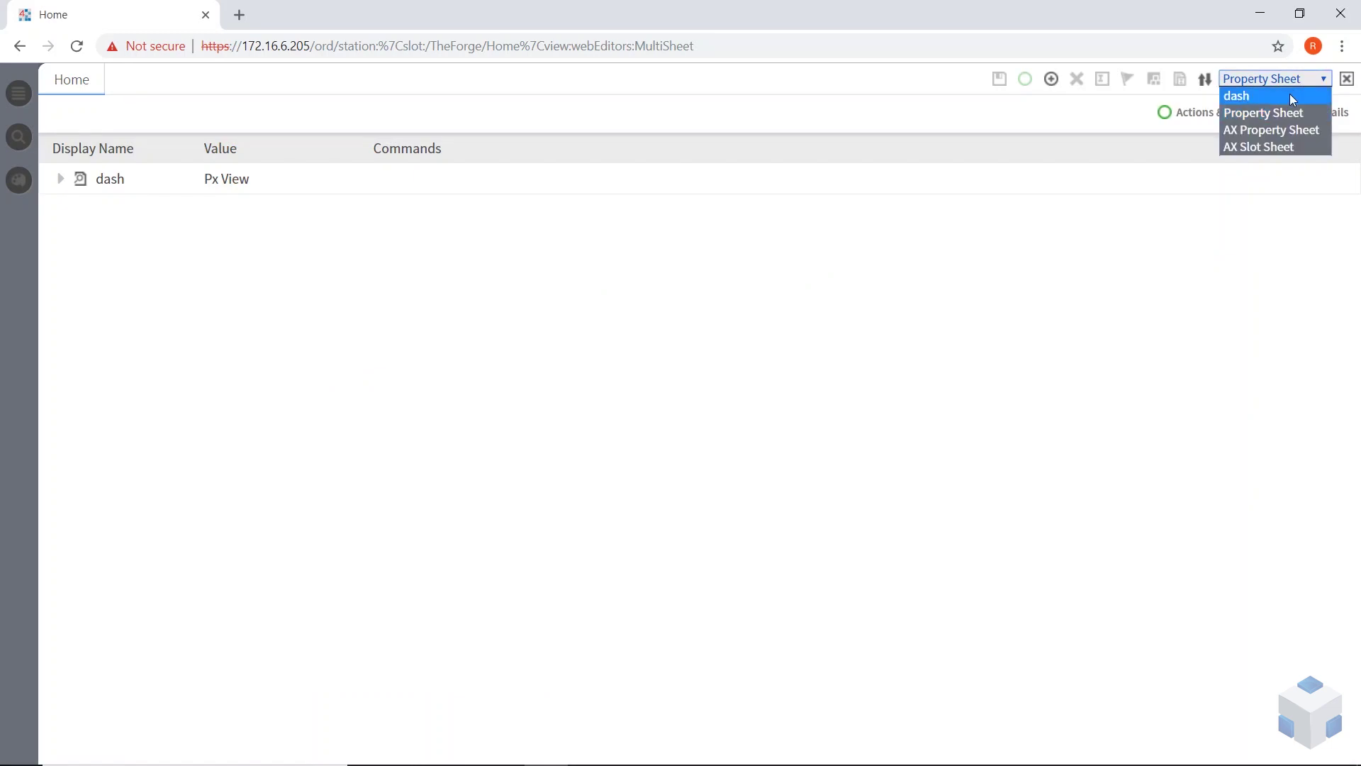
{"action": "left_click", "coordinate": [1287, 93]}
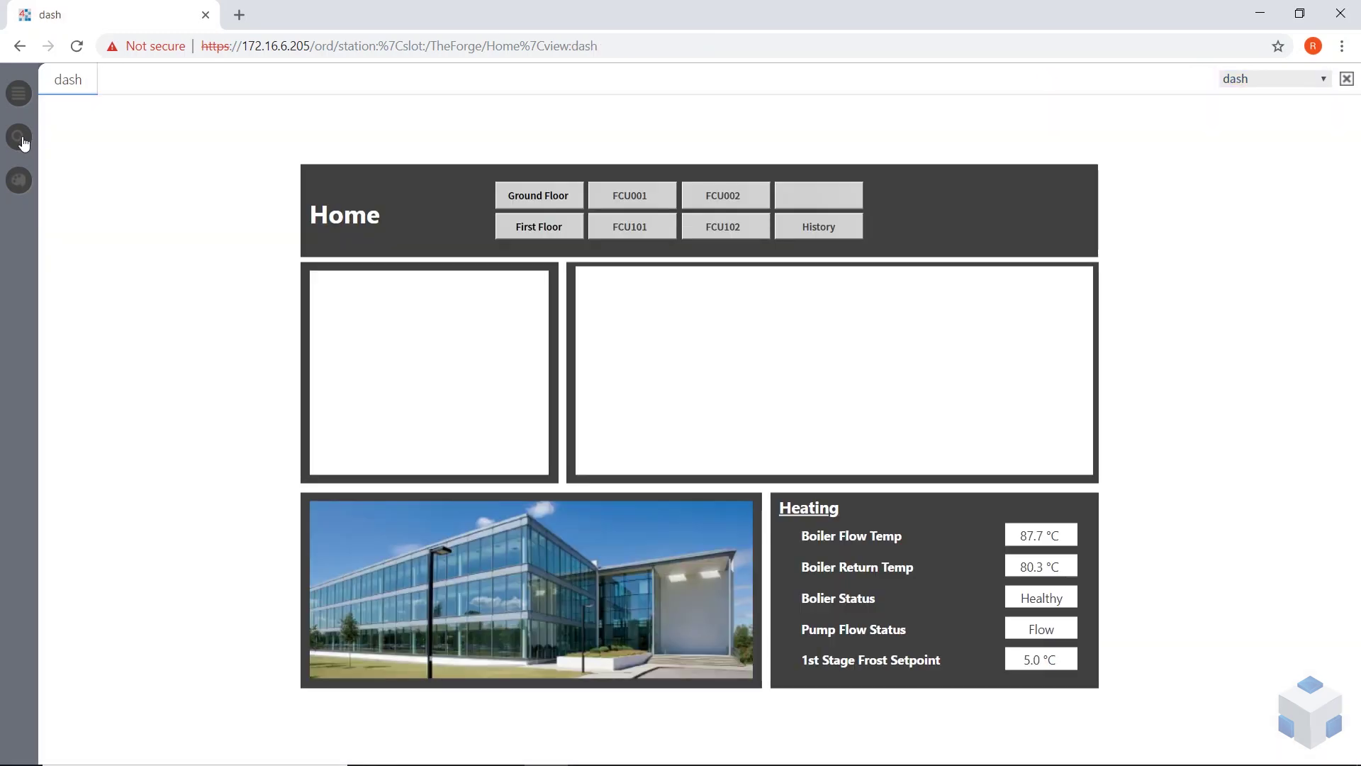
{"action": "left_click", "coordinate": [19, 95]}
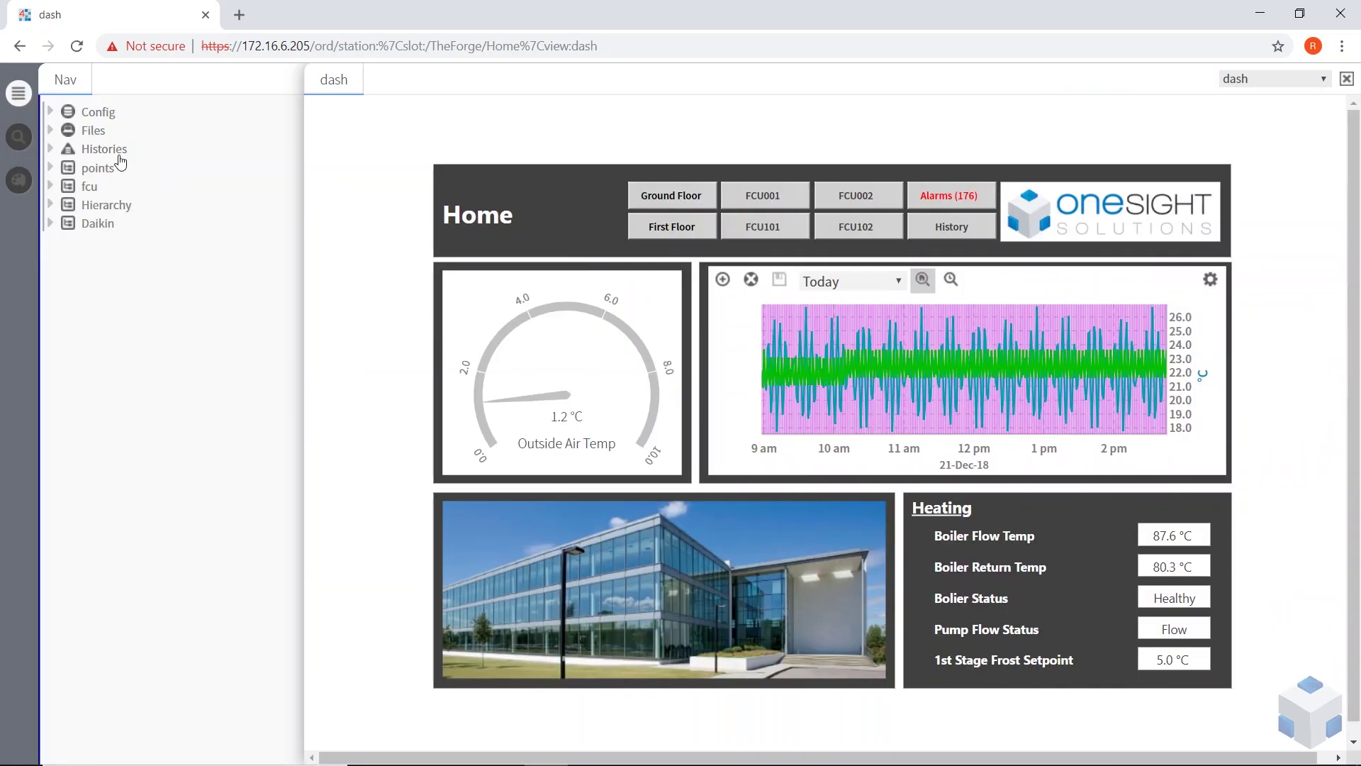
Expand Config and Files in the Nav tree, then briefly expand and collapse Services.
{"action": "left_click", "coordinate": [59, 113]}
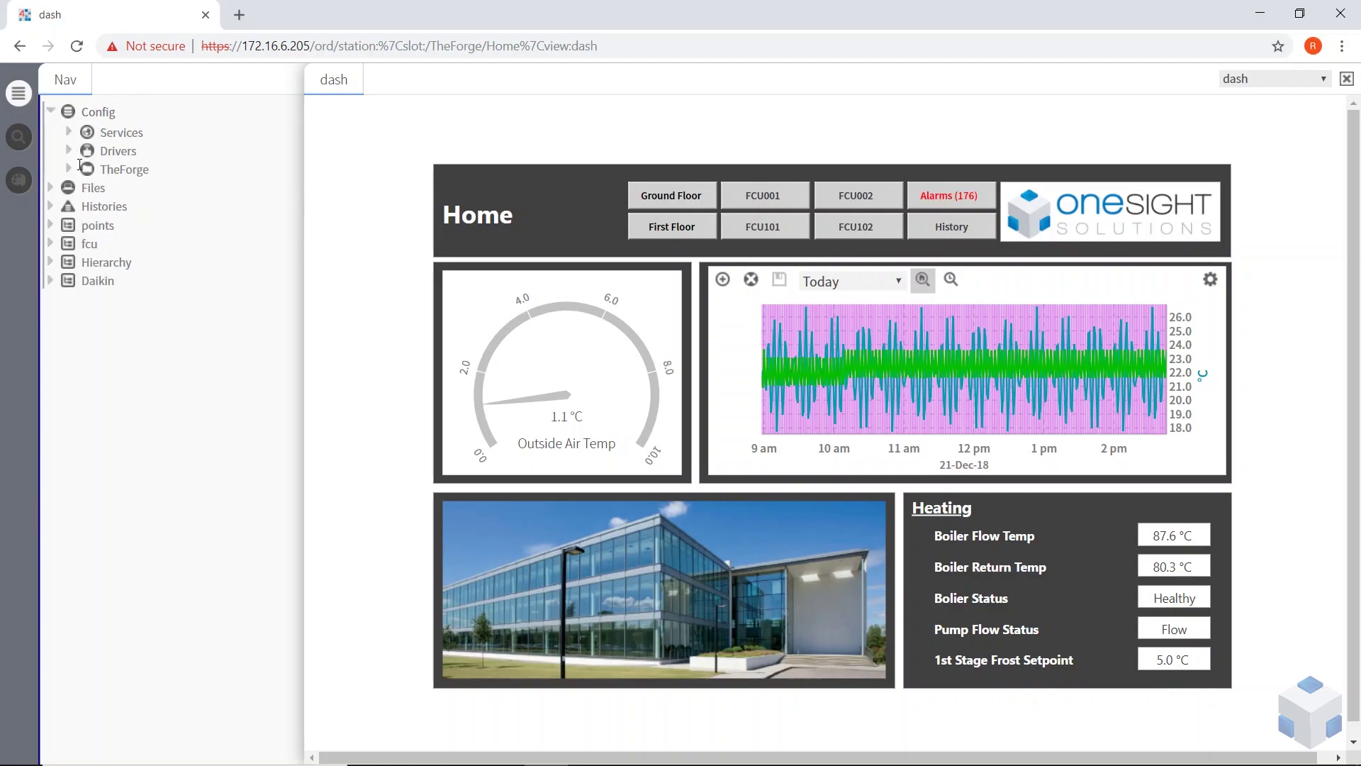
{"action": "left_click", "coordinate": [50, 187]}
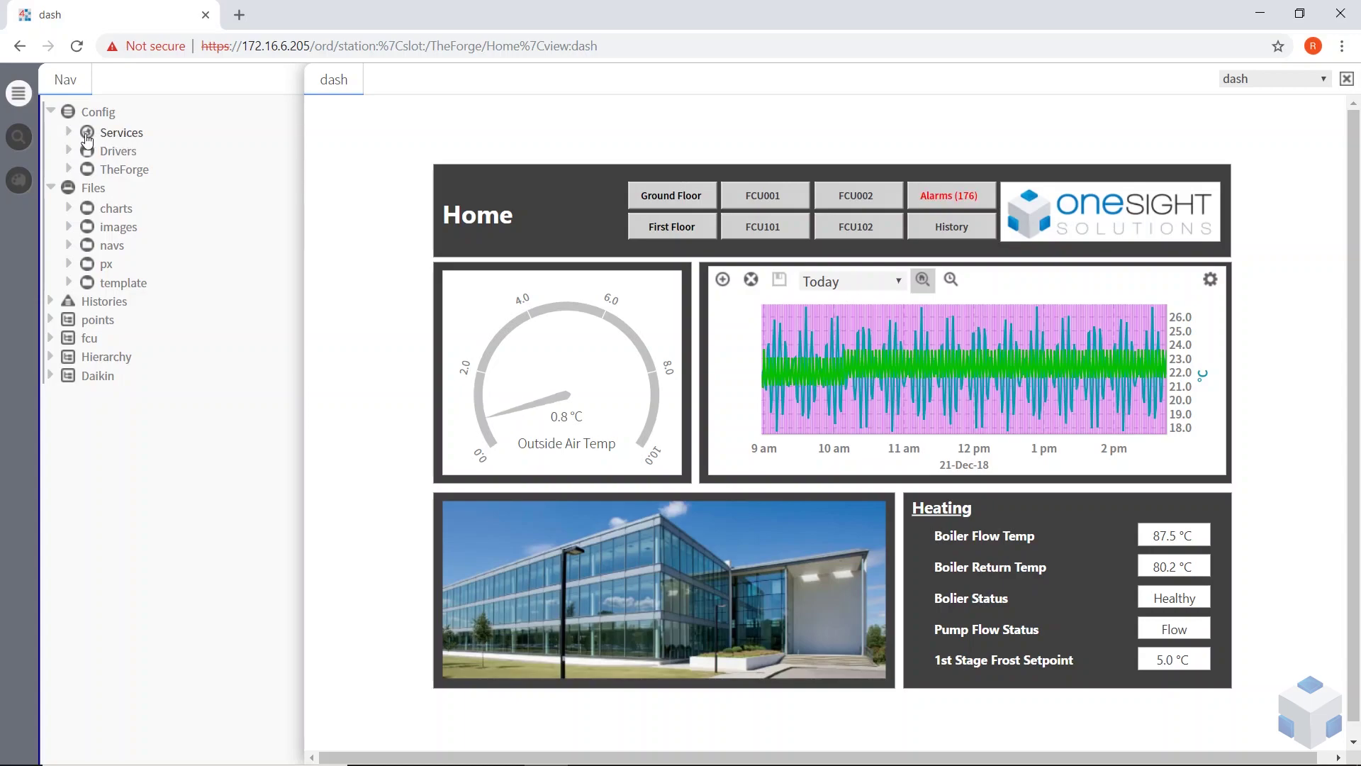
{"action": "left_click", "coordinate": [69, 132]}
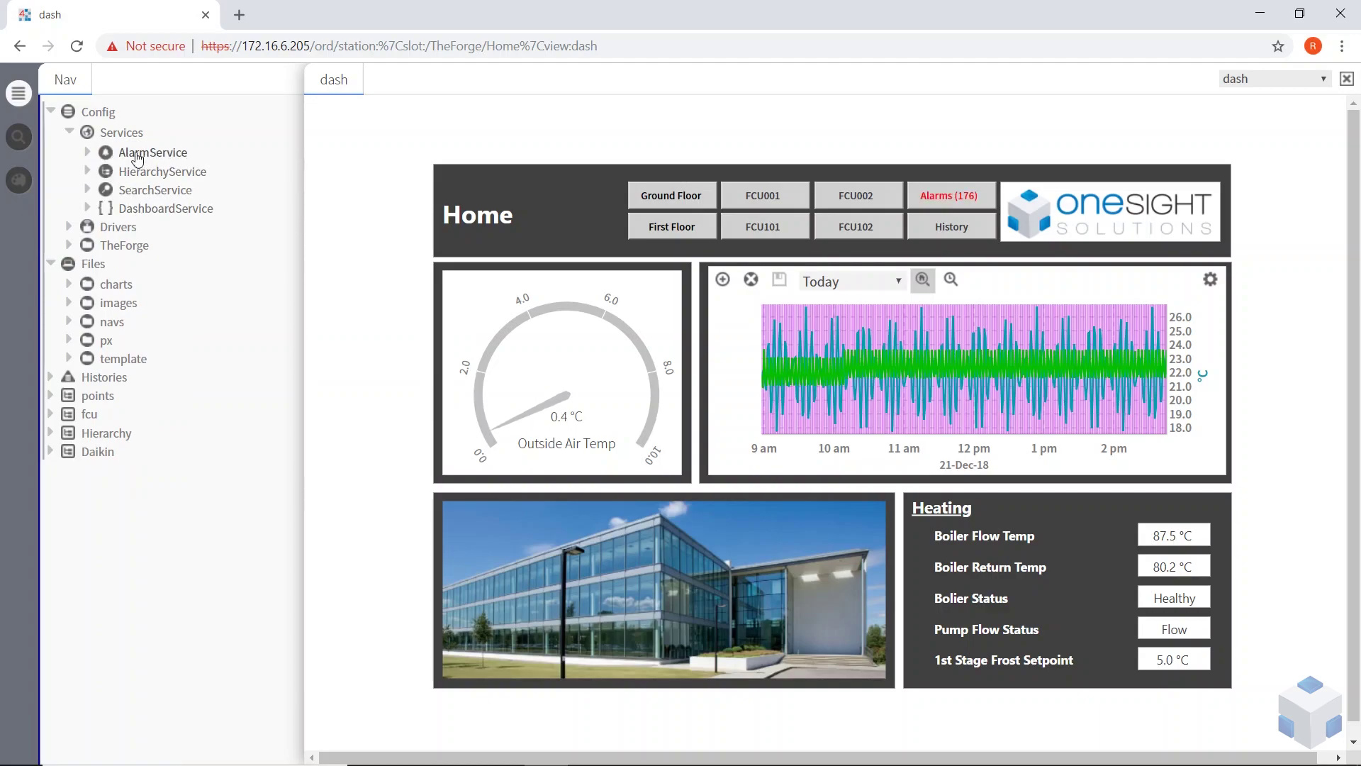
{"action": "left_click", "coordinate": [69, 131]}
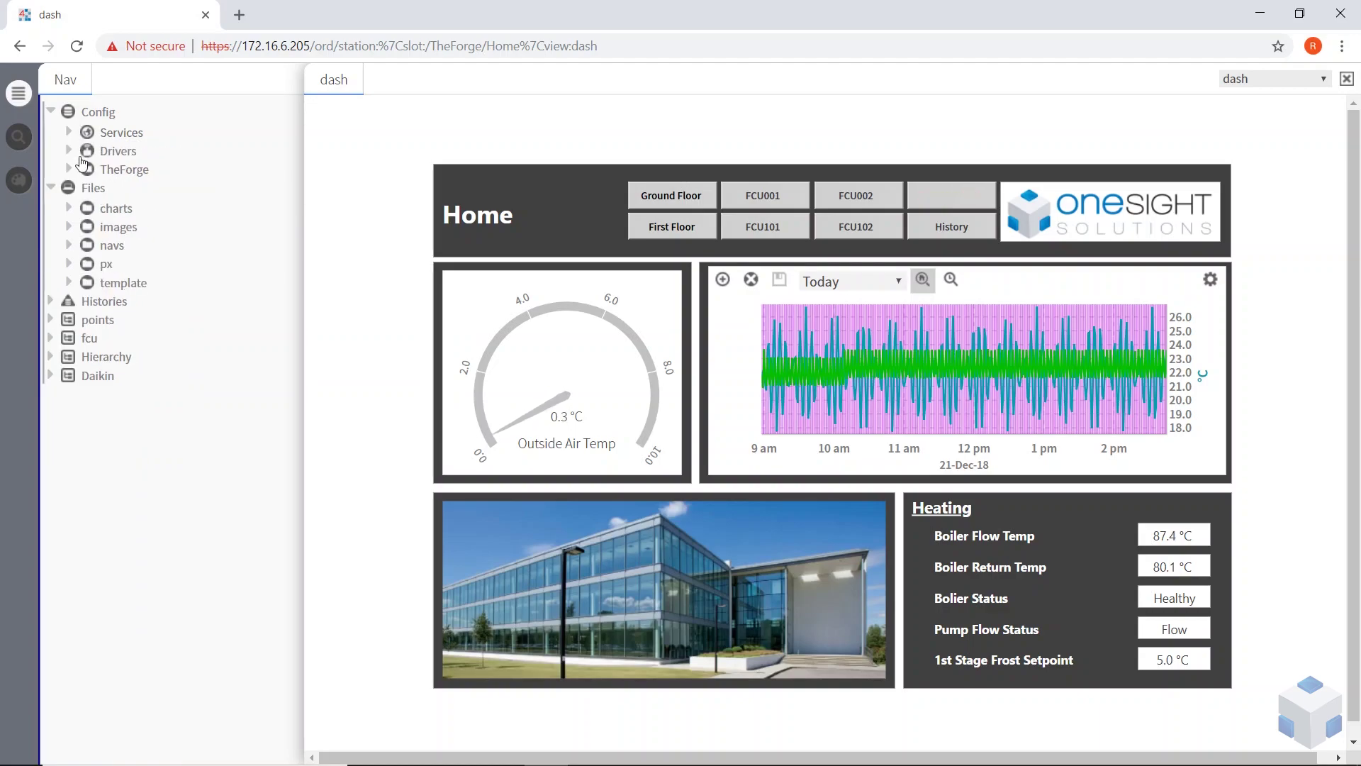
Browse Drivers > BacnetNetwork > AHU_BACnet_AX_05_10005 > Points, then collapse Drivers.
{"action": "left_click", "coordinate": [68, 150]}
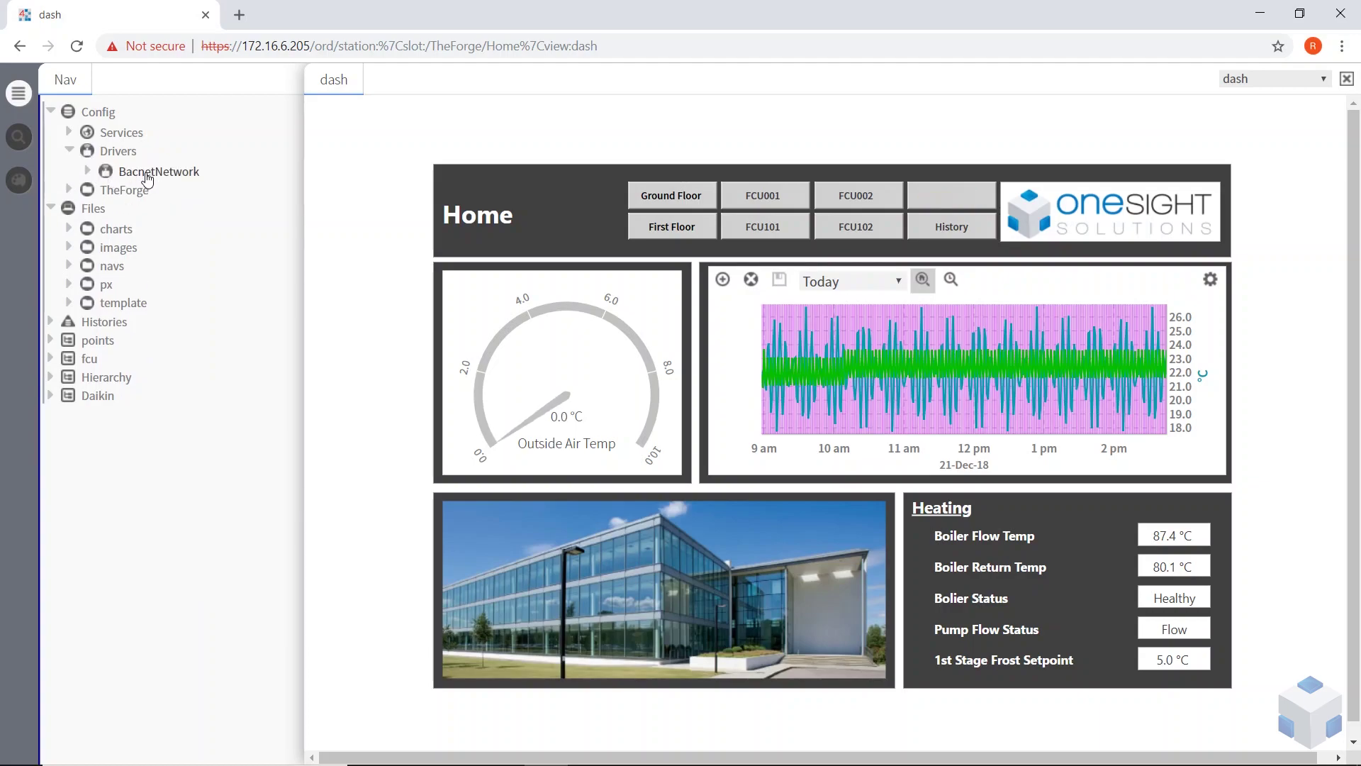
{"action": "left_click", "coordinate": [87, 170]}
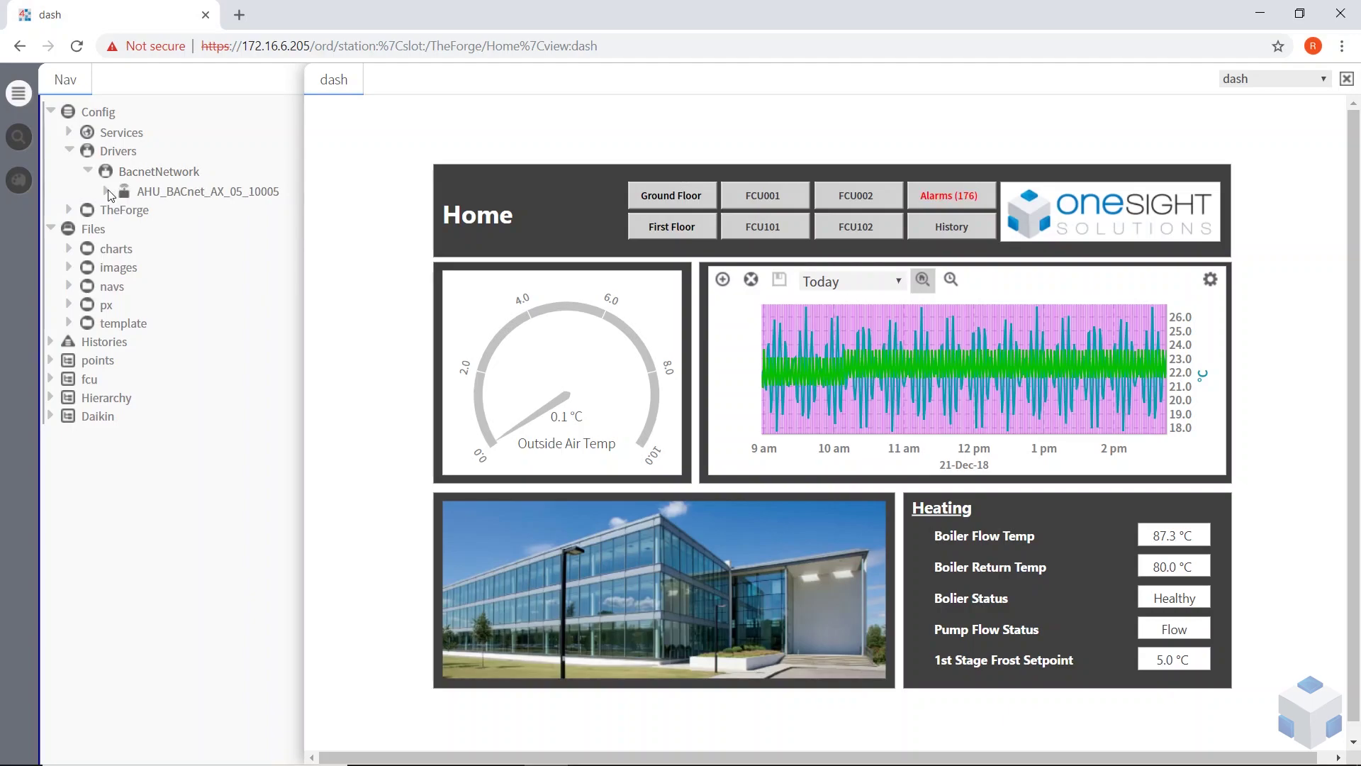
{"action": "left_click", "coordinate": [107, 191]}
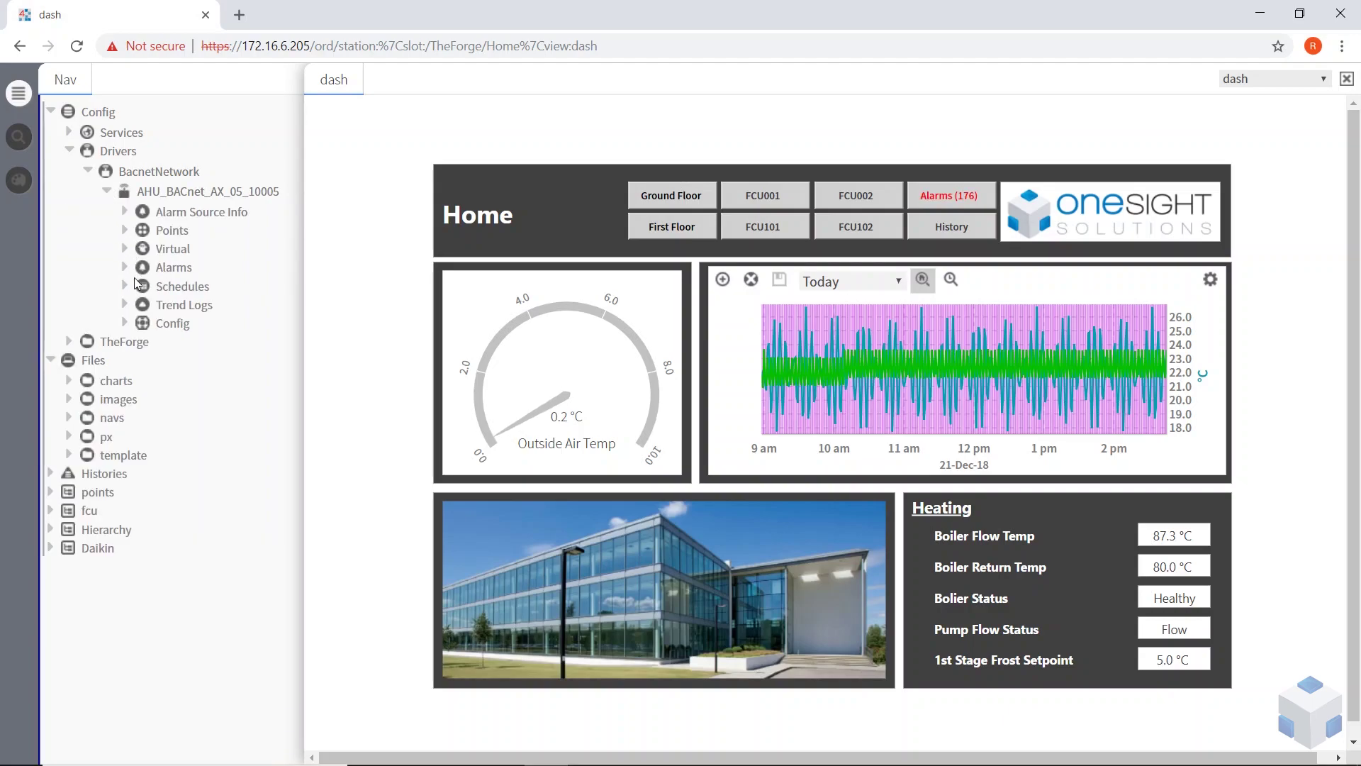
{"action": "left_click", "coordinate": [124, 230]}
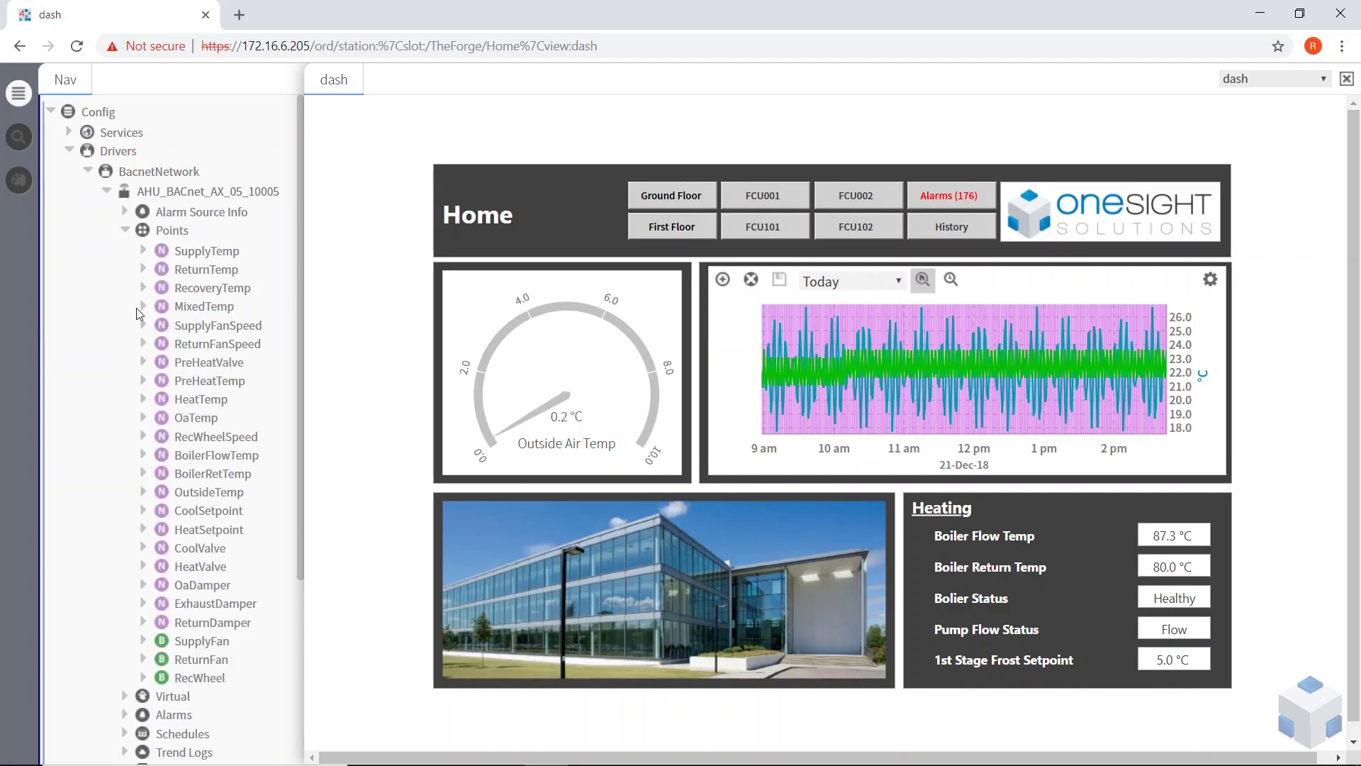
{"action": "left_click", "coordinate": [68, 151]}
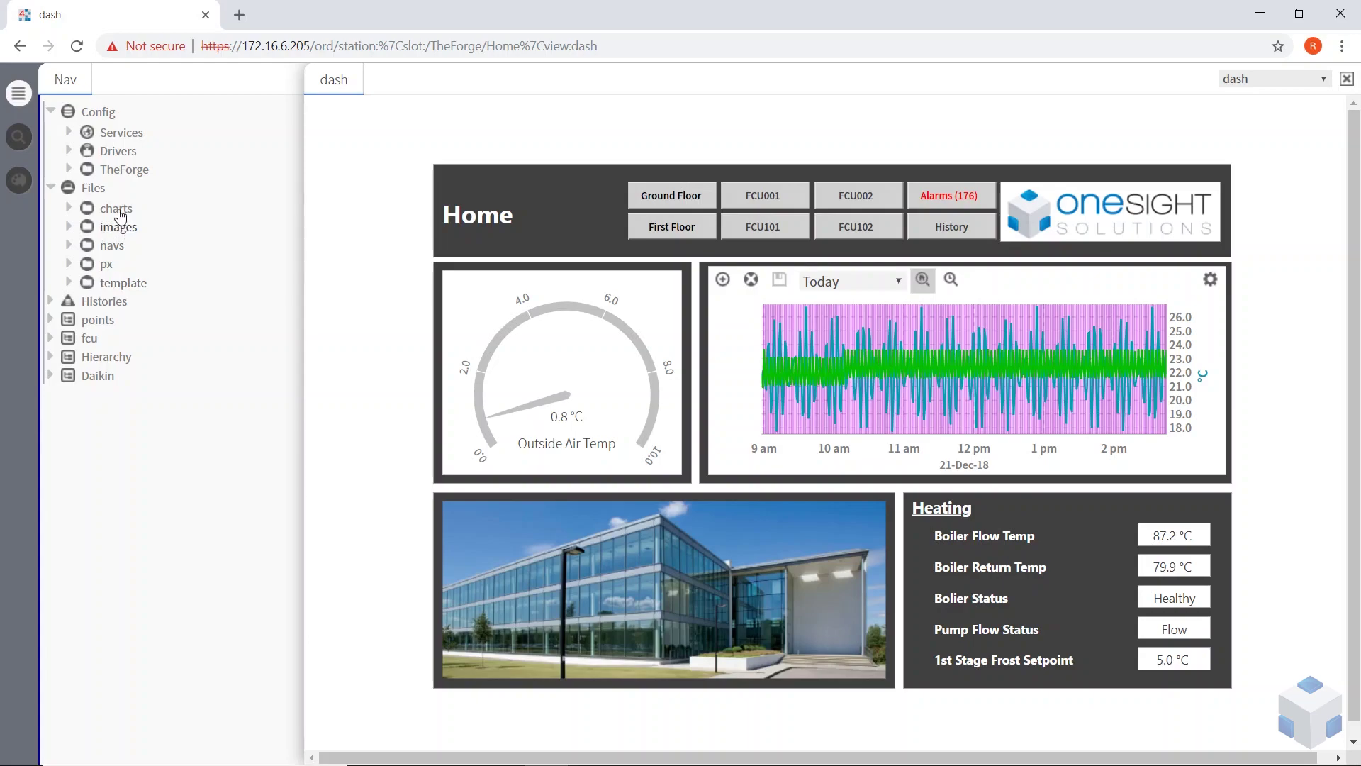
Display the FCU001_SpaceTemp chart from Files > charts, then collapse charts and Files.
{"action": "left_click", "coordinate": [70, 209]}
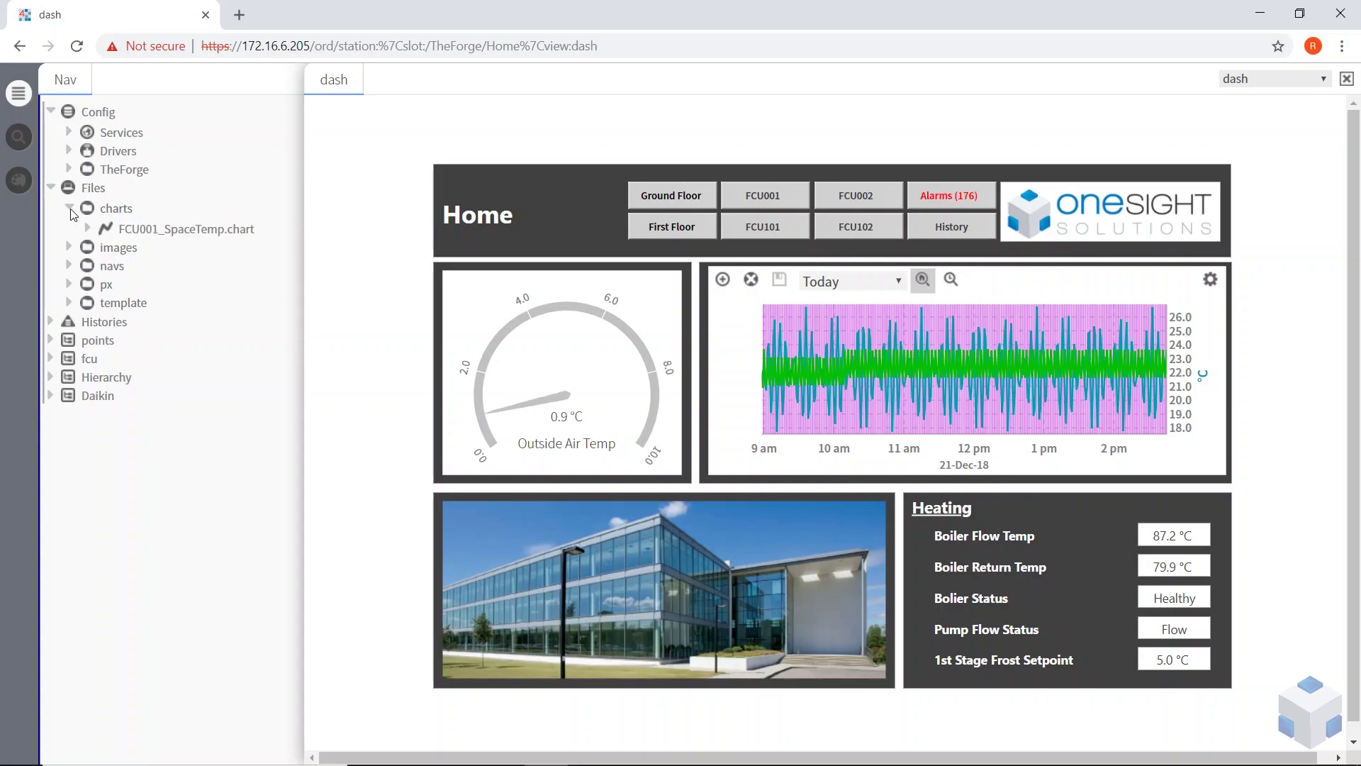
{"action": "left_click", "coordinate": [70, 209]}
{"action": "left_click", "coordinate": [70, 208]}
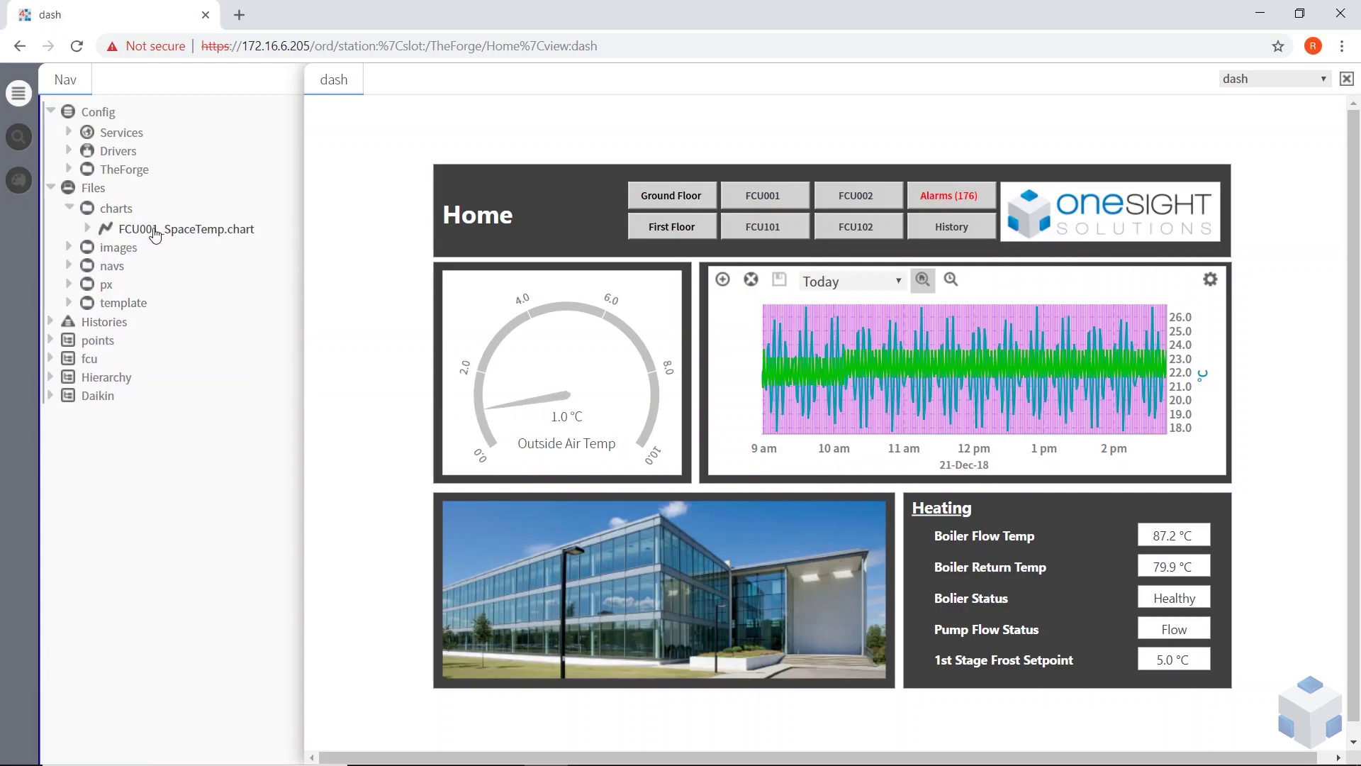
{"action": "left_click", "coordinate": [169, 230]}
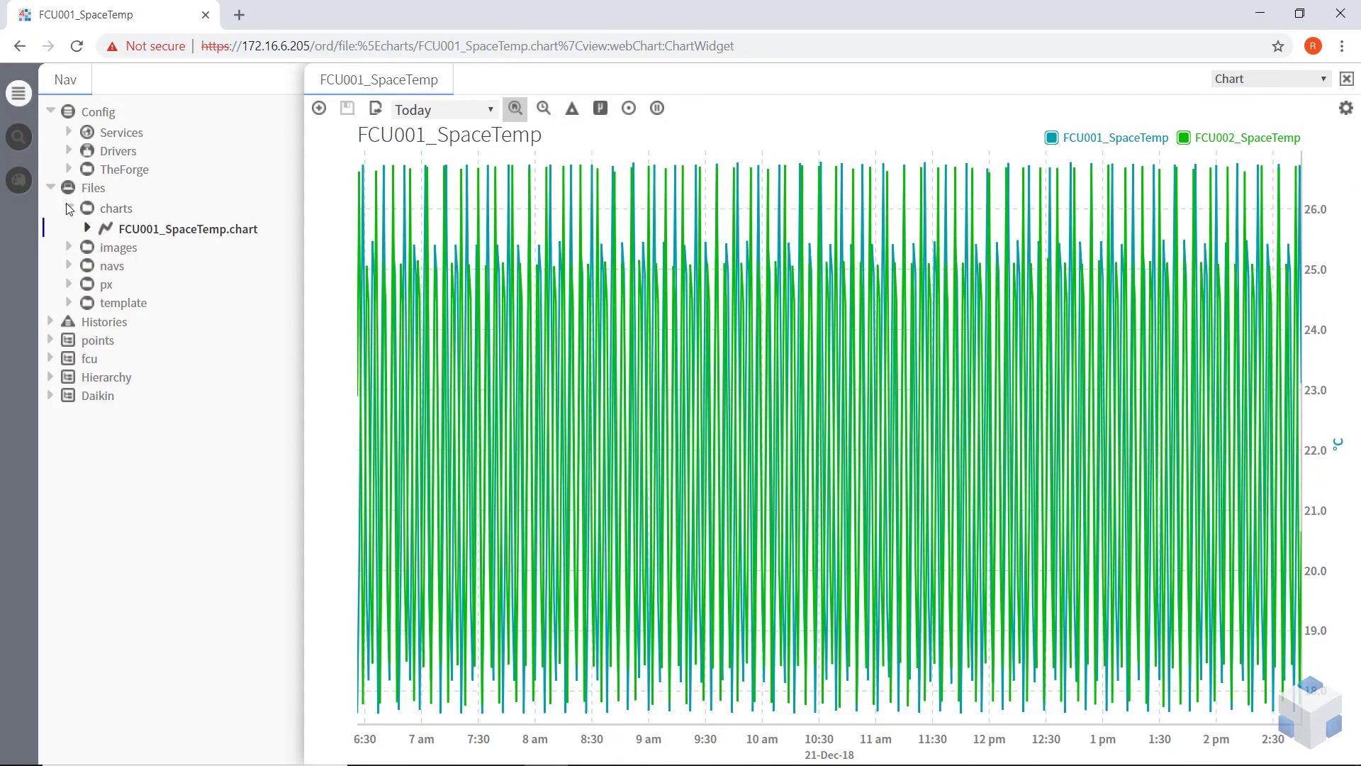
{"action": "left_click", "coordinate": [68, 207]}
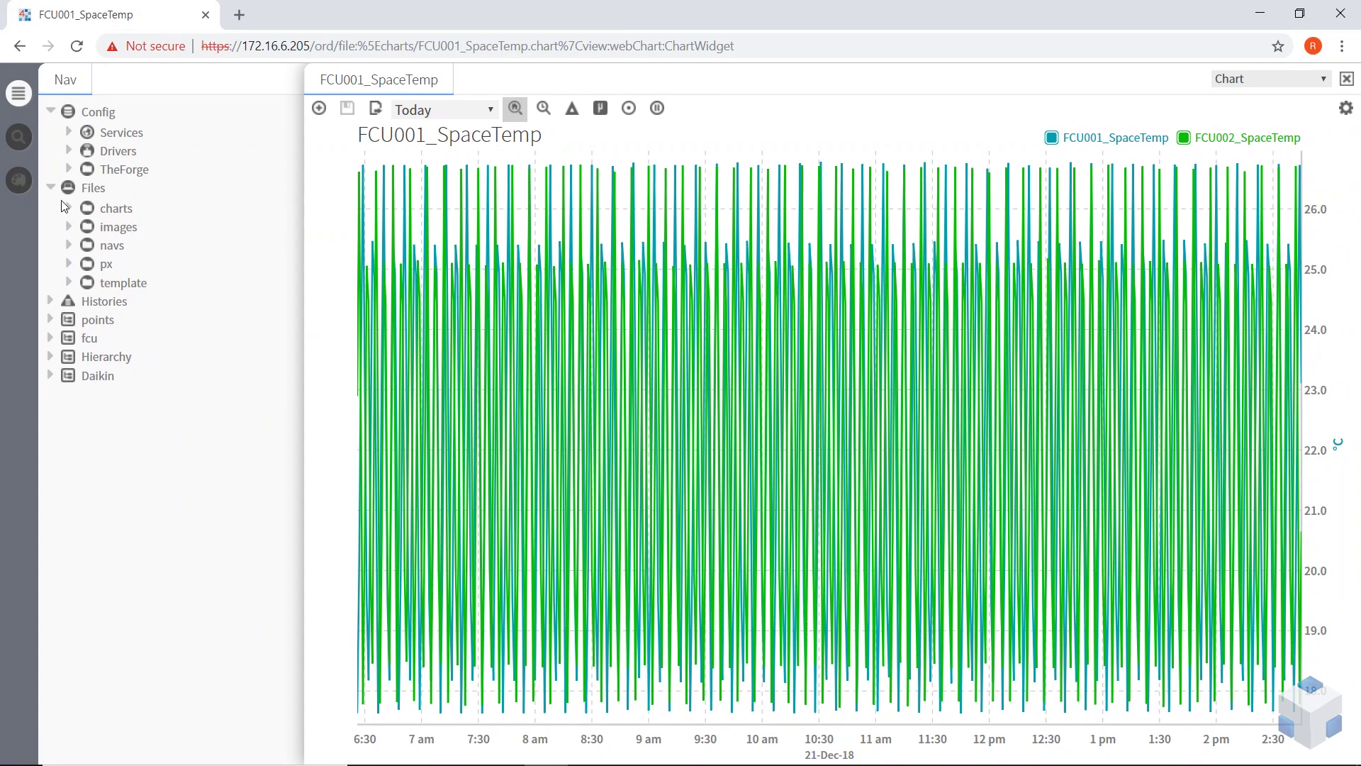
{"action": "left_click", "coordinate": [51, 189]}
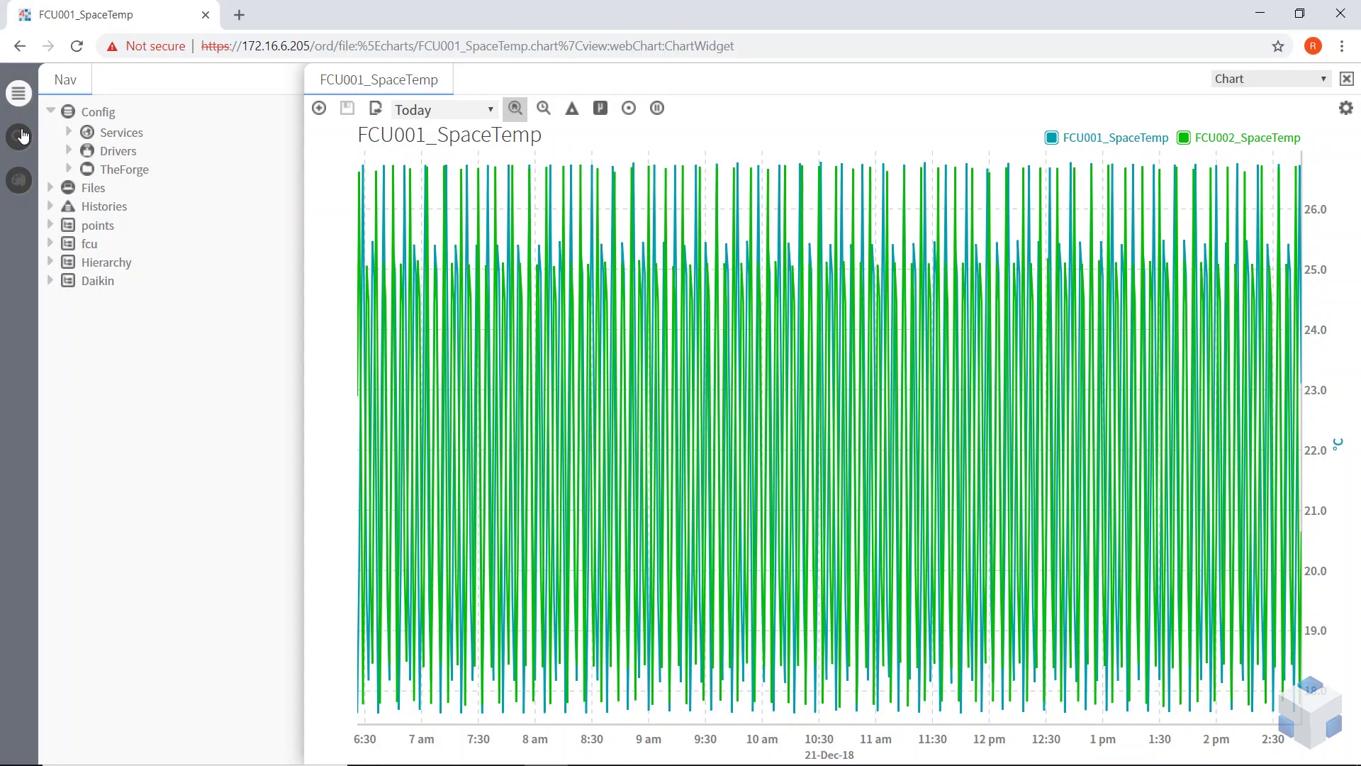
Search the station for 'ground', open the GroundFloor graphic, then go to FCU001's page.
{"action": "left_click", "coordinate": [20, 137]}
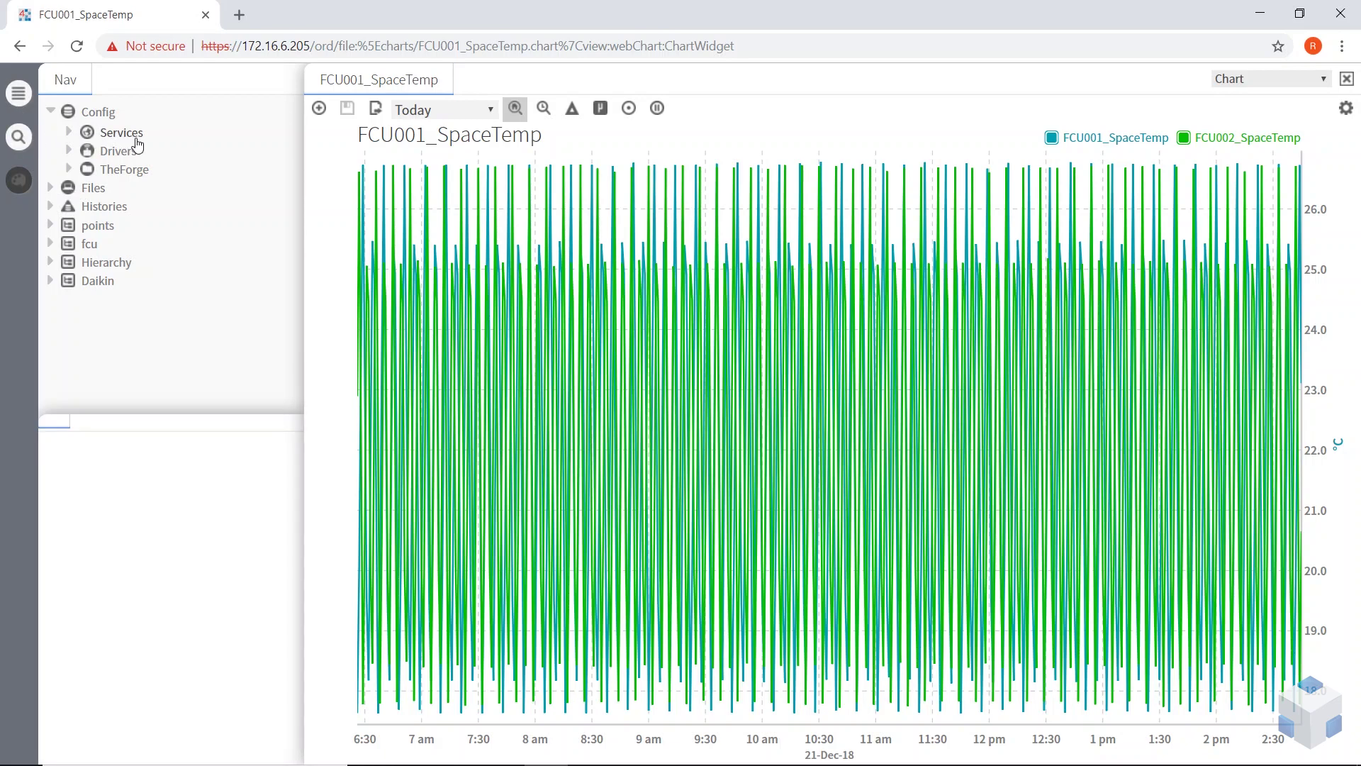
{"action": "left_click", "coordinate": [104, 470]}
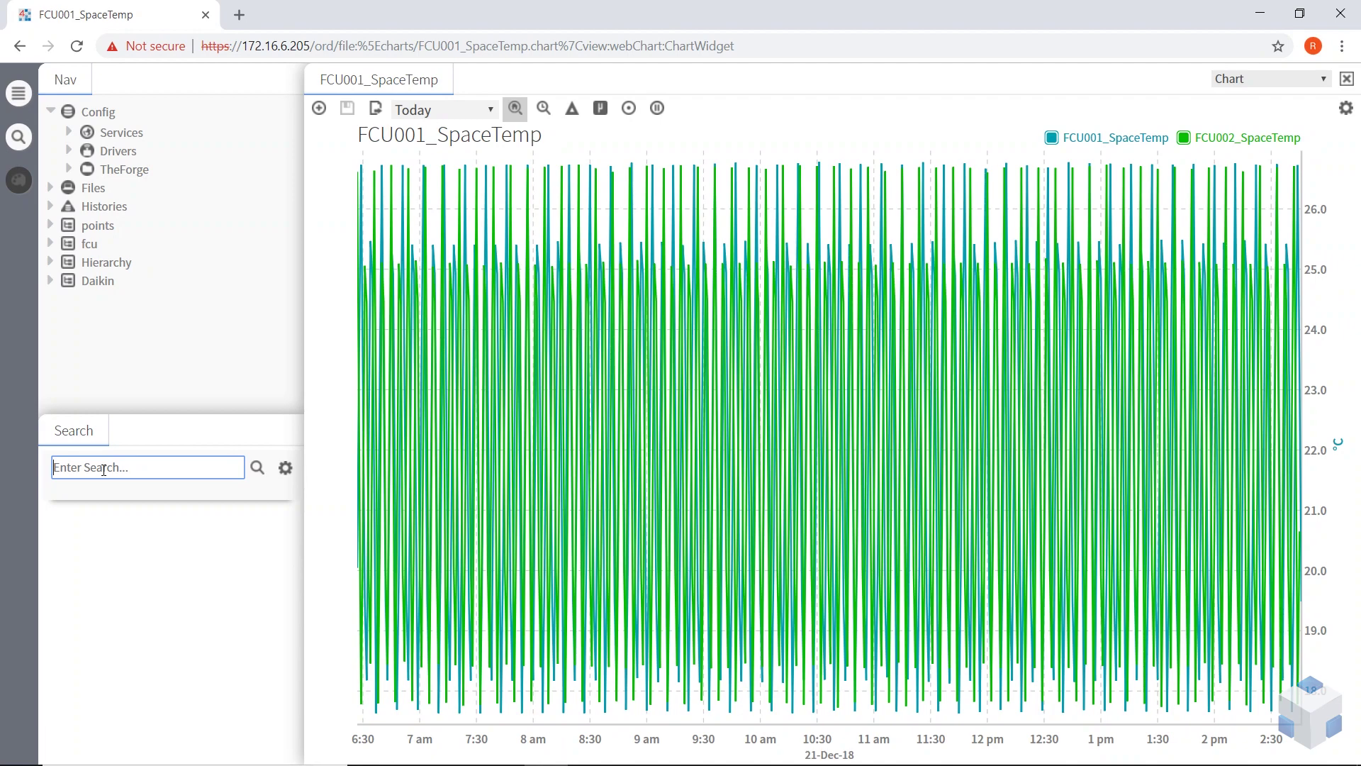
{"action": "type", "text": "ground"}
{"action": "key", "text": "Return"}
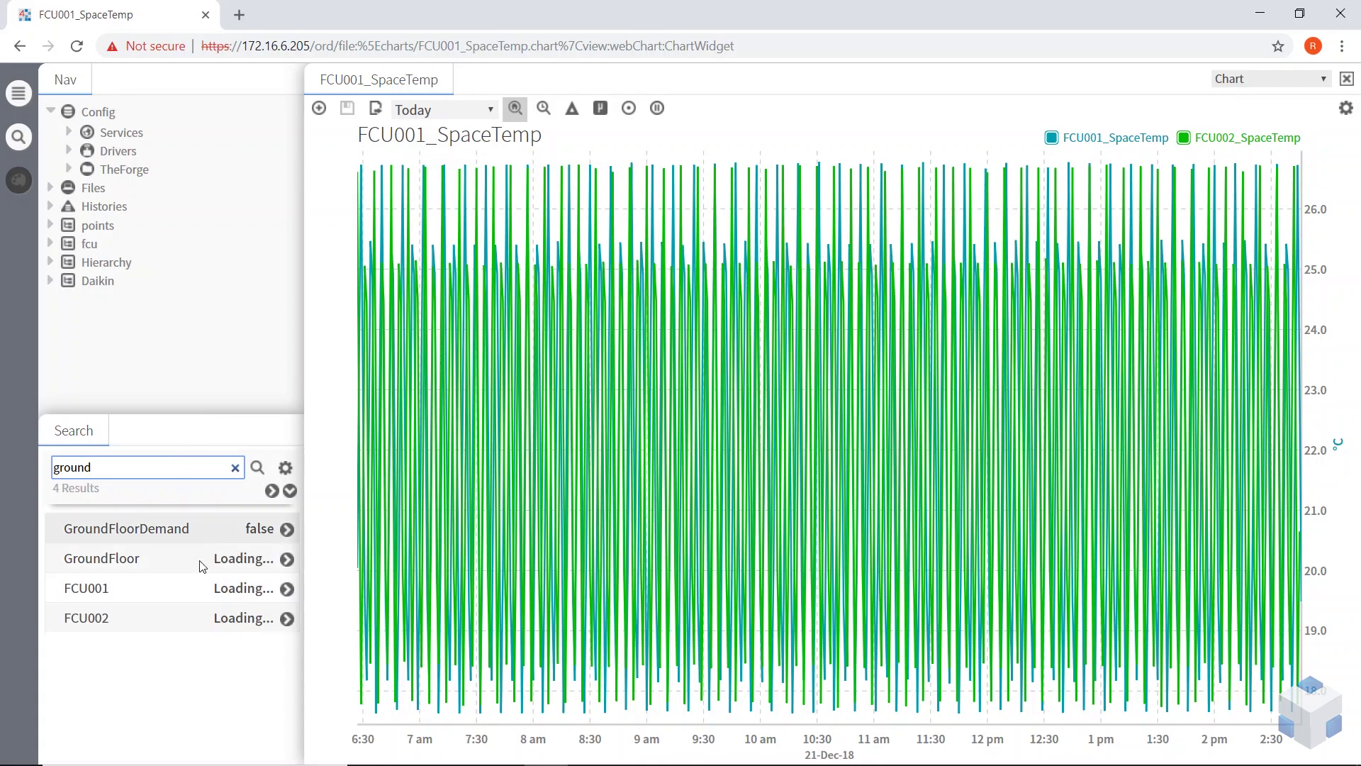
{"action": "left_click", "coordinate": [106, 558]}
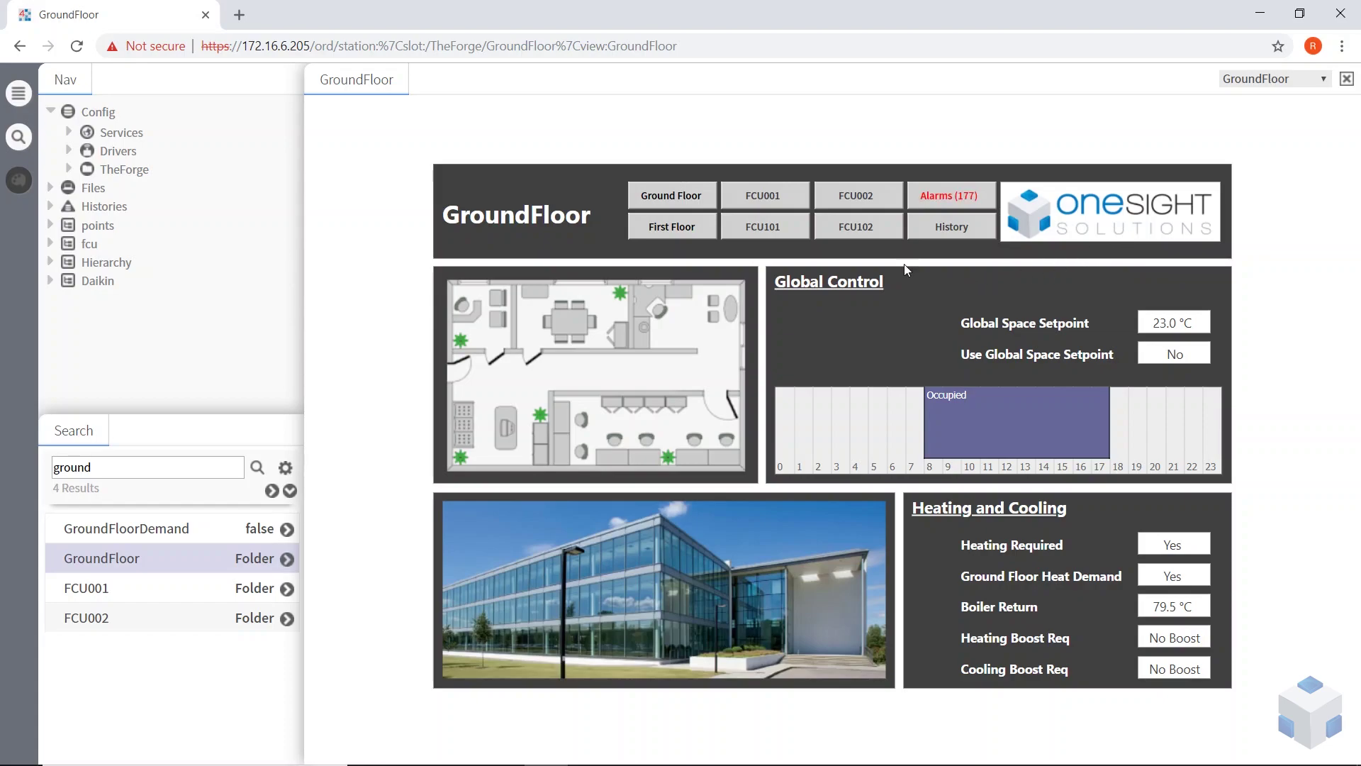
{"action": "left_click", "coordinate": [751, 198]}
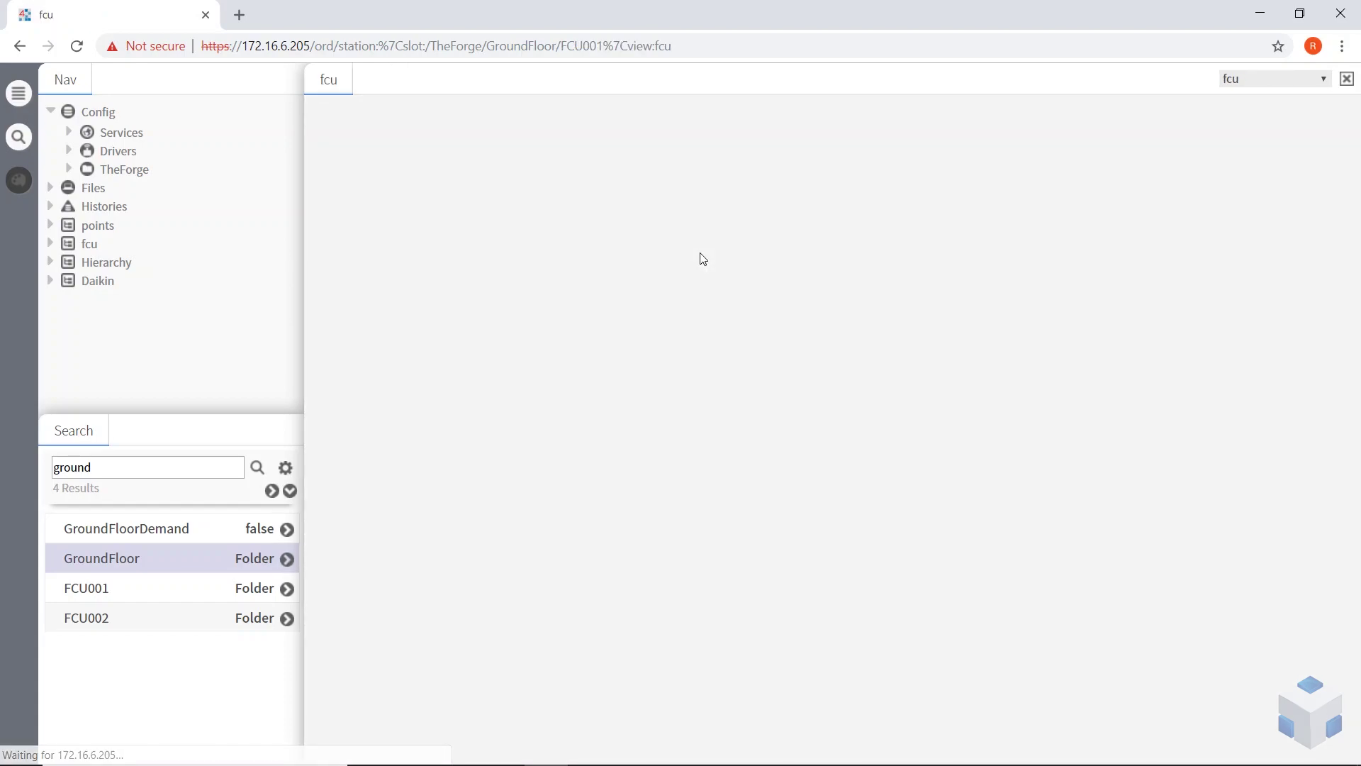